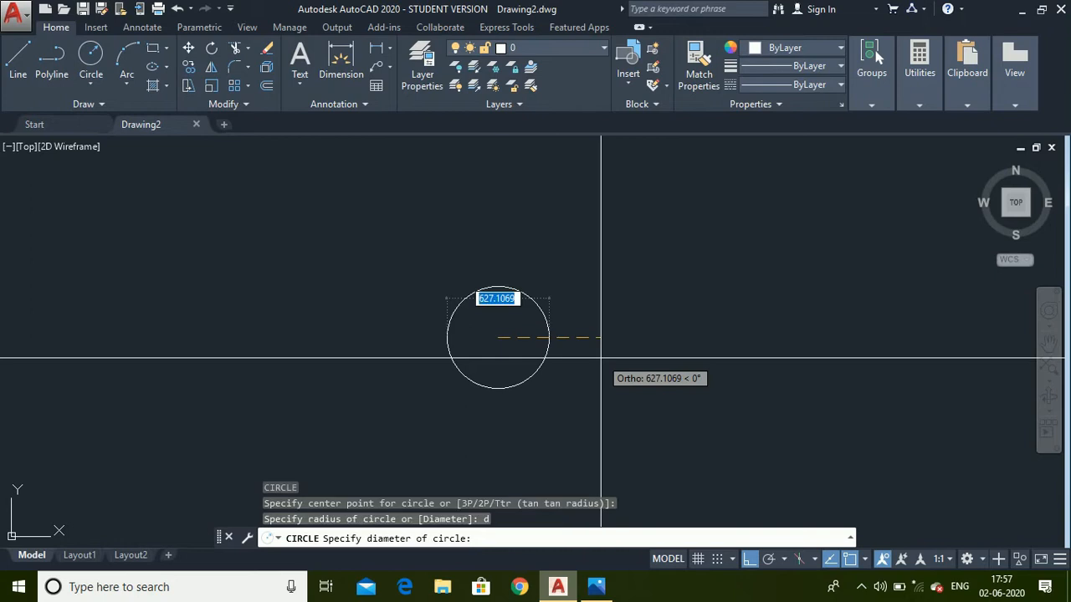
Complete the circle around the chosen centre with a diameter of 182
{"action": "type", "text": "182"}
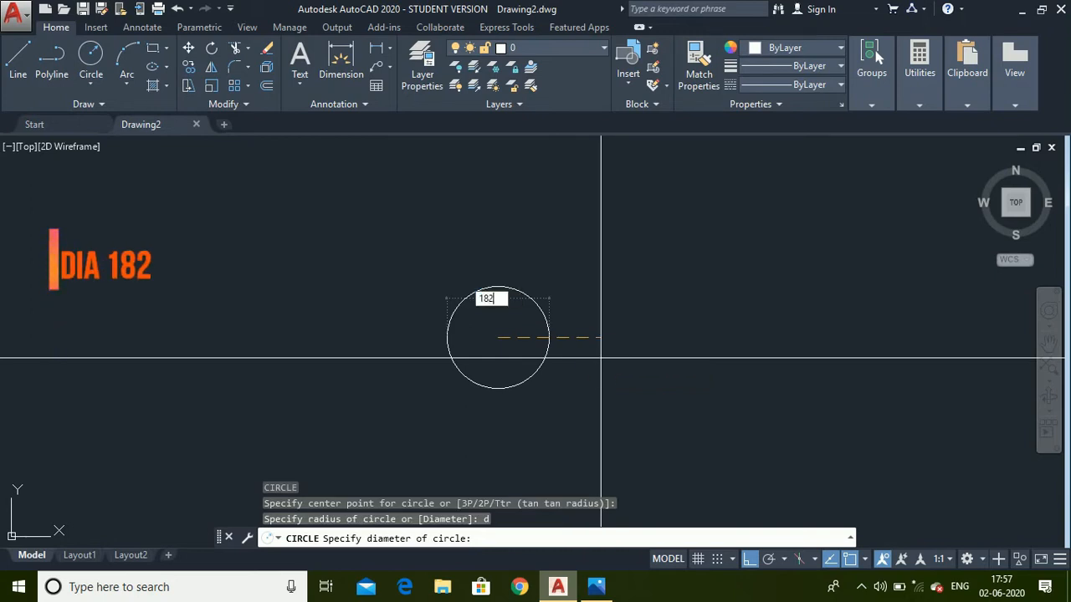
{"action": "key", "text": "Return"}
{"action": "key", "text": "Return"}
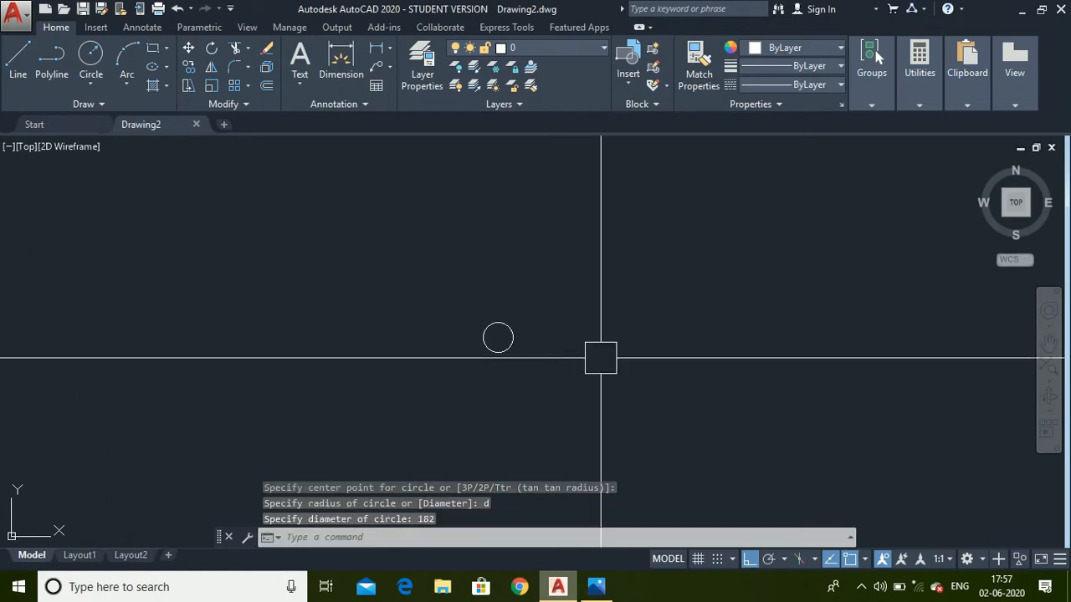
Draw a concentric circle with a diameter of 170 at the centre of the 182-diameter circle
{"action": "scroll", "coordinate": [495, 326], "scroll_direction": "up", "scroll_amount": 5}
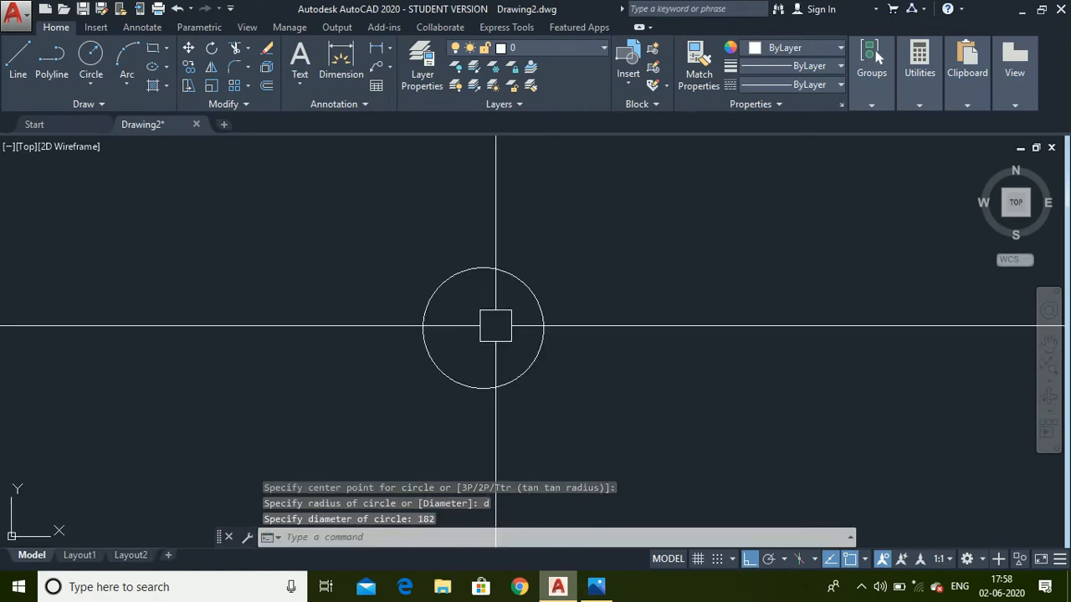
{"action": "type", "text": "c"}
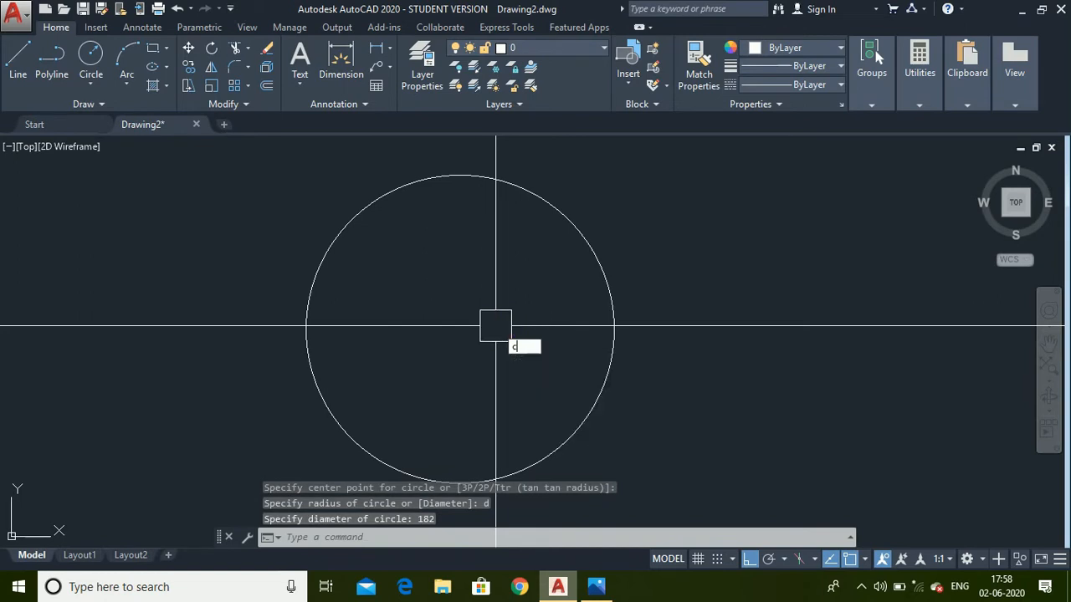
{"action": "key", "text": "Return"}
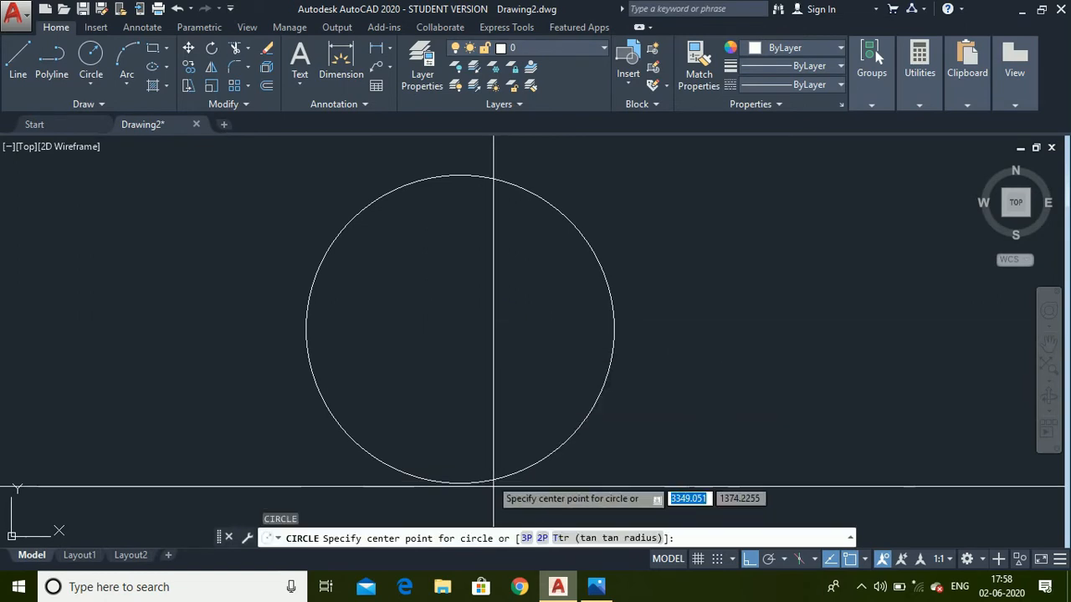
{"action": "left_click", "coordinate": [460, 329]}
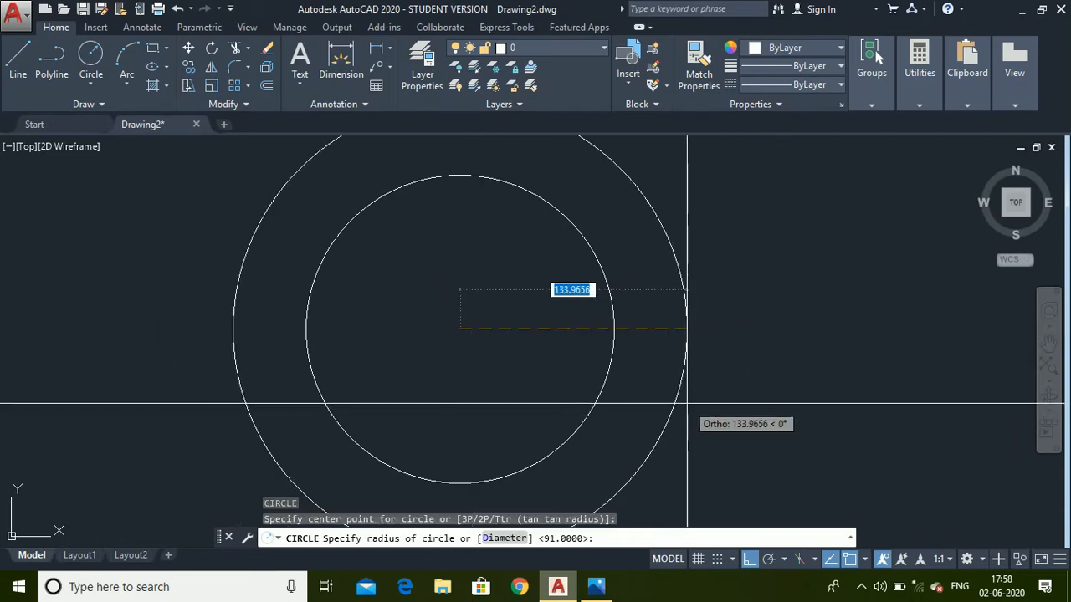
{"action": "type", "text": "d"}
{"action": "key", "text": "Return"}
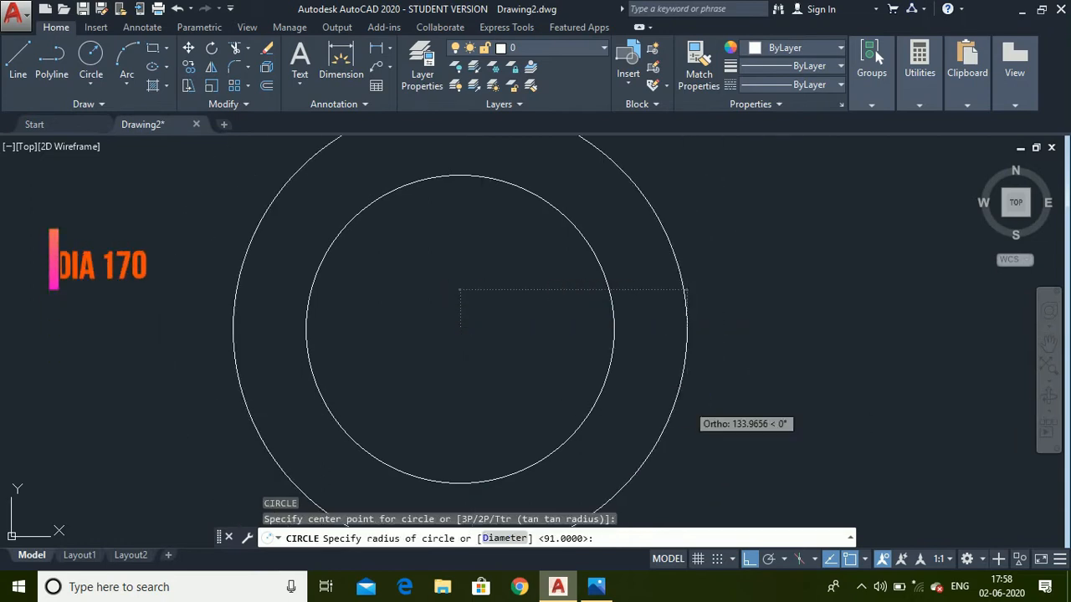
{"action": "type", "text": "170"}
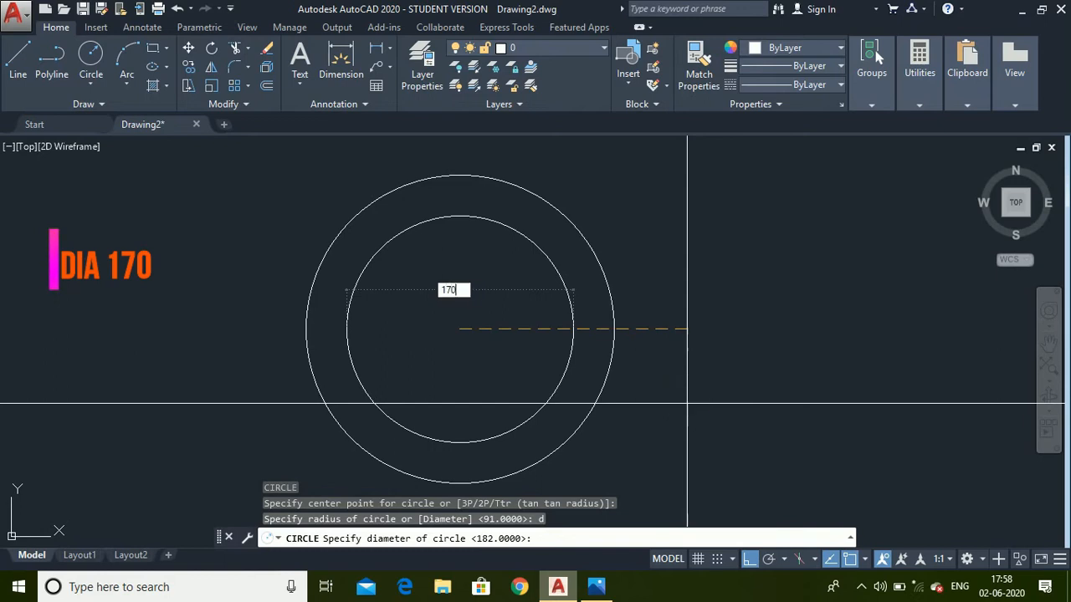
{"action": "key", "text": "Return"}
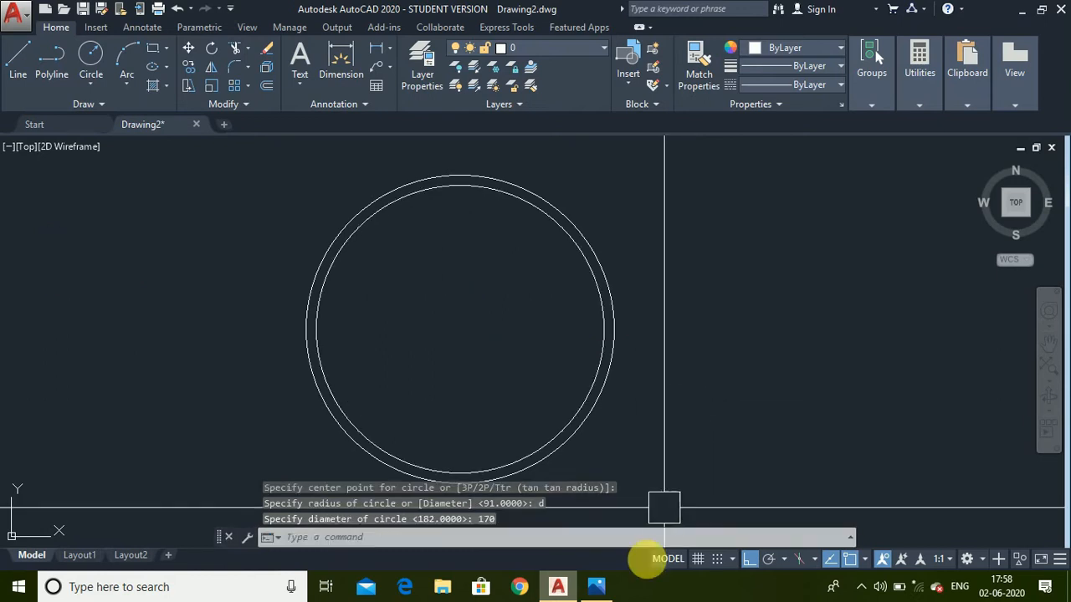
Check the reference drawing in Photos, and in AutoCAD draw a 30-unit horizontal line leftward from the common centre of the two circles
{"action": "left_click", "coordinate": [598, 584]}
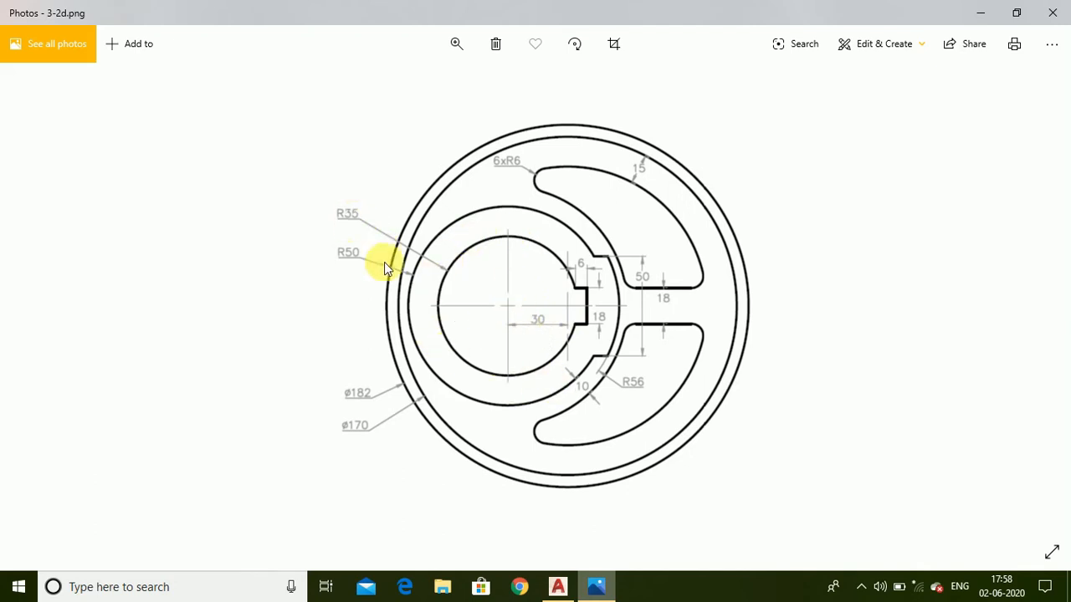
{"action": "left_click", "coordinate": [557, 587]}
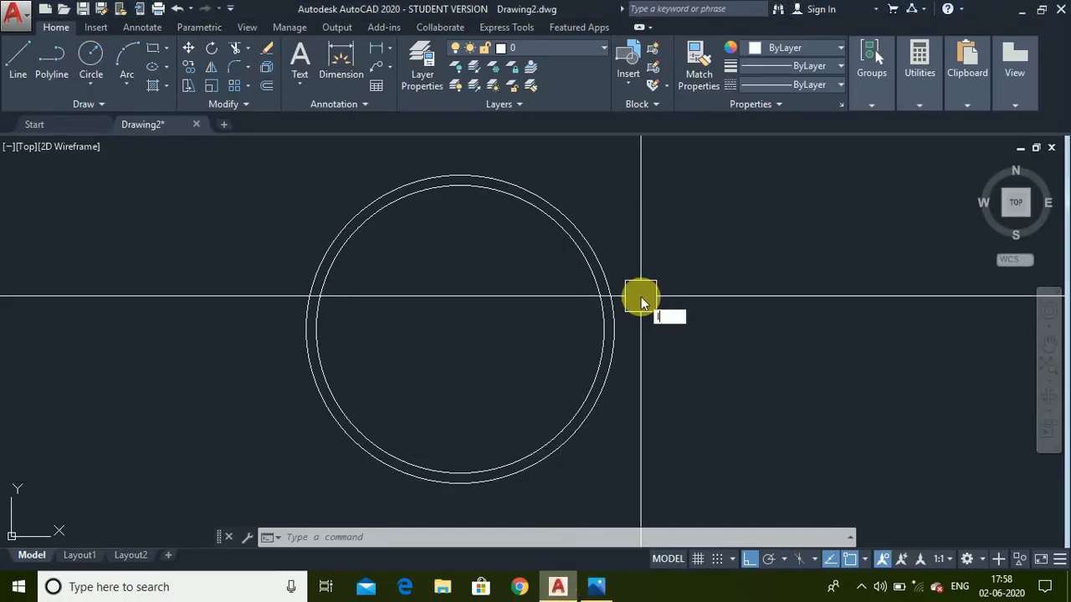
{"action": "type", "text": "l"}
{"action": "key", "text": "Return"}
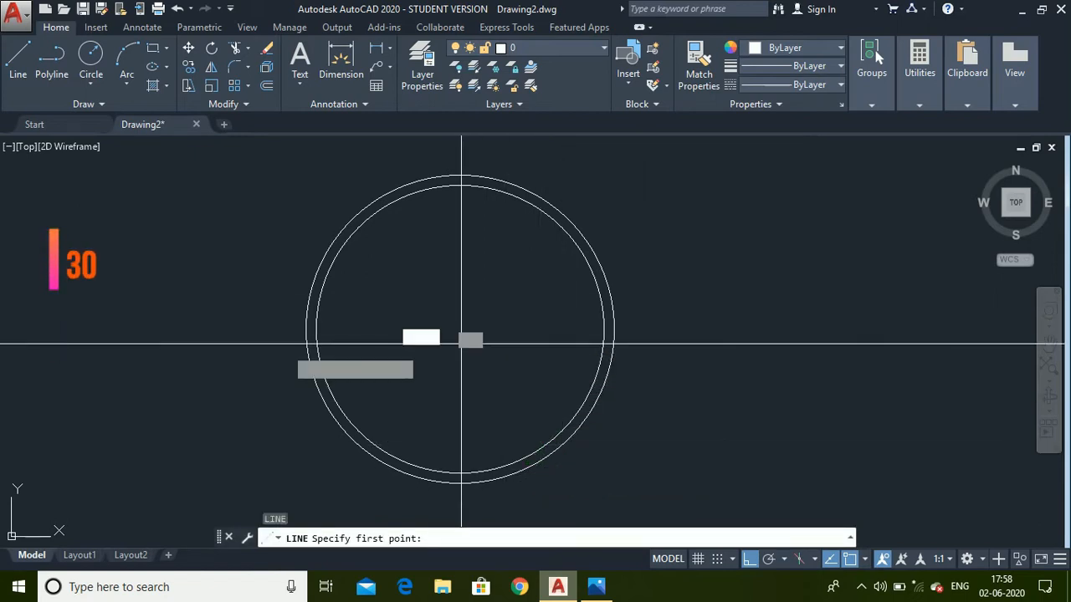
{"action": "left_click", "coordinate": [461, 341]}
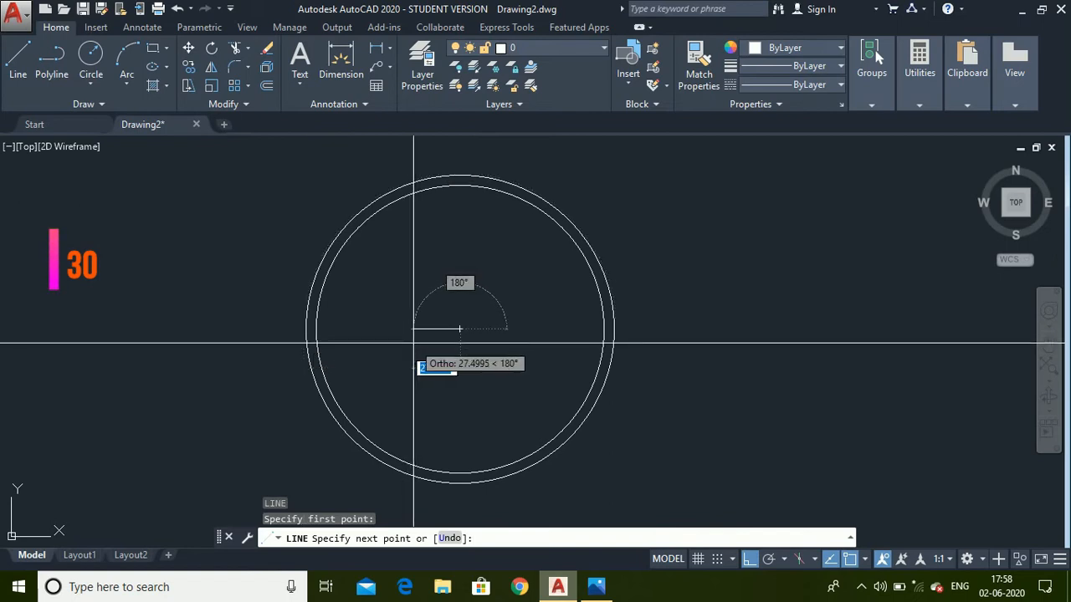
{"action": "type", "text": "30"}
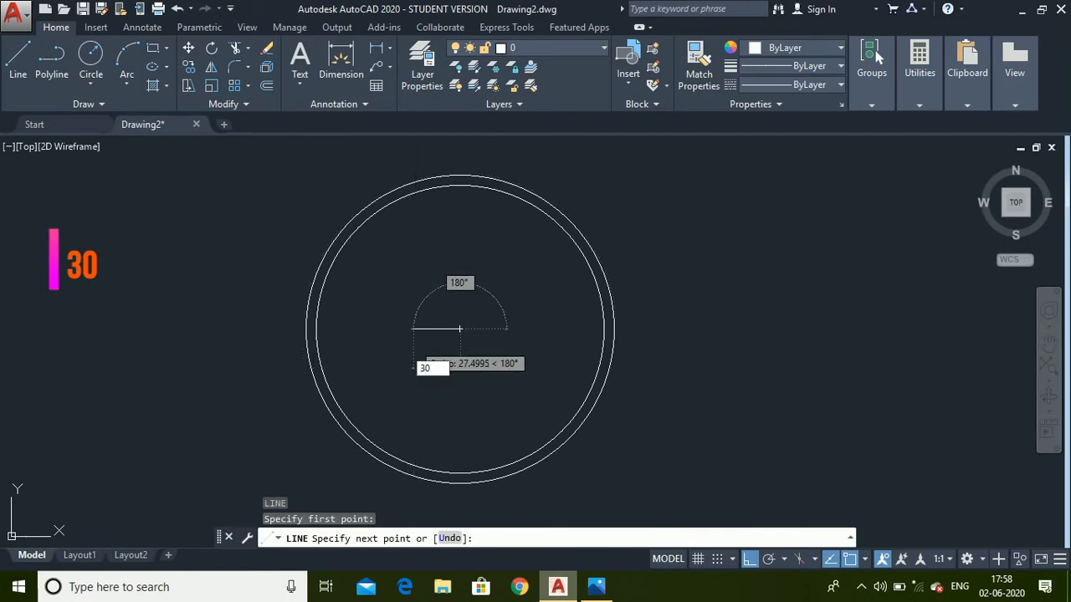
{"action": "key", "text": "Return"}
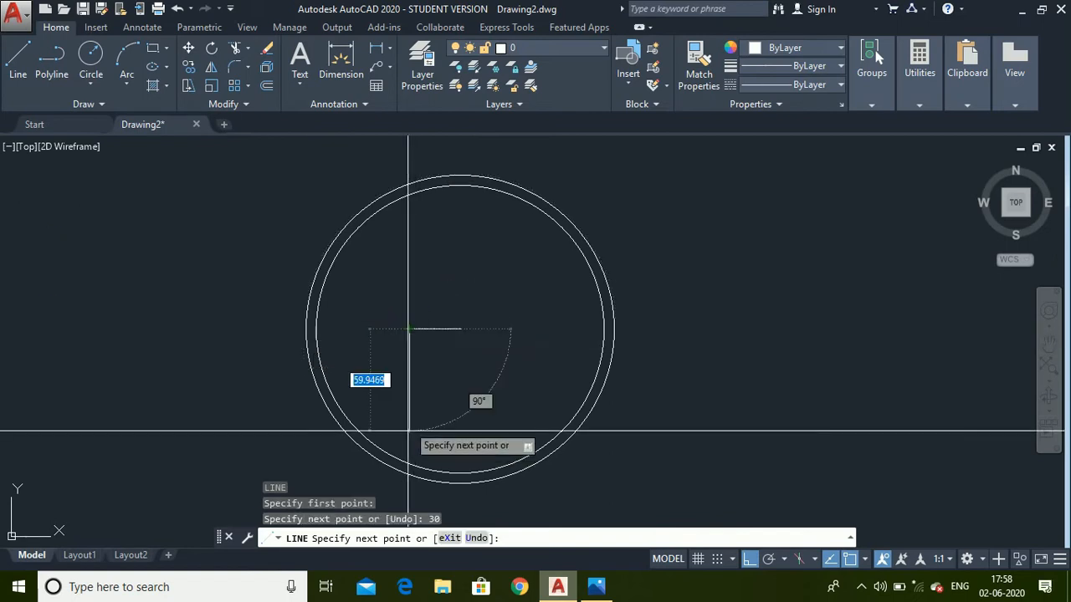
{"action": "key", "text": "Escape"}
Draw a circle with a radius of 35 centred on the left end of the 30-unit line
{"action": "left_click", "coordinate": [407, 422]}
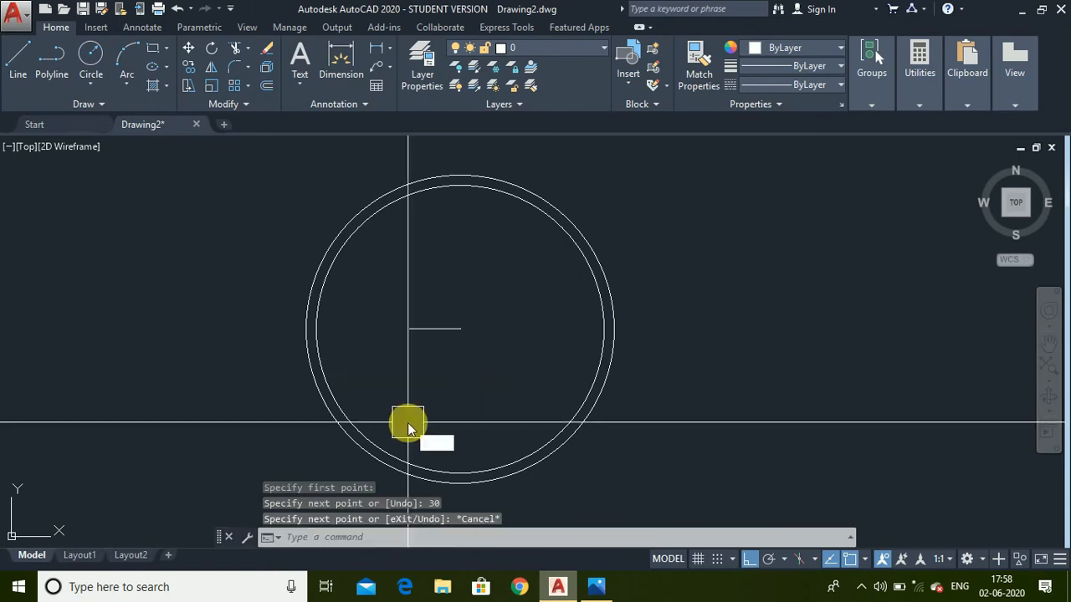
{"action": "key", "text": "Return"}
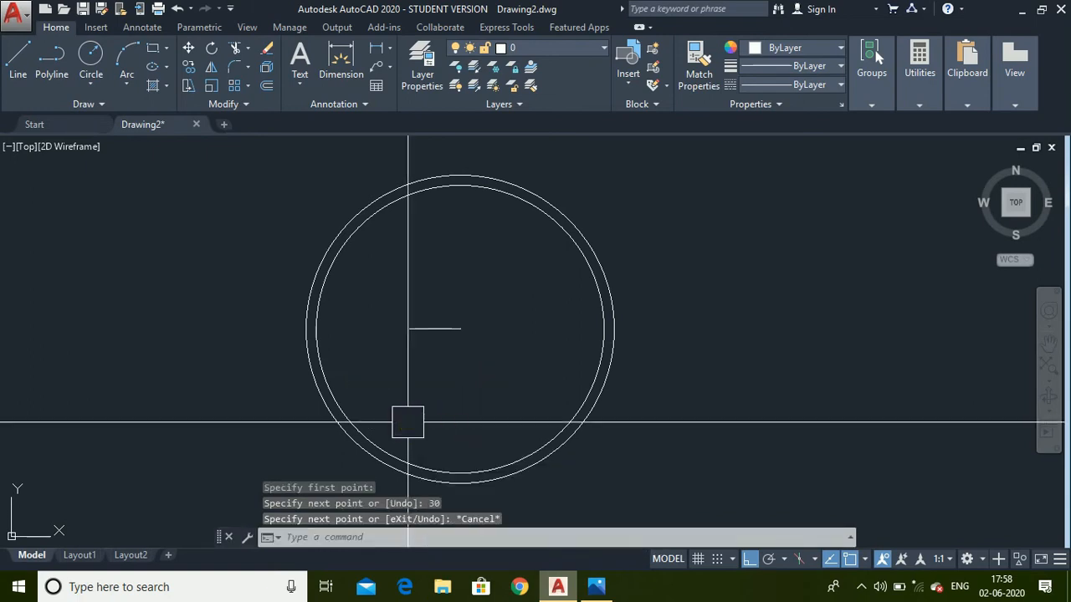
{"action": "left_click", "coordinate": [595, 586]}
{"action": "left_click", "coordinate": [594, 587]}
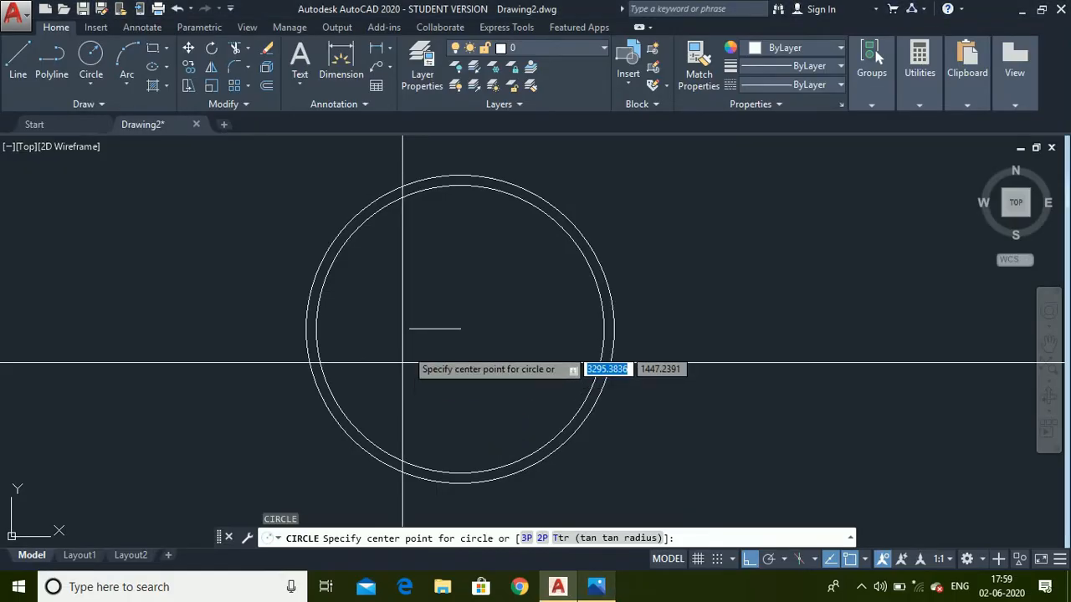
{"action": "left_click", "coordinate": [410, 333]}
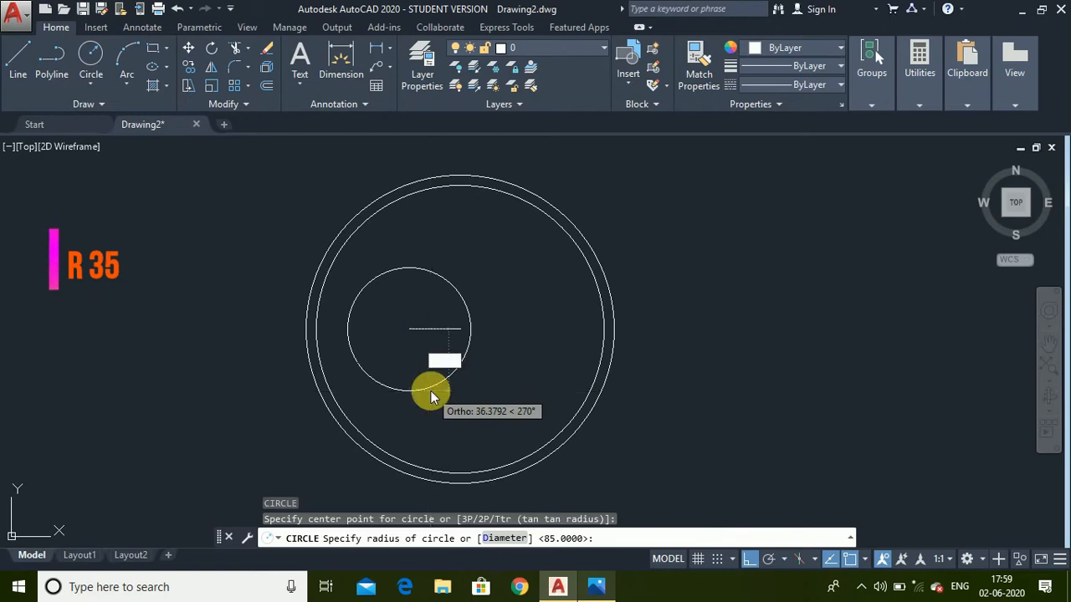
{"action": "type", "text": "35"}
{"action": "key", "text": "Return"}
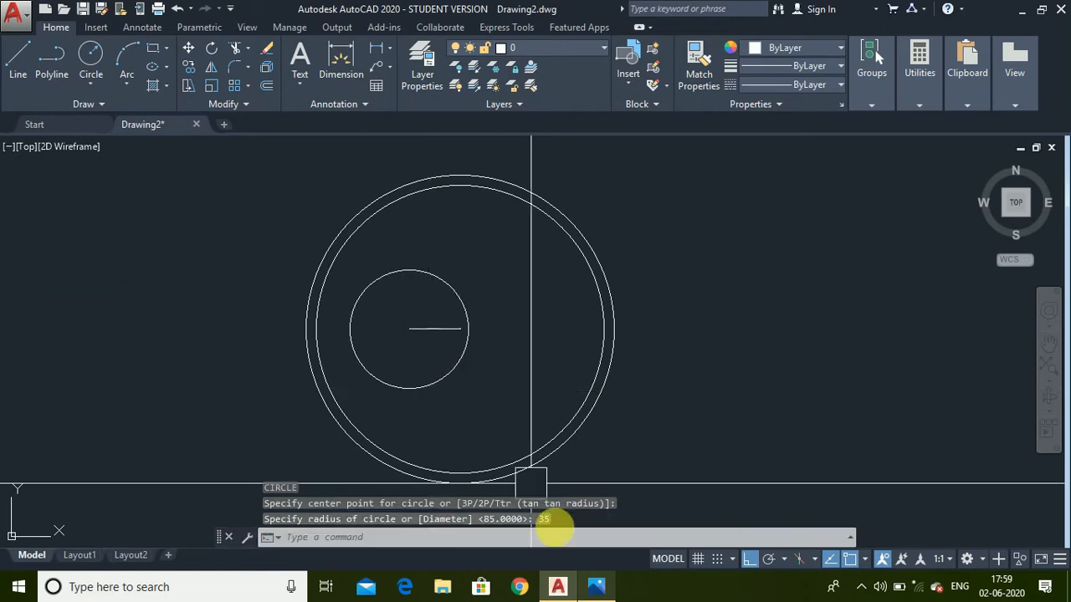
Check the reference drawing in Photos, and in AutoCAD draw a circle of radius 50 concentric with the 35-radius circle
{"action": "left_click", "coordinate": [596, 587]}
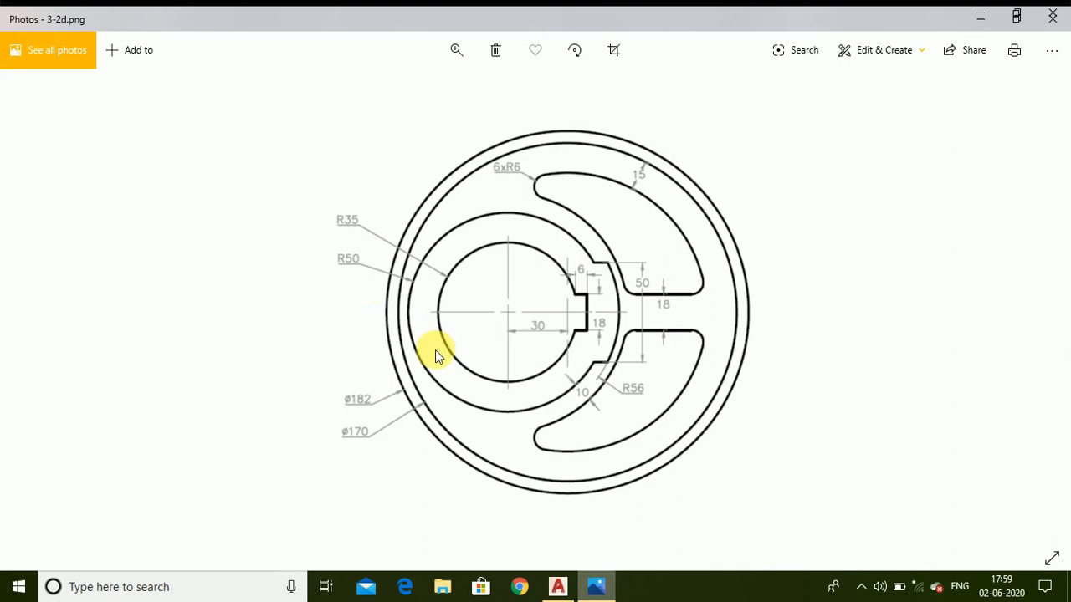
{"action": "left_click", "coordinate": [557, 586]}
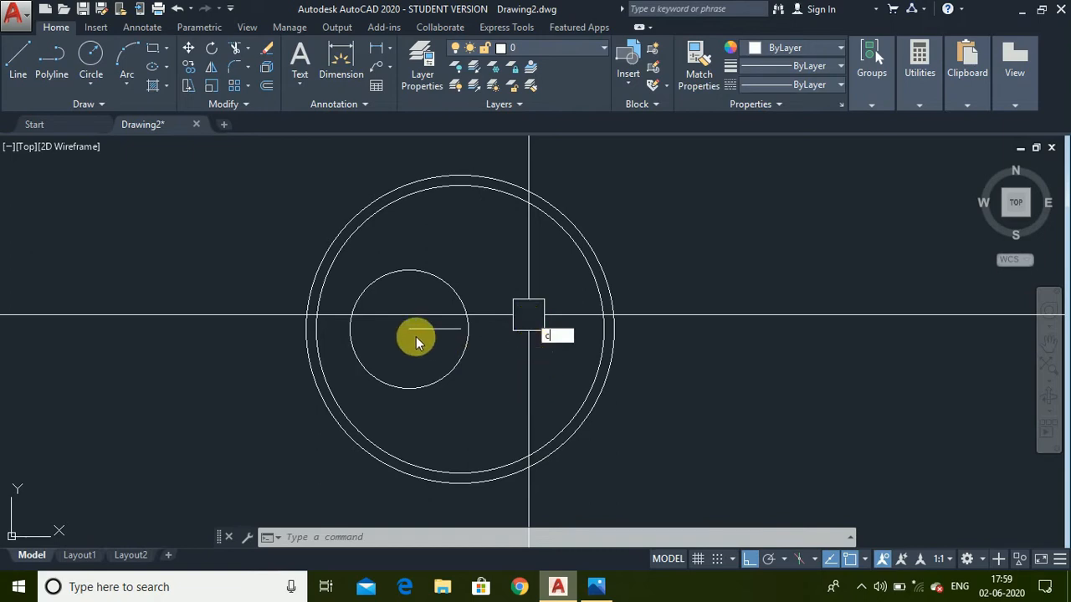
{"action": "key", "text": "Return"}
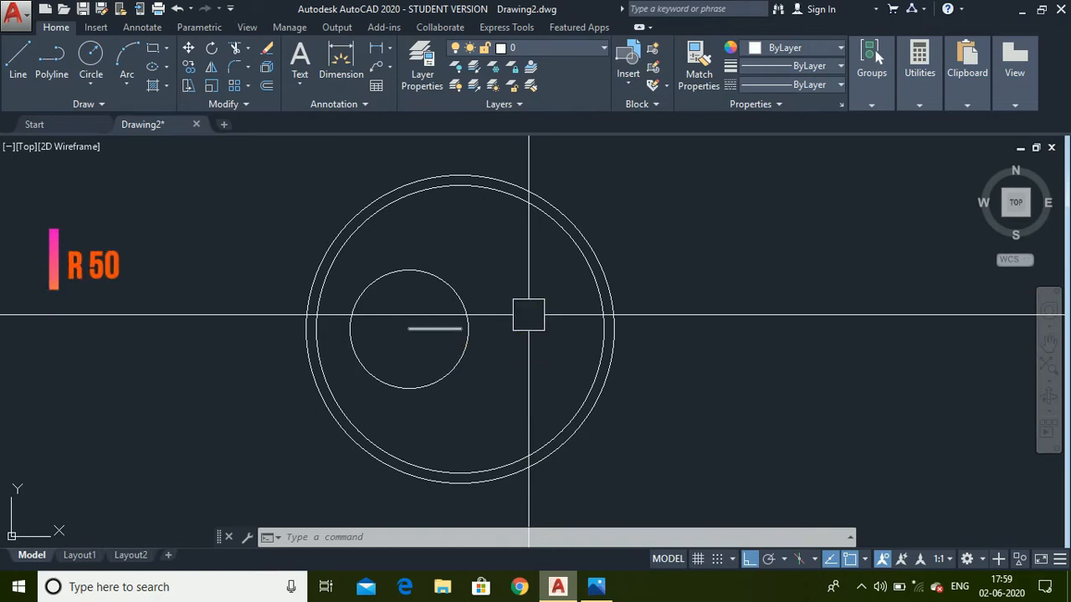
{"action": "left_click", "coordinate": [405, 328]}
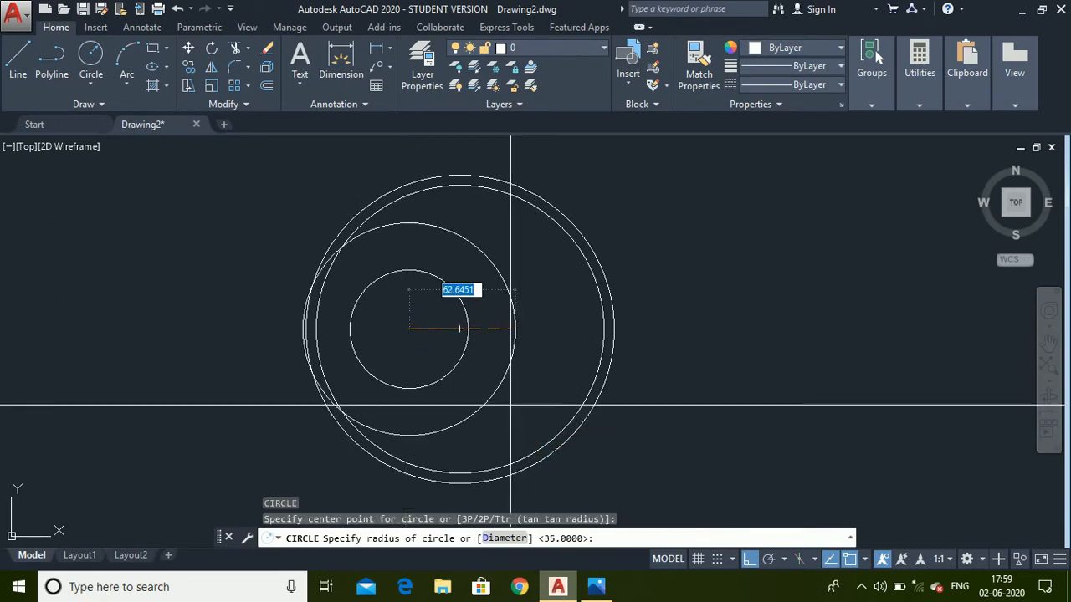
{"action": "key", "text": "BackSpace"}
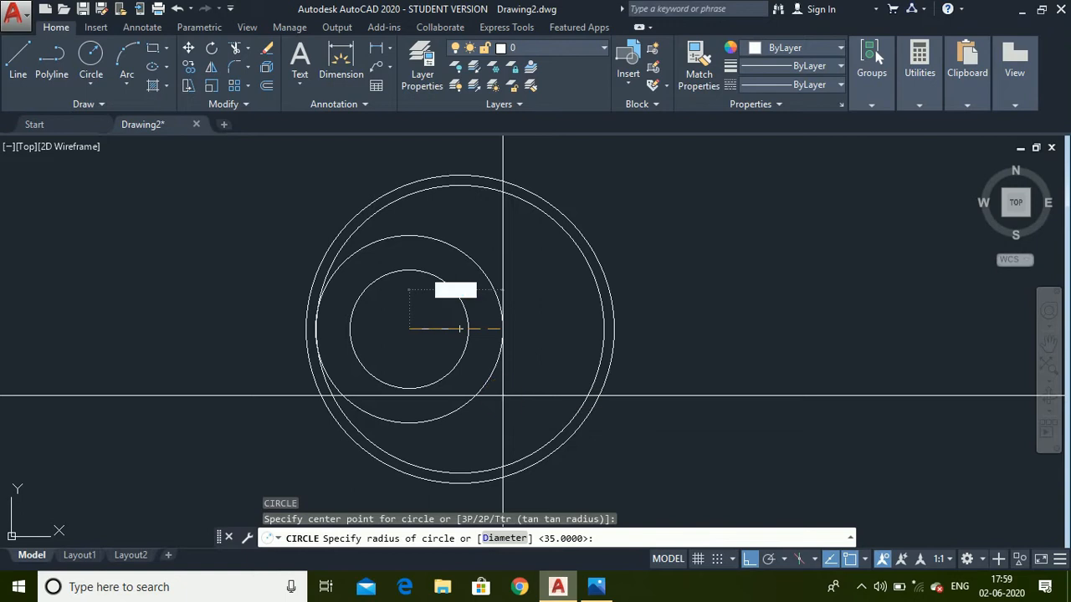
{"action": "type", "text": "50"}
{"action": "key", "text": "Return"}
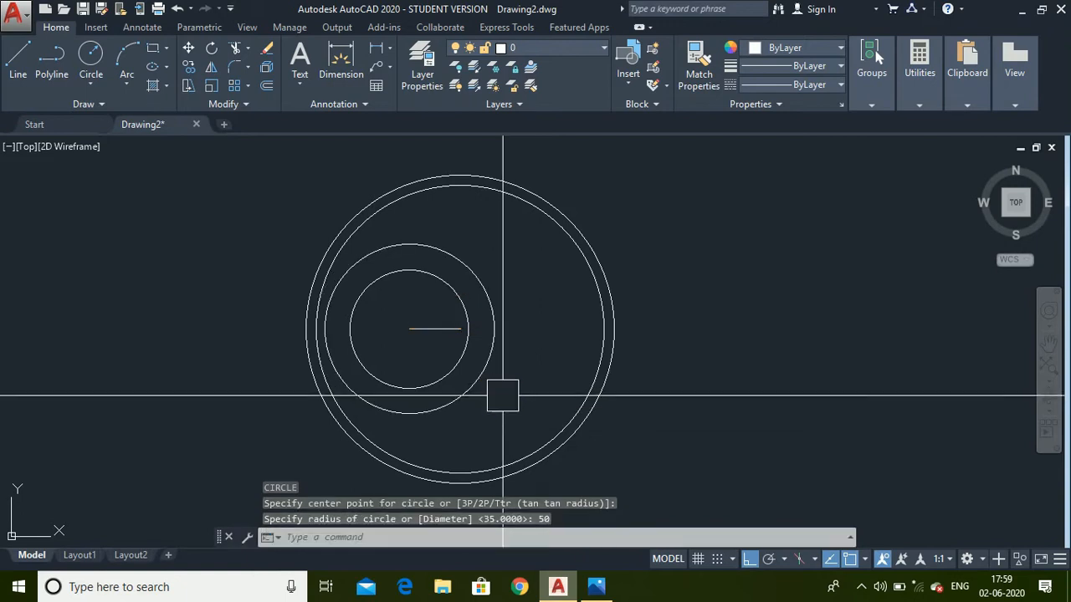
Check the keyway in the Photos reference, and in AutoCAD draw a 6-unit line rightward from the 35-radius circle's right quadrant
{"action": "left_click", "coordinate": [596, 586]}
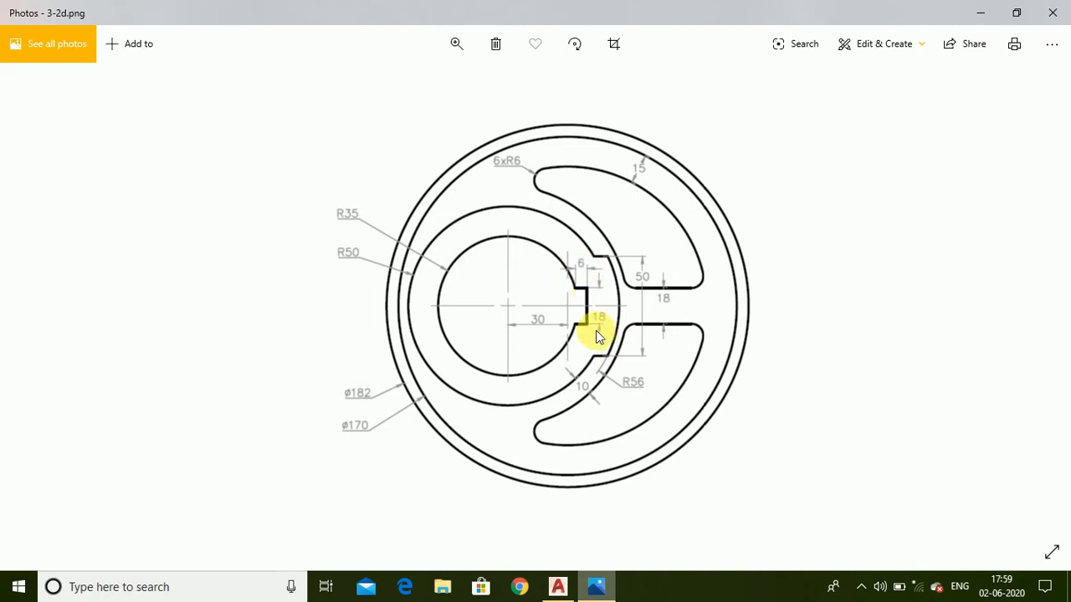
{"action": "left_click", "coordinate": [557, 586]}
{"action": "scroll", "coordinate": [451, 327], "scroll_direction": "up", "scroll_amount": 4}
{"action": "scroll", "coordinate": [476, 358], "scroll_direction": "up", "scroll_amount": 2}
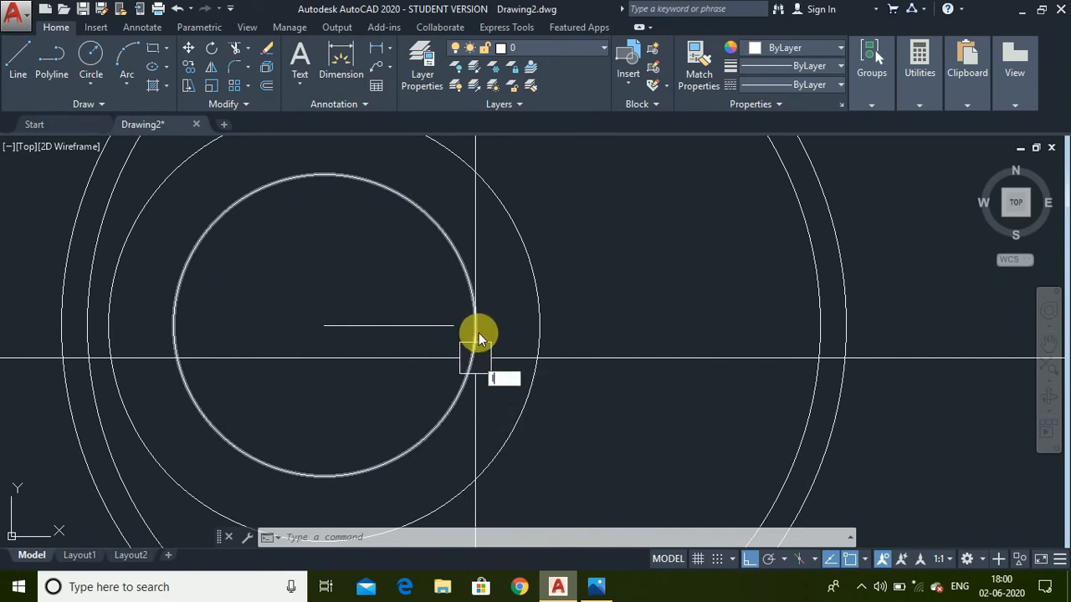
{"action": "type", "text": "l"}
{"action": "key", "text": "Return"}
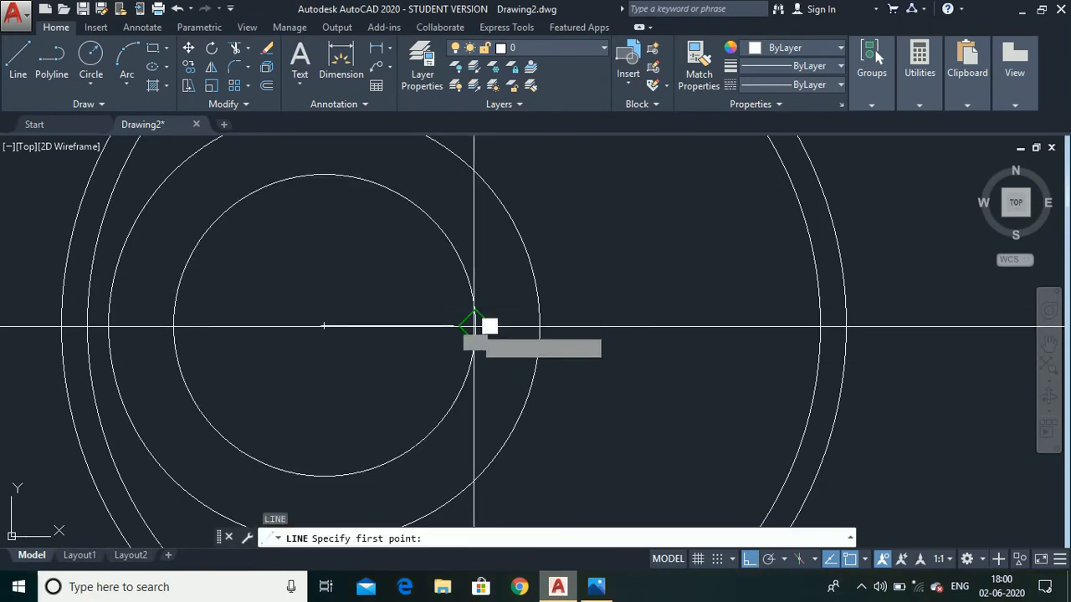
{"action": "left_click", "coordinate": [475, 326]}
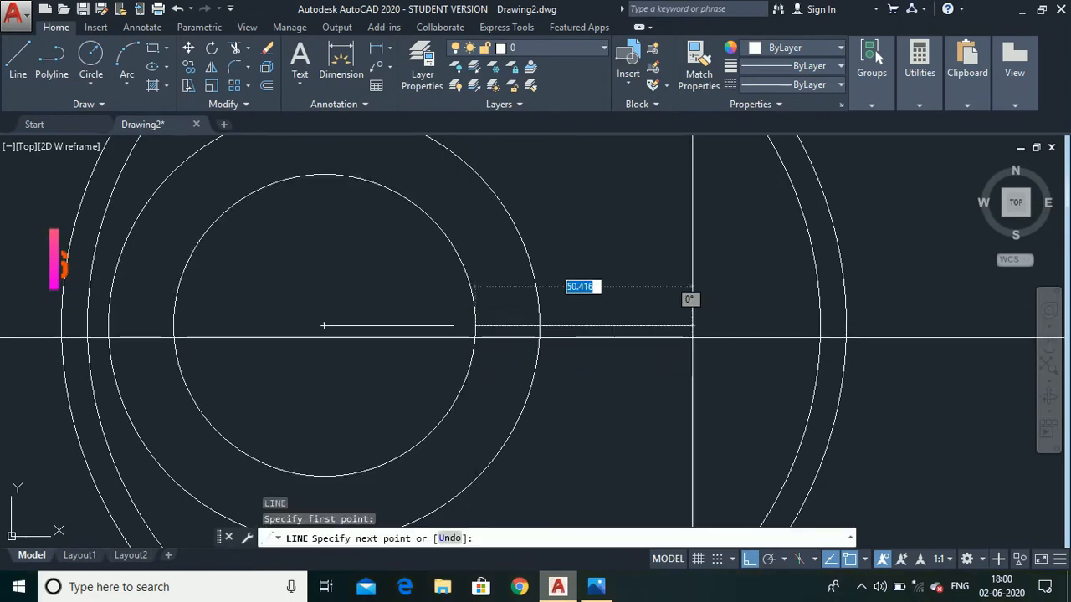
{"action": "type", "text": "6"}
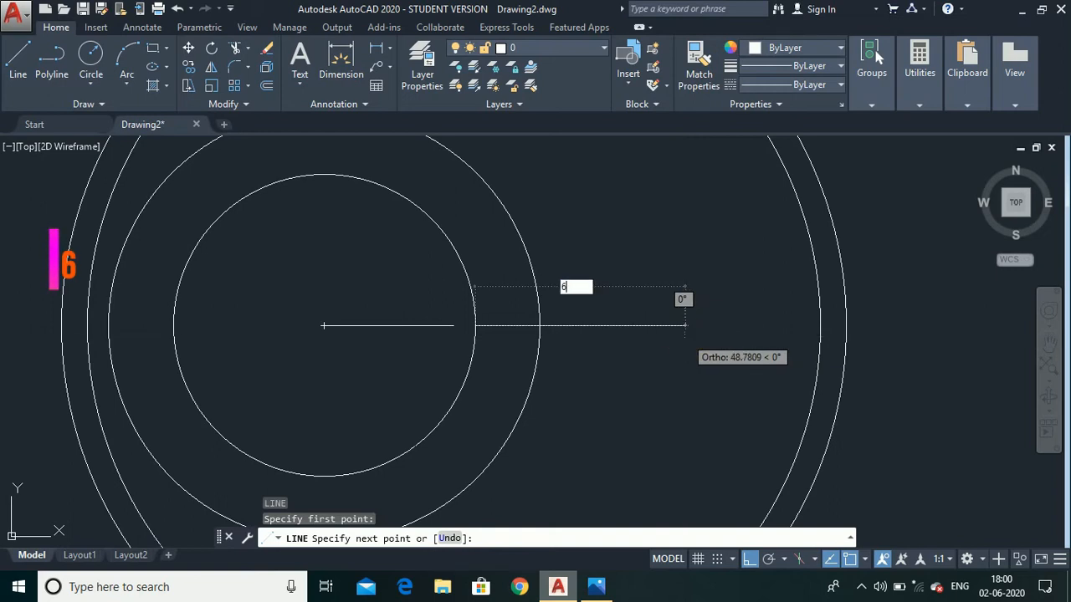
{"action": "key", "text": "Return"}
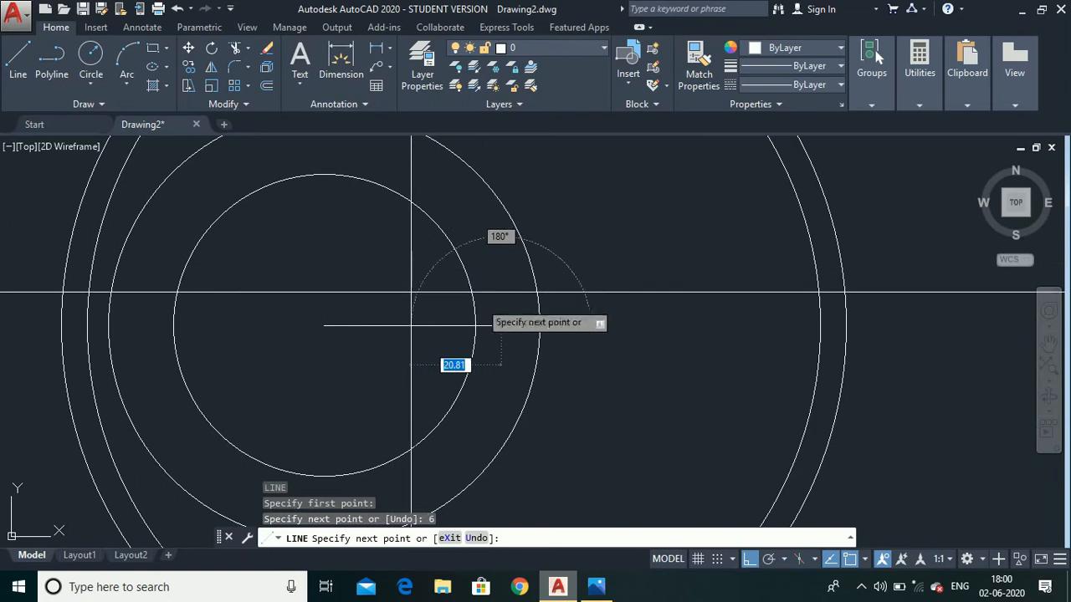
Continue the keyway outline 9 units upward and extend it horizontally leftward to a point inside the 35-radius circle
{"action": "scroll", "coordinate": [410, 297], "scroll_direction": "up", "scroll_amount": 4}
{"action": "type", "text": "9"}
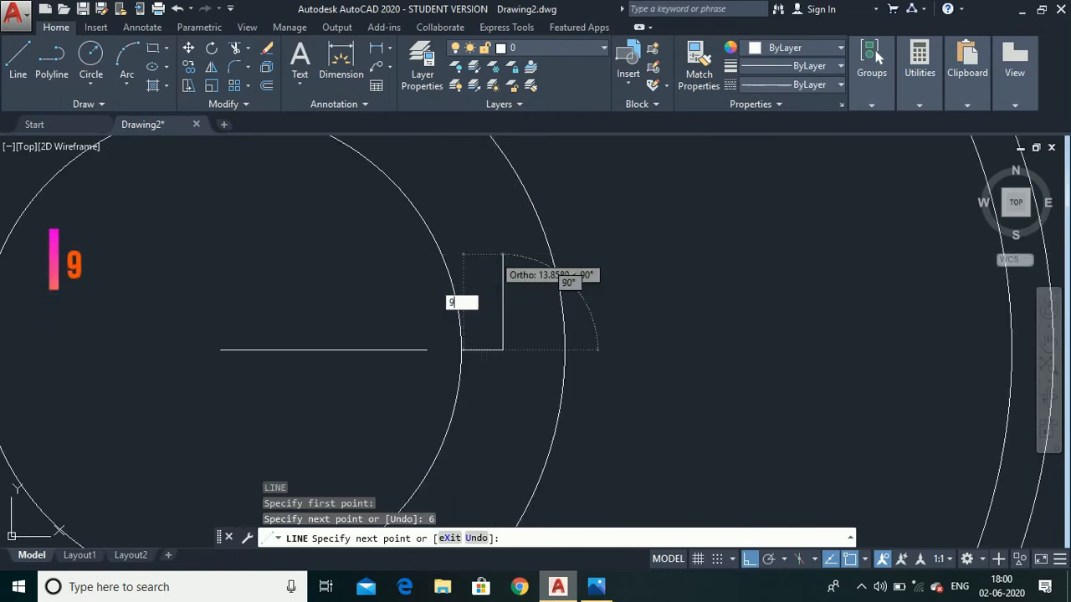
{"action": "key", "text": "Return"}
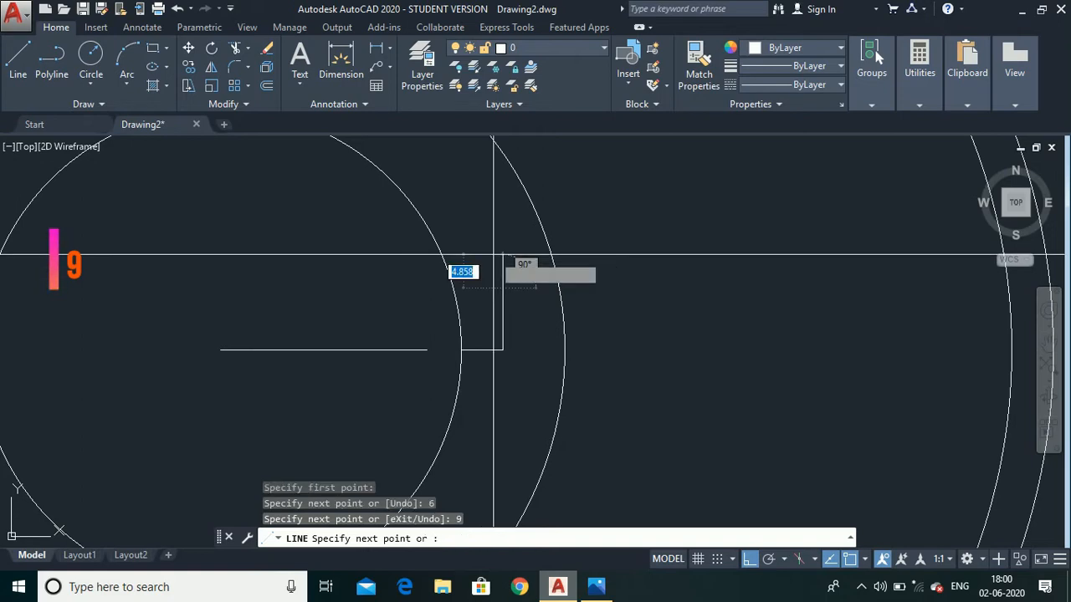
{"action": "left_click", "coordinate": [295, 308]}
{"action": "key", "text": "Escape"}
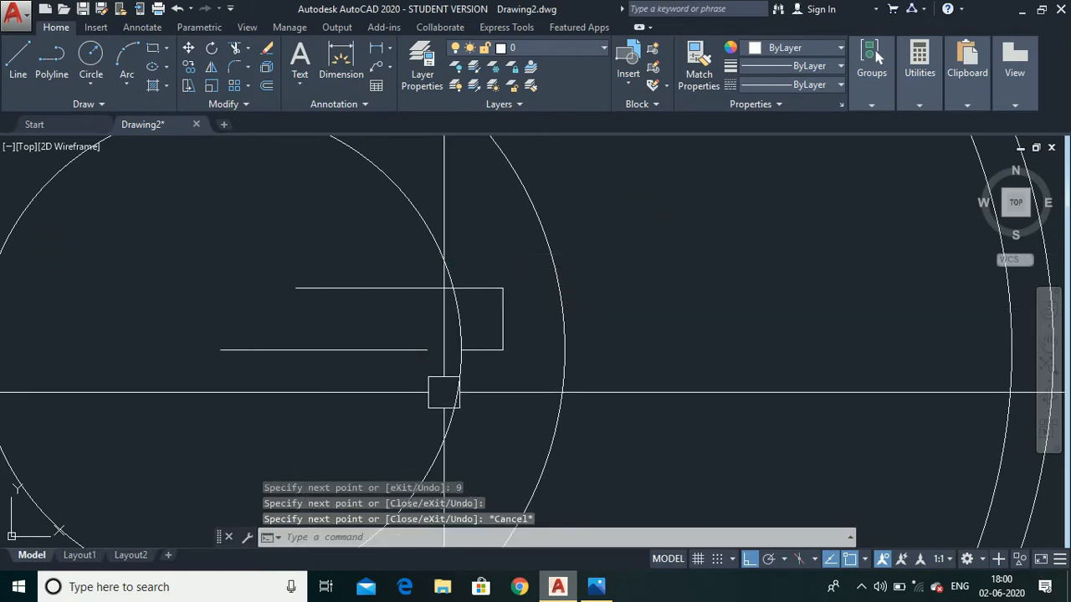
Mirror the keyway's vertical and upper horizontal lines about the horizontal centreline through the 6-unit line, keeping the originals
{"action": "type", "text": "mi"}
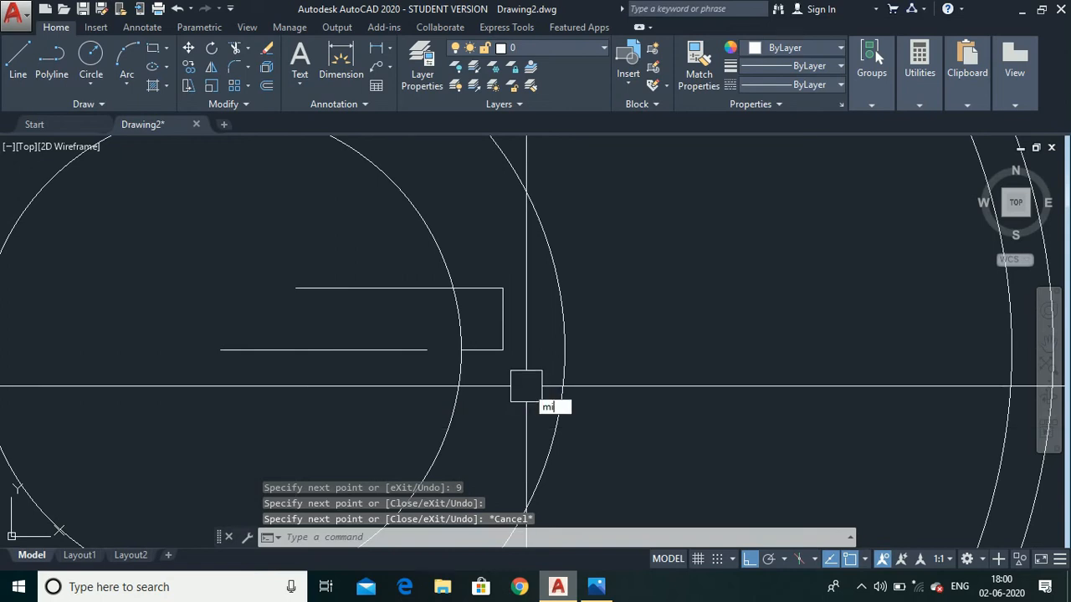
{"action": "key", "text": "Return"}
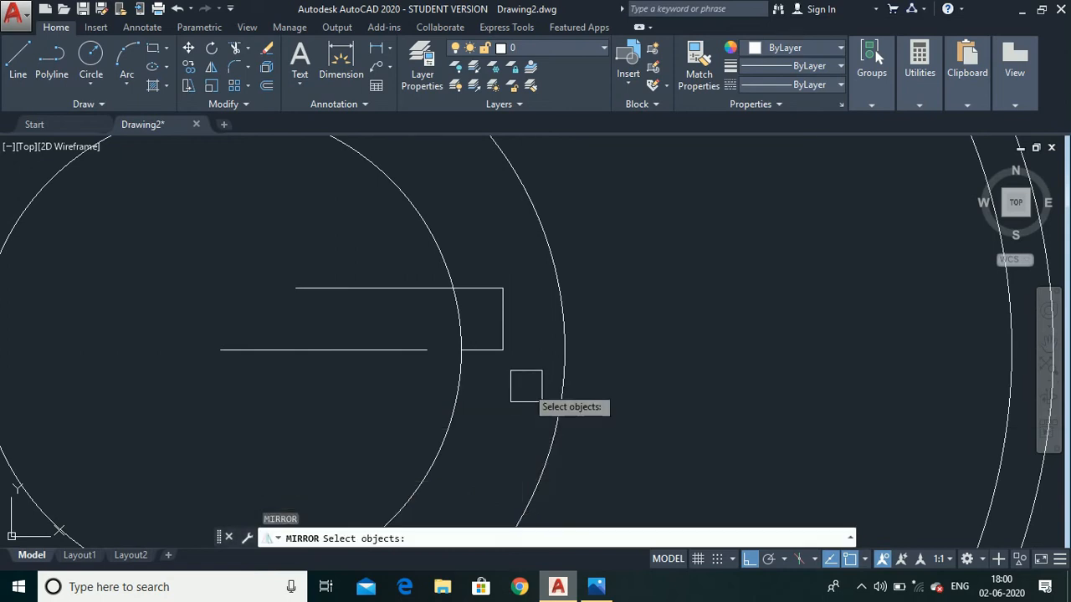
{"action": "left_click", "coordinate": [511, 324]}
{"action": "left_click", "coordinate": [395, 300]}
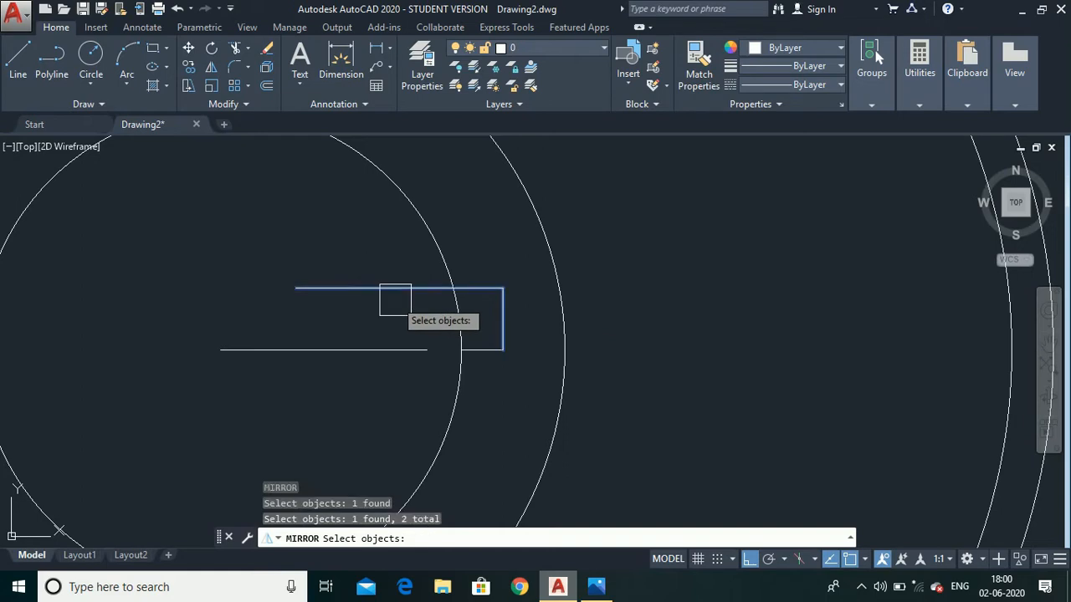
{"action": "key", "text": "Return"}
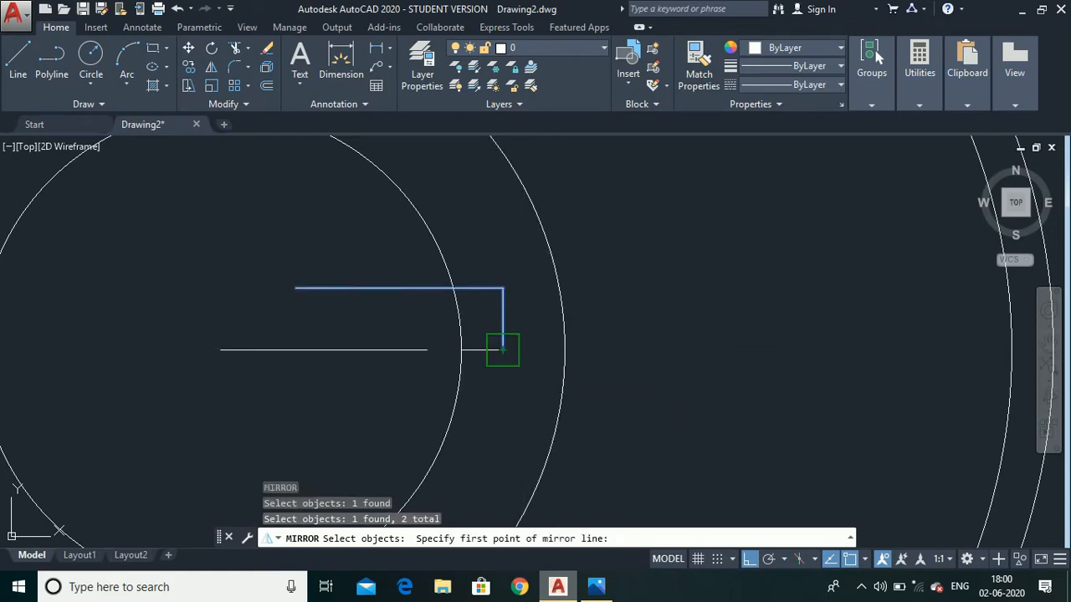
{"action": "left_click", "coordinate": [503, 349]}
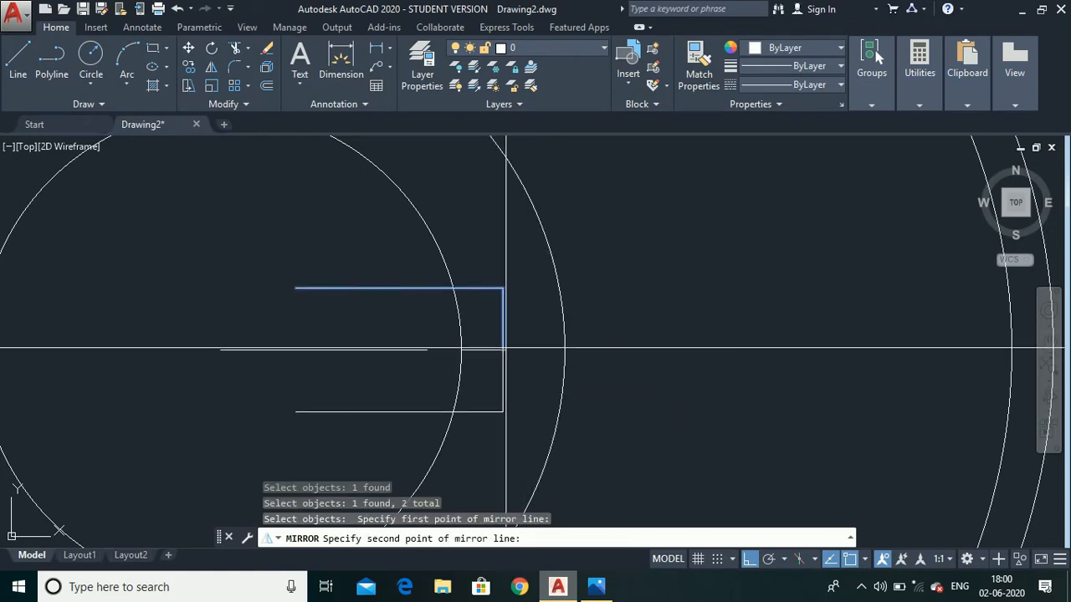
{"action": "left_click", "coordinate": [119, 359]}
{"action": "key", "text": "Return"}
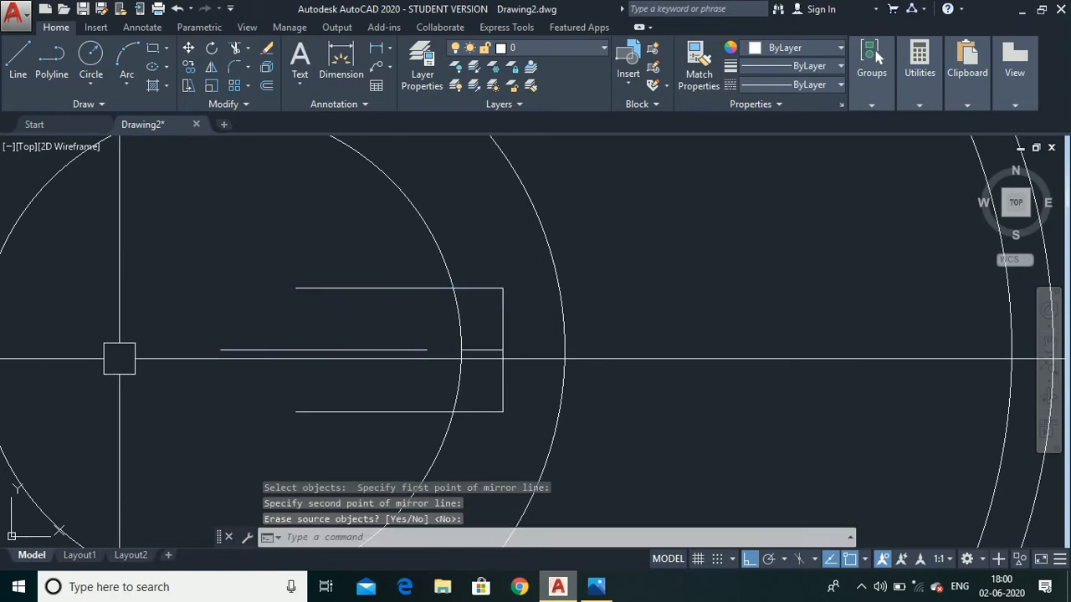
Trim the keyway lines inside the 35-radius circle and the circle's arc across the keyway opening
{"action": "type", "text": "tr"}
{"action": "key", "text": "Return"}
{"action": "key", "text": "Return"}
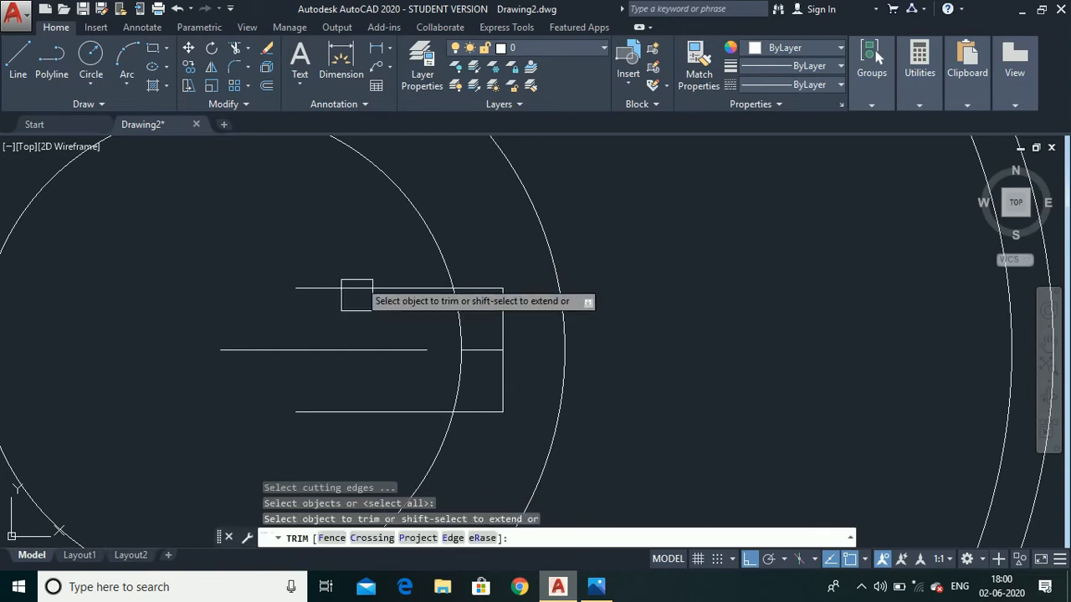
{"action": "left_click", "coordinate": [368, 287]}
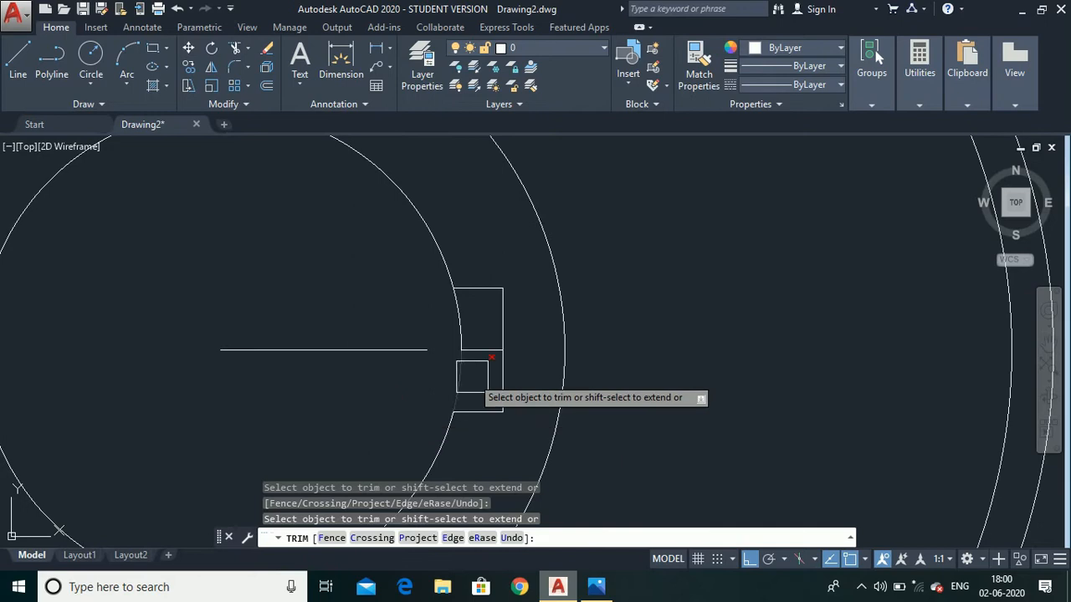
{"action": "scroll", "coordinate": [468, 375], "scroll_direction": "up", "scroll_amount": 2}
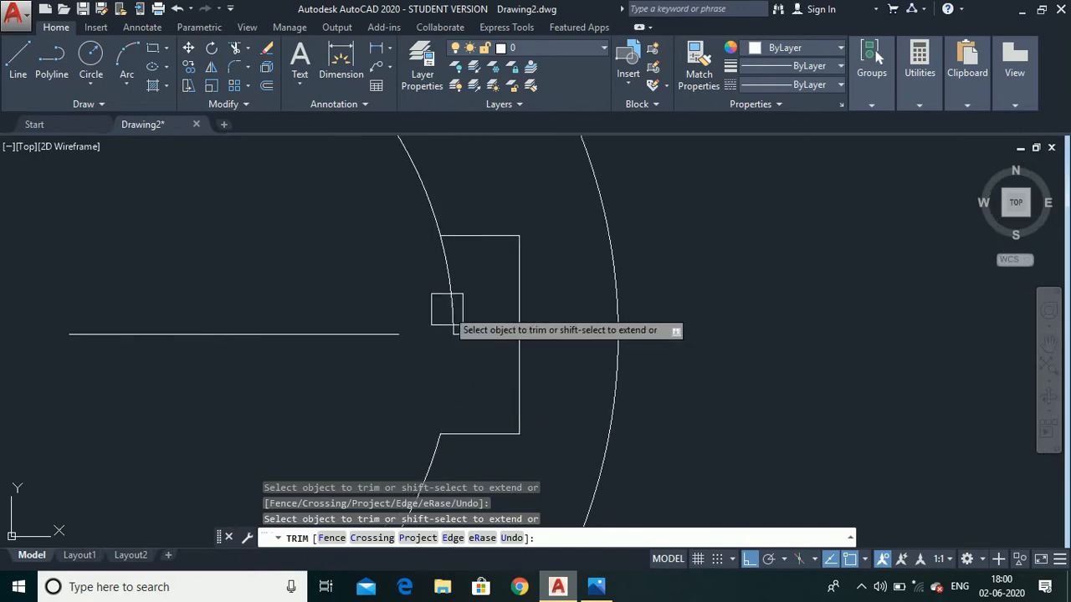
{"action": "key", "text": "Escape"}
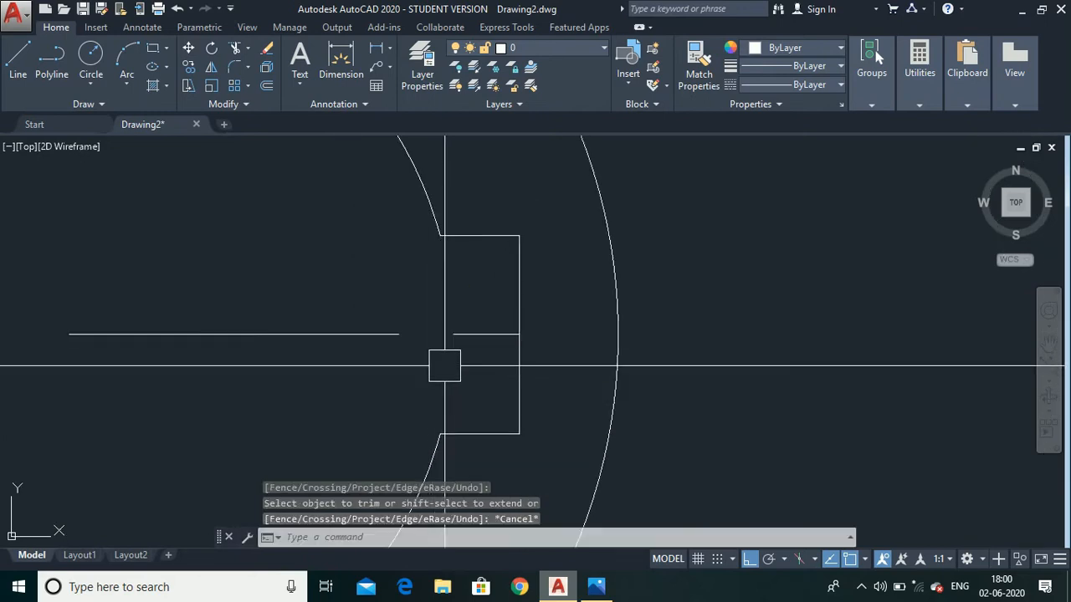
Delete the 30-unit centre line and the 6-unit construction line in the keyway
{"action": "left_click", "coordinate": [480, 335]}
{"action": "left_click", "coordinate": [262, 335]}
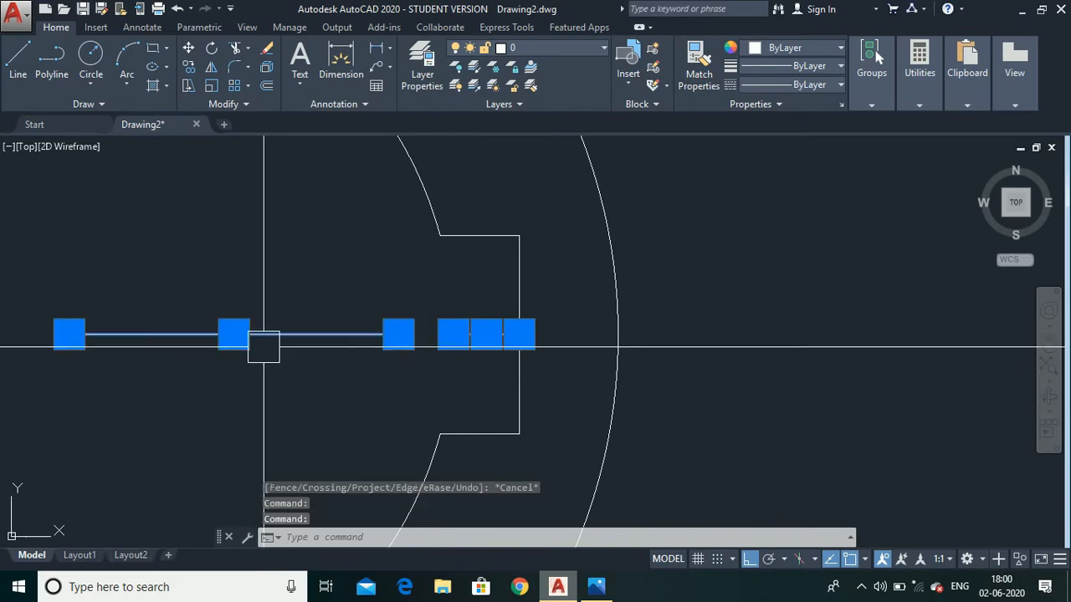
{"action": "key", "text": "Delete"}
{"action": "scroll", "coordinate": [317, 323], "scroll_direction": "down", "scroll_amount": 4}
{"action": "scroll", "coordinate": [635, 304], "scroll_direction": "down", "scroll_amount": 2}
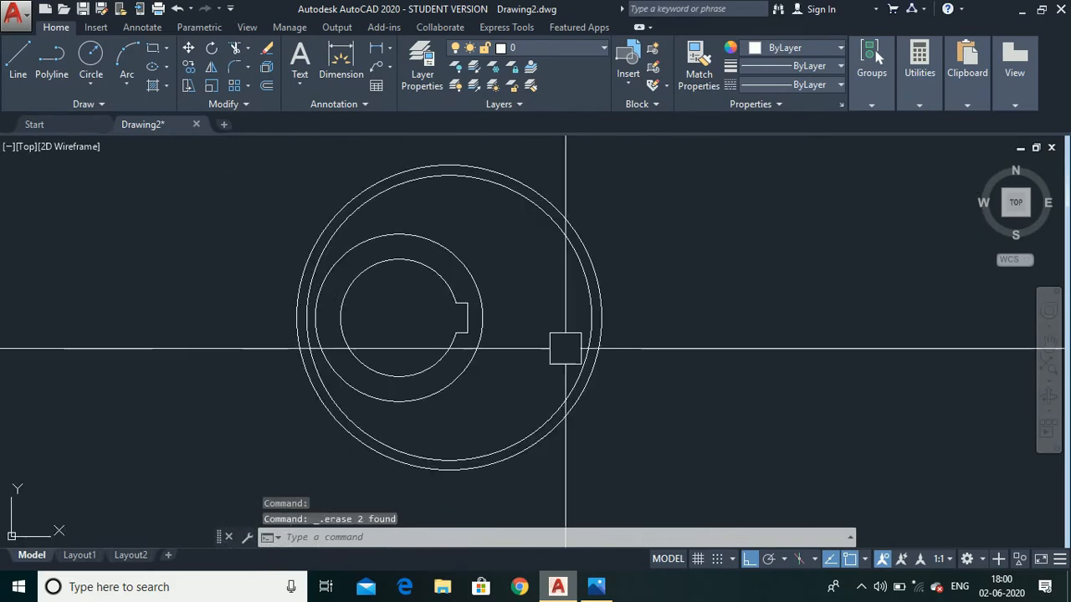
Check the hub dimensions in the Photos reference, and in AutoCAD draw a circle of radius 56 concentric with the hub circles
{"action": "left_click", "coordinate": [595, 587]}
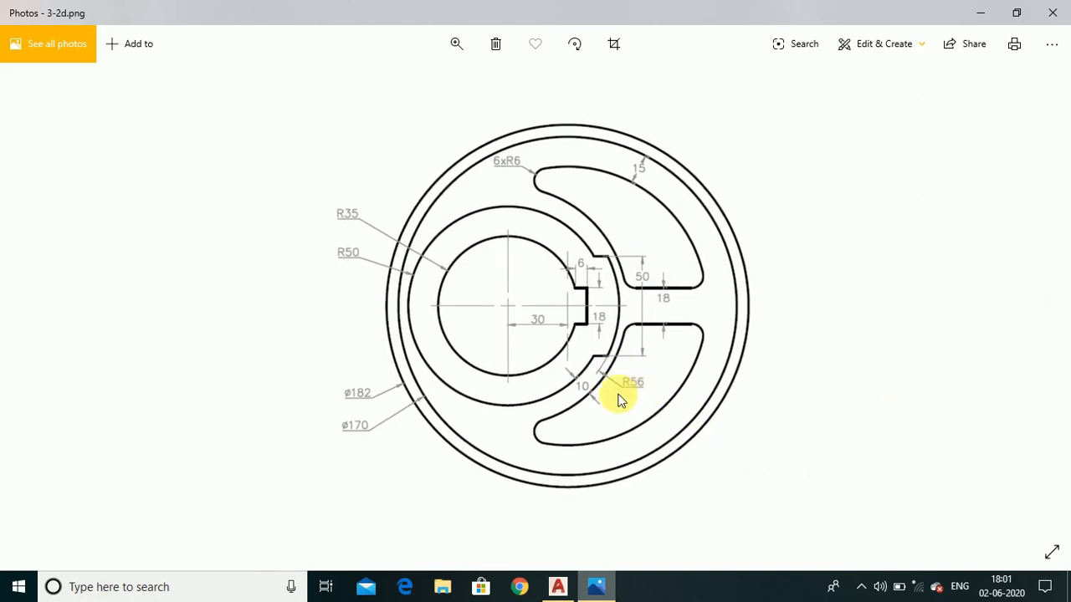
{"action": "left_click", "coordinate": [558, 586]}
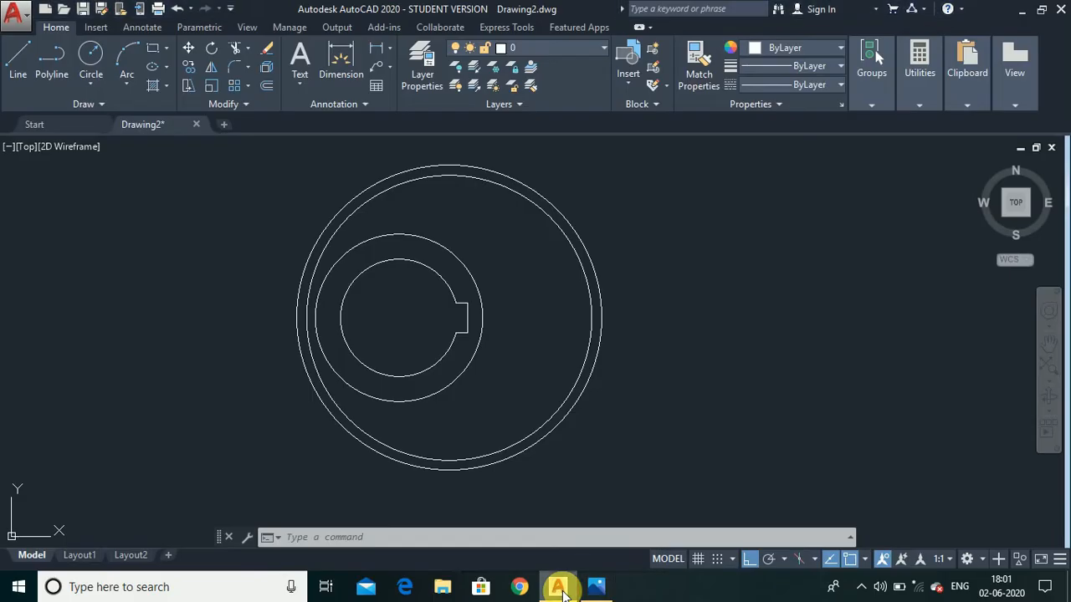
{"action": "left_click", "coordinate": [407, 326]}
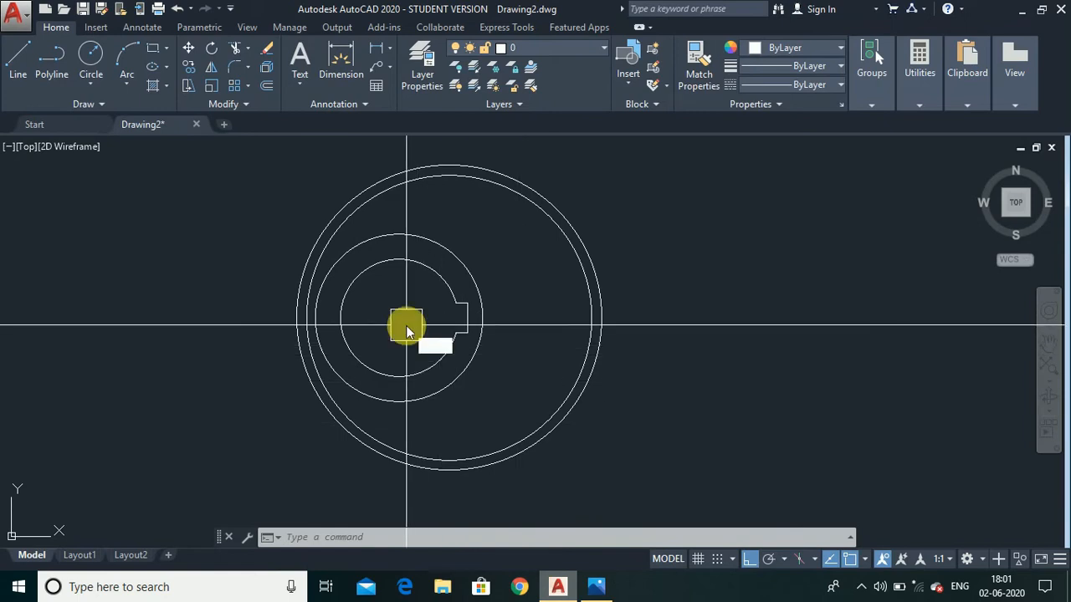
{"action": "type", "text": "c"}
{"action": "key", "text": "Return"}
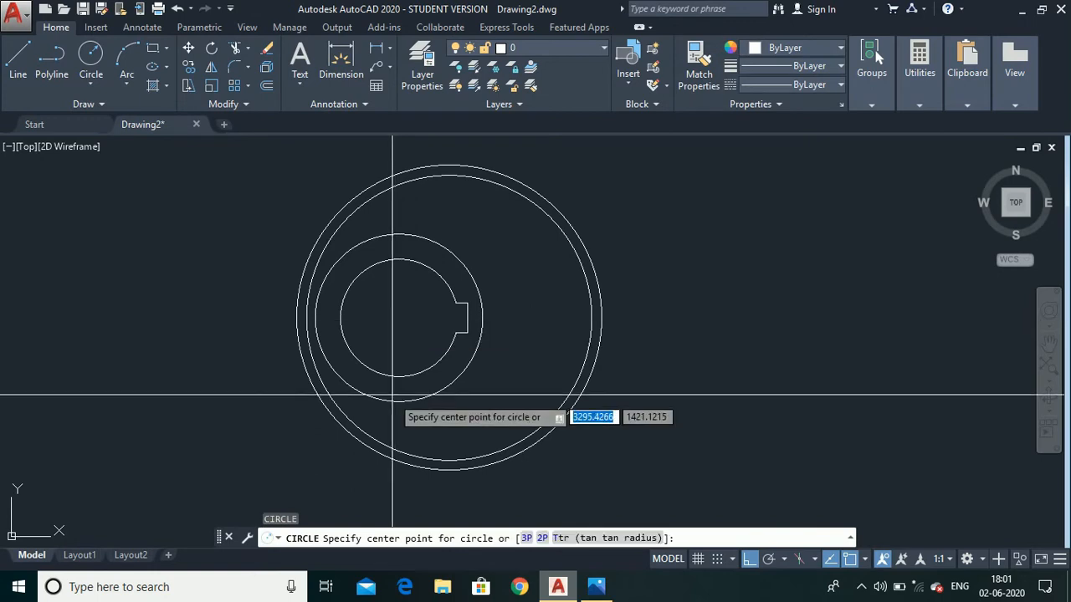
{"action": "left_click", "coordinate": [398, 320]}
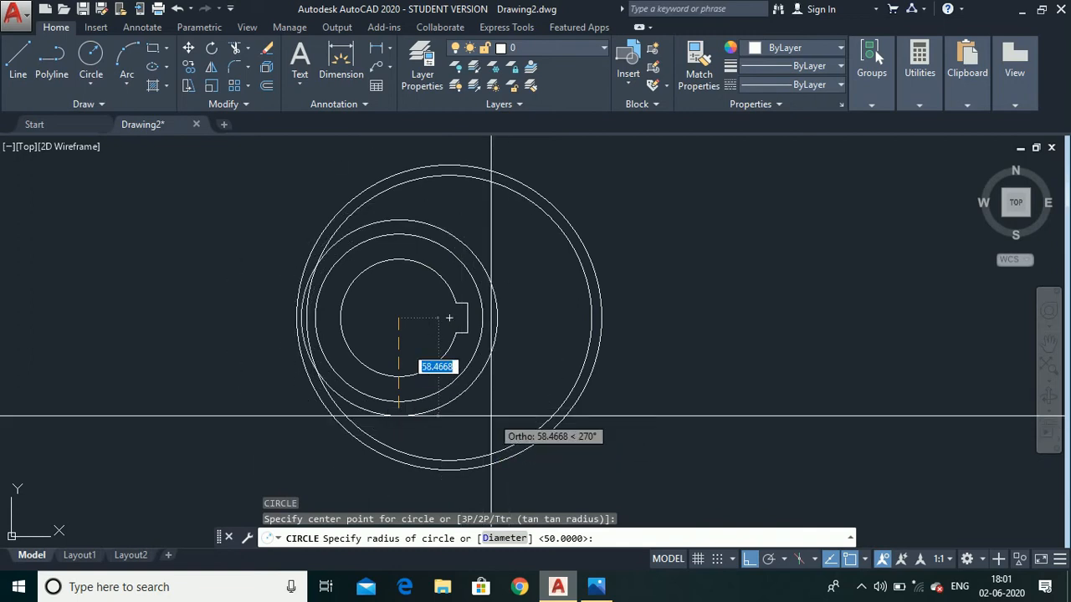
{"action": "type", "text": "56"}
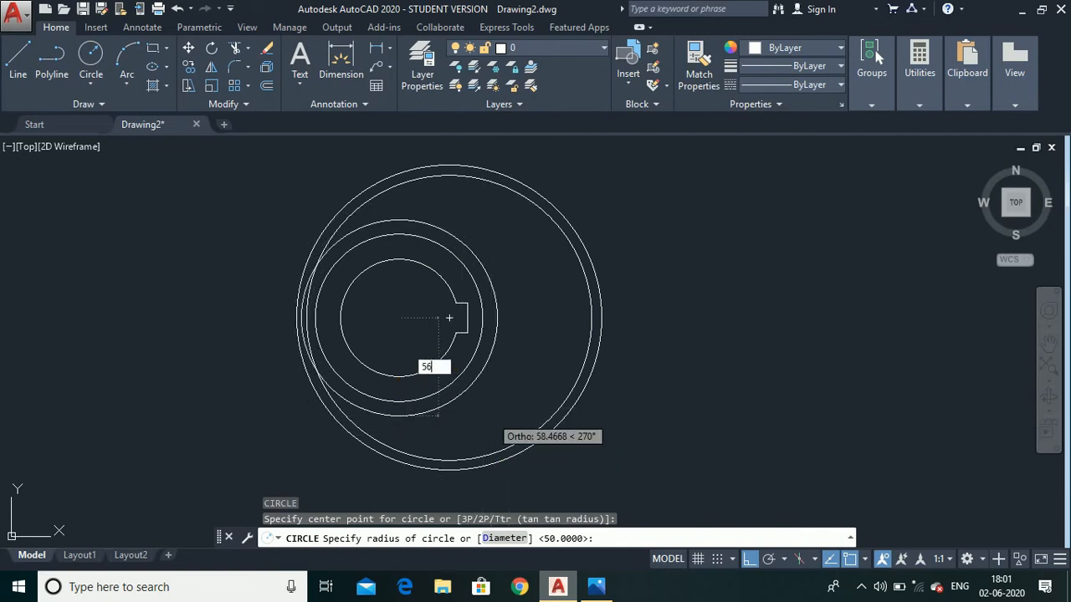
{"action": "key", "text": "Return"}
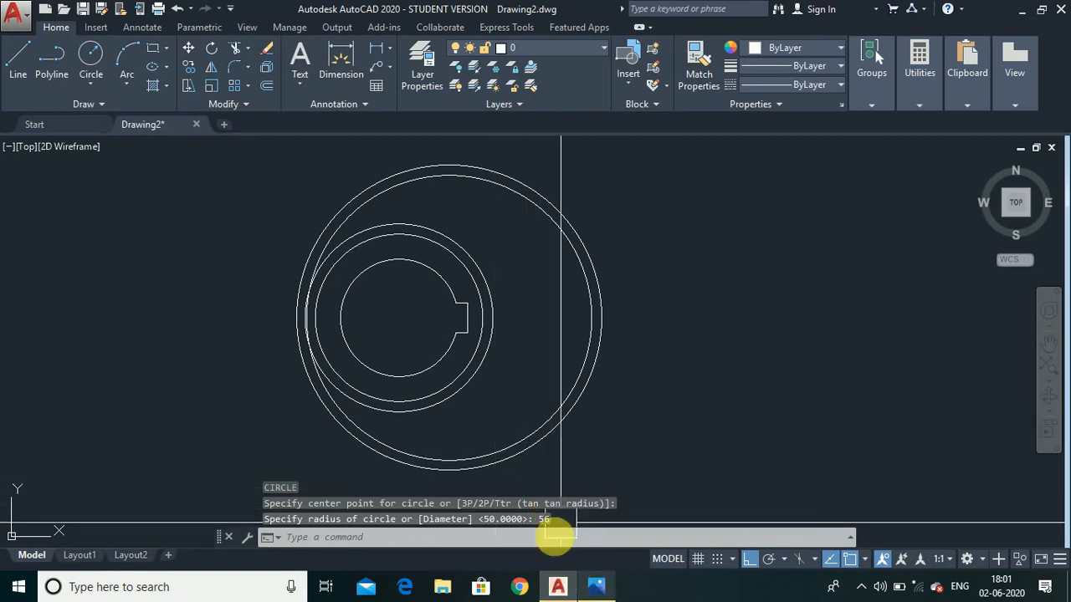
Check the hub step in the Photos reference, and in AutoCAD draw a 25-unit line upward from the 50-radius circle's right quadrant
{"action": "left_click", "coordinate": [602, 588]}
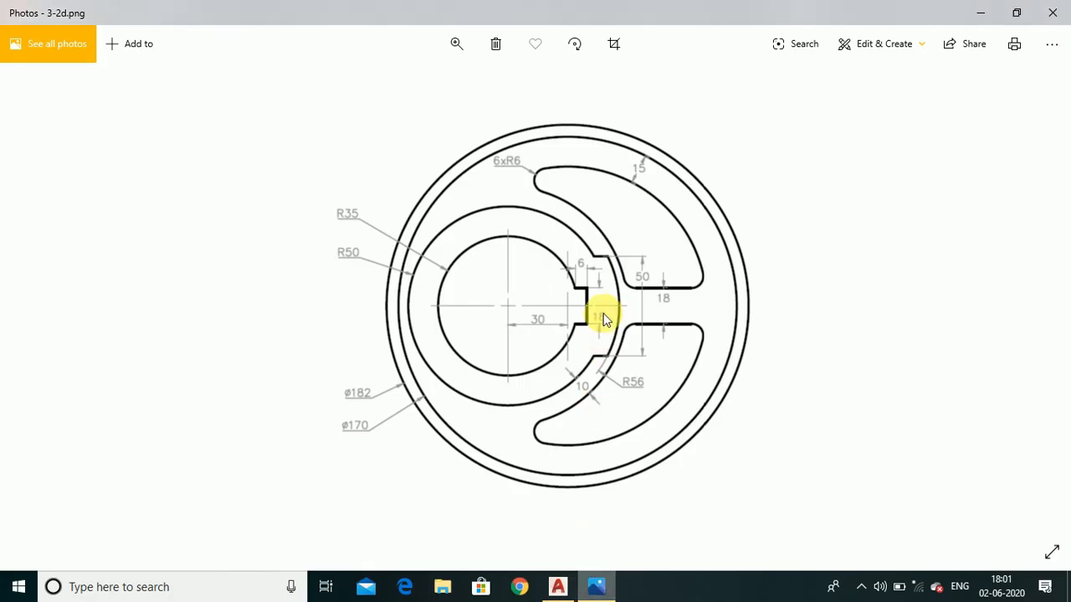
{"action": "left_click", "coordinate": [557, 586]}
{"action": "scroll", "coordinate": [494, 319], "scroll_direction": "up", "scroll_amount": 4}
{"action": "type", "text": "l"}
{"action": "key", "text": "Return"}
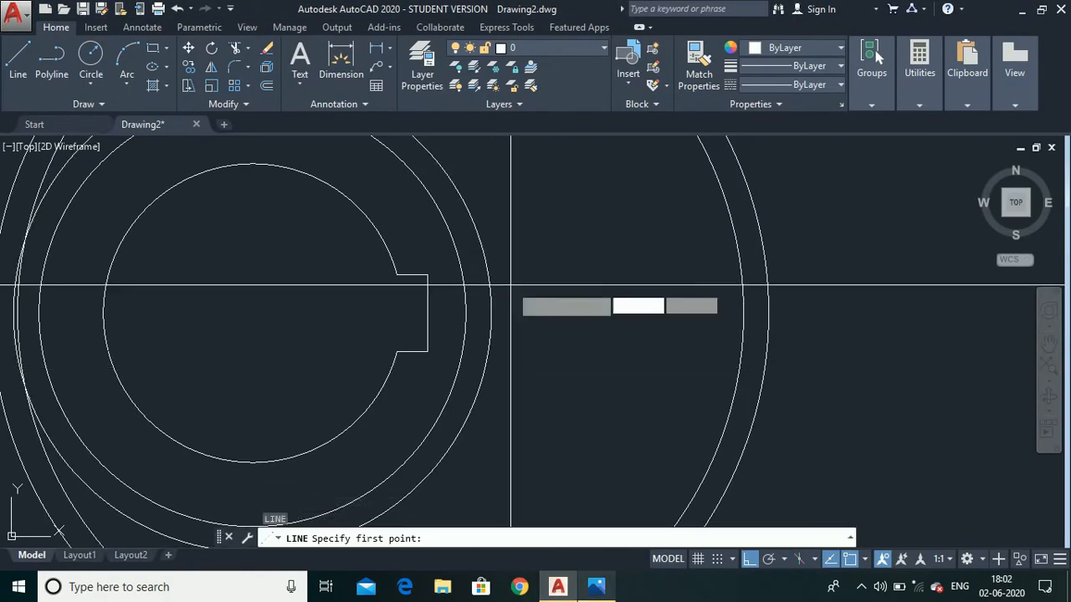
{"action": "left_click", "coordinate": [475, 317]}
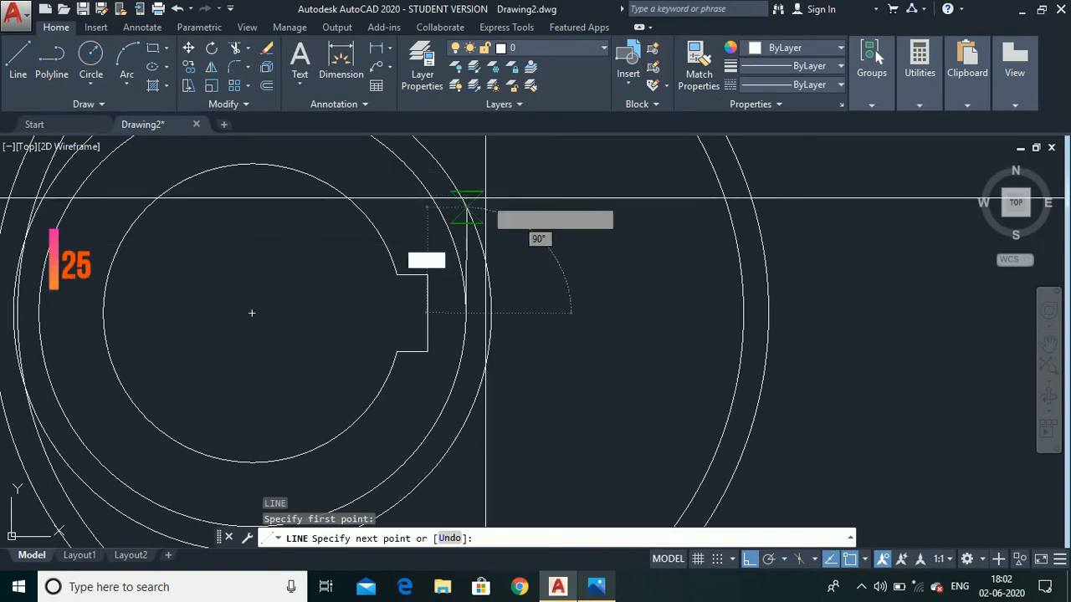
{"action": "type", "text": "25"}
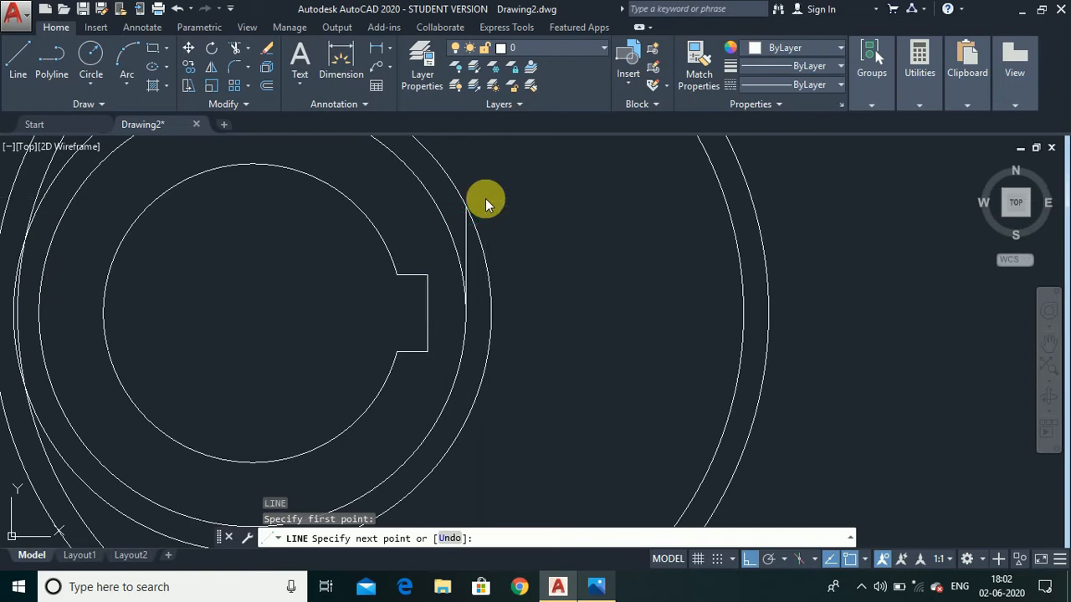
{"action": "key", "text": "Return"}
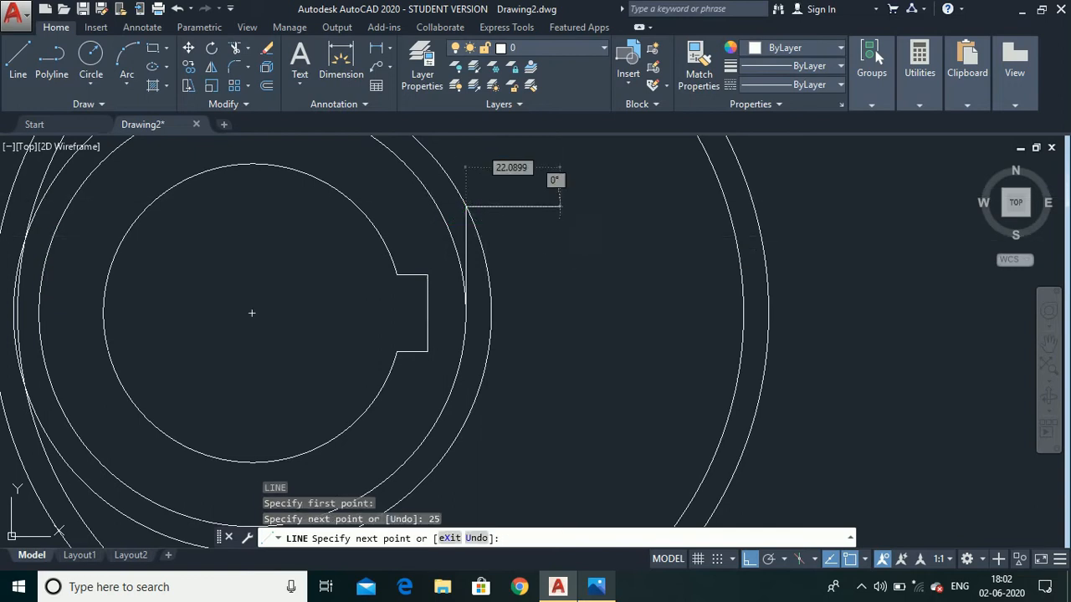
{"action": "key", "text": "Escape"}
Draw a short horizontal line rightward from the 25-unit line's upper end, crossing the 56-radius circle
{"action": "scroll", "coordinate": [460, 207], "scroll_direction": "up", "scroll_amount": 4}
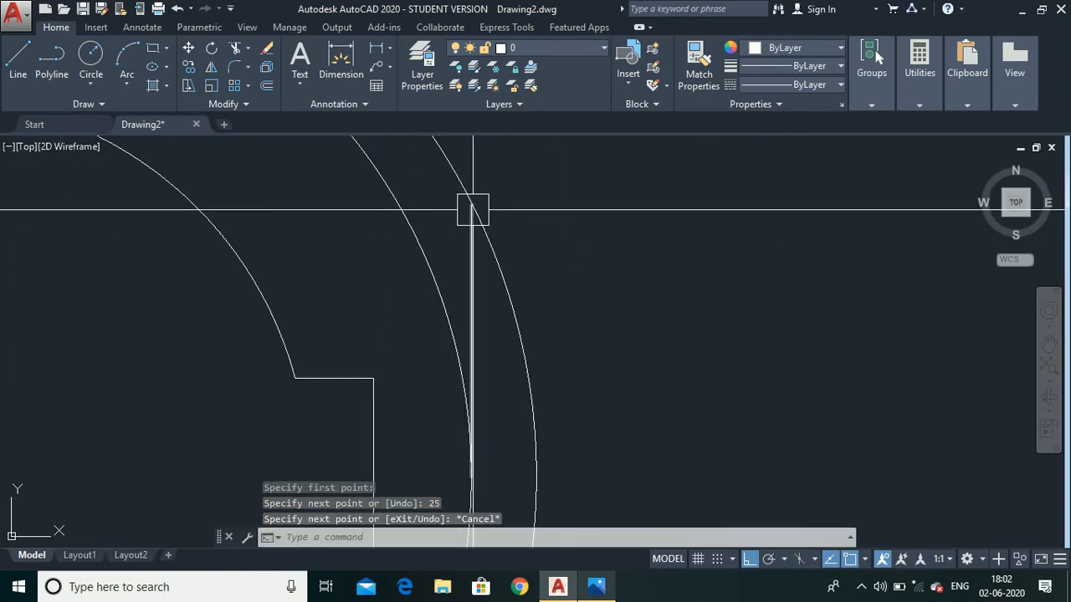
{"action": "left_click", "coordinate": [586, 236]}
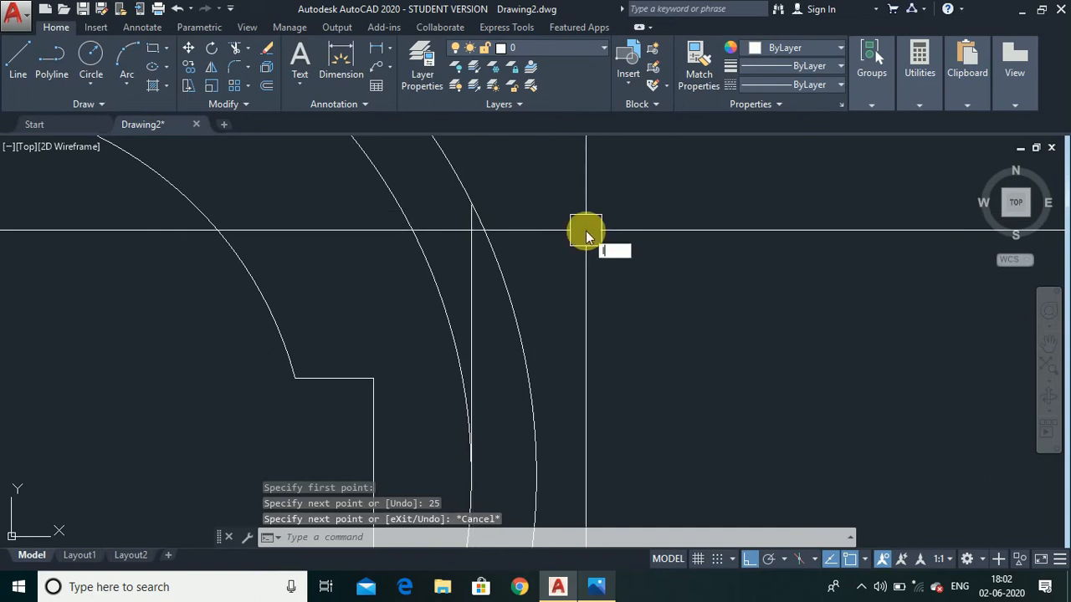
{"action": "type", "text": "l"}
{"action": "key", "text": "Return"}
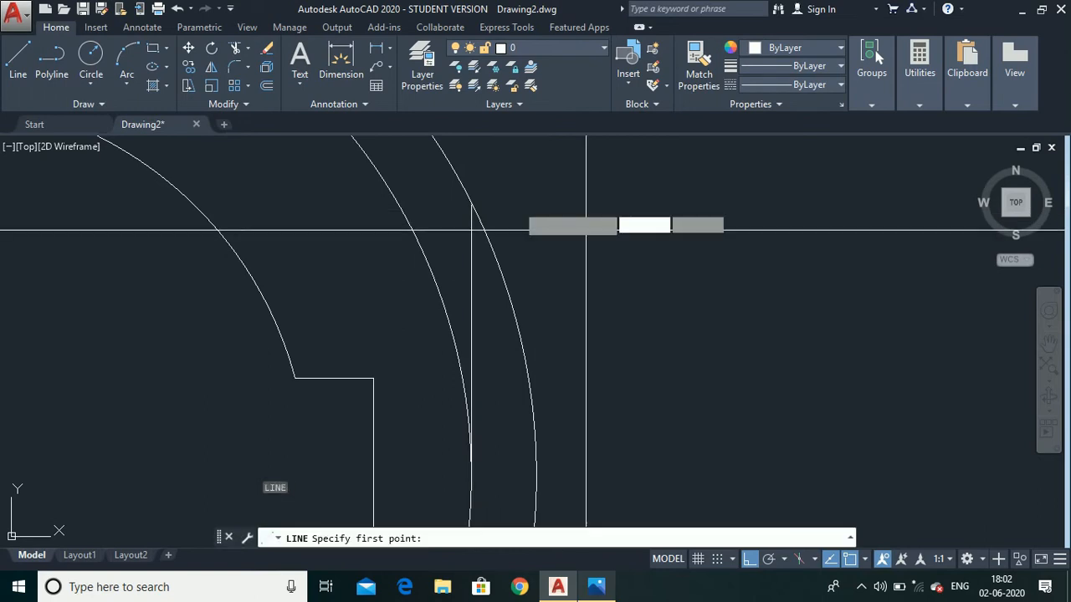
{"action": "scroll", "coordinate": [515, 202], "scroll_direction": "up", "scroll_amount": 3}
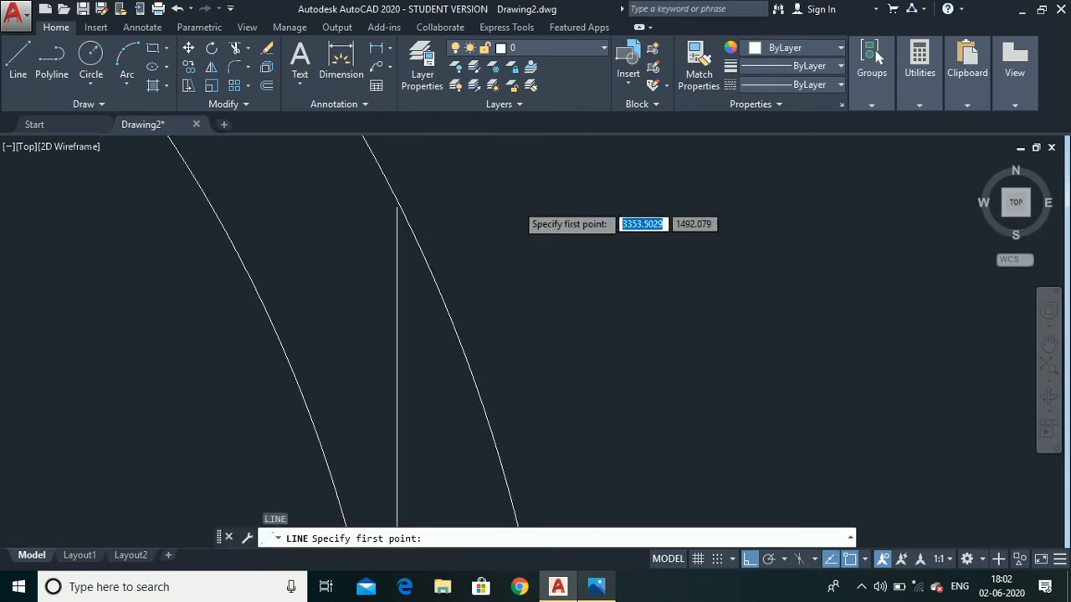
{"action": "left_click", "coordinate": [398, 206]}
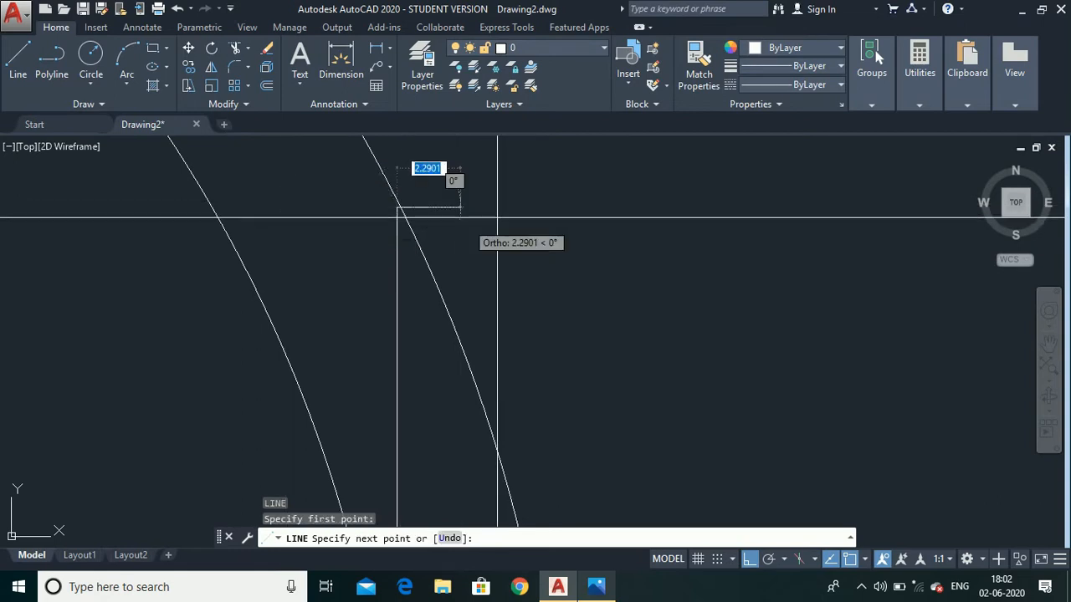
{"action": "left_click", "coordinate": [453, 206]}
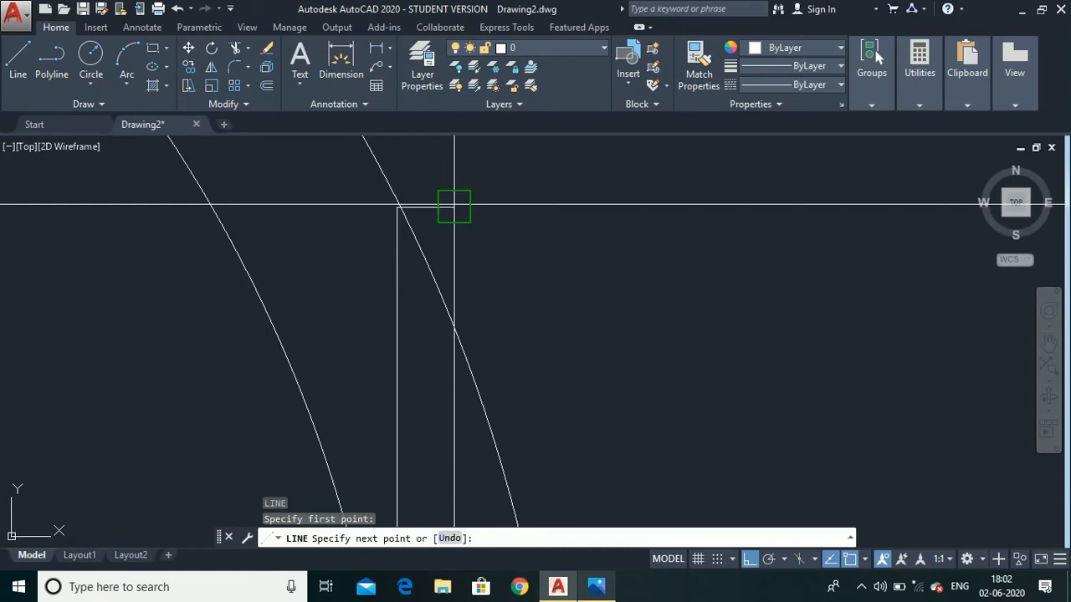
{"action": "left_click", "coordinate": [453, 207]}
{"action": "key", "text": "Escape"}
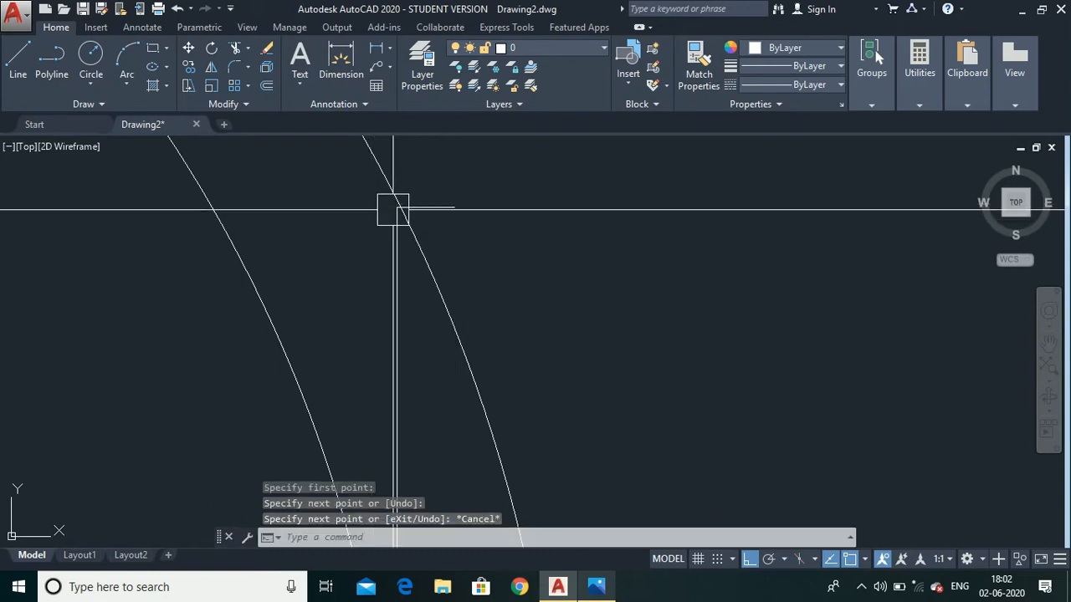
Draw a horizontal line about 8 units leftward from the short line's intersection with the 56-radius circle, past the 50-radius circle
{"action": "scroll", "coordinate": [393, 209], "scroll_direction": "up", "scroll_amount": 2}
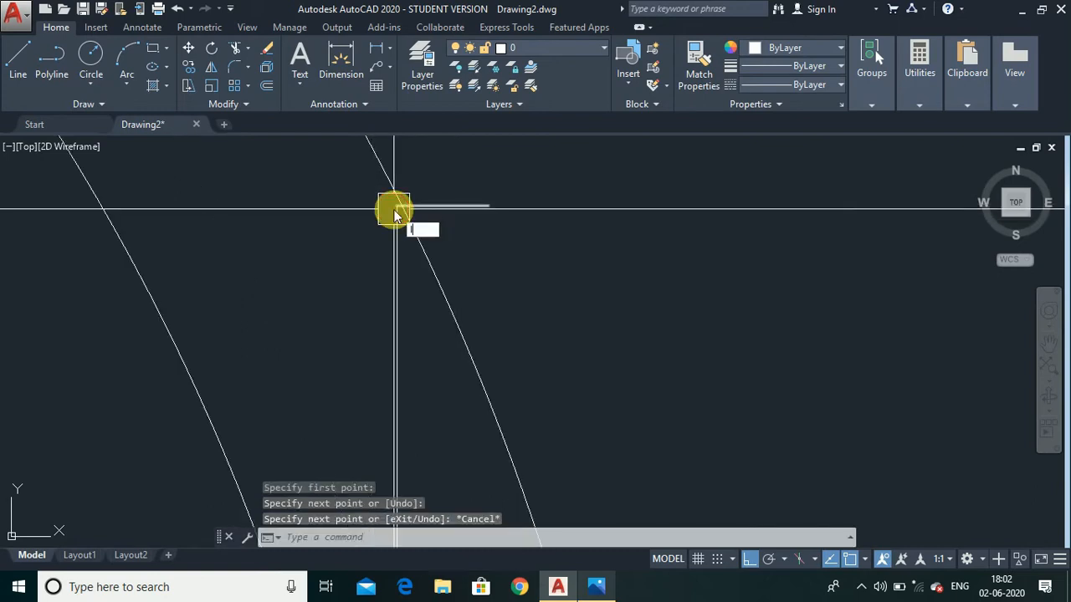
{"action": "key", "text": "Return"}
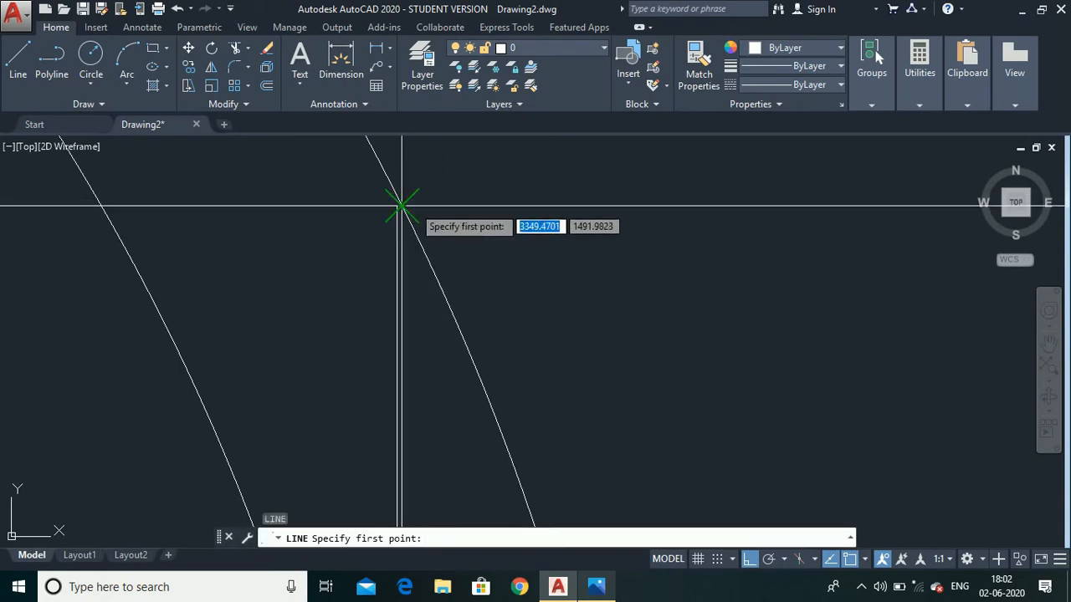
{"action": "left_click", "coordinate": [412, 205]}
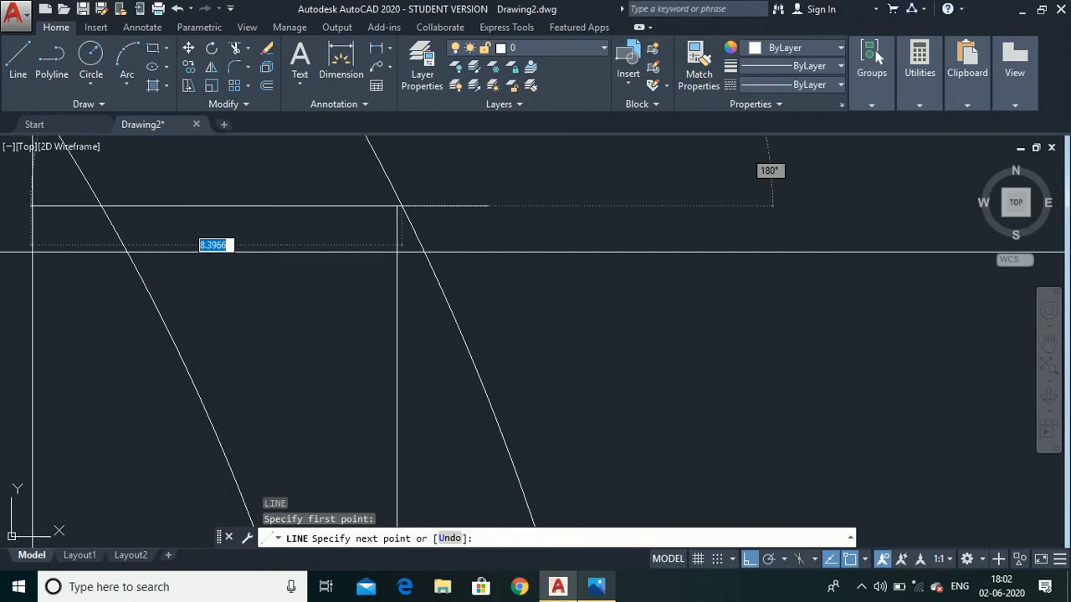
{"action": "left_click", "coordinate": [52, 244]}
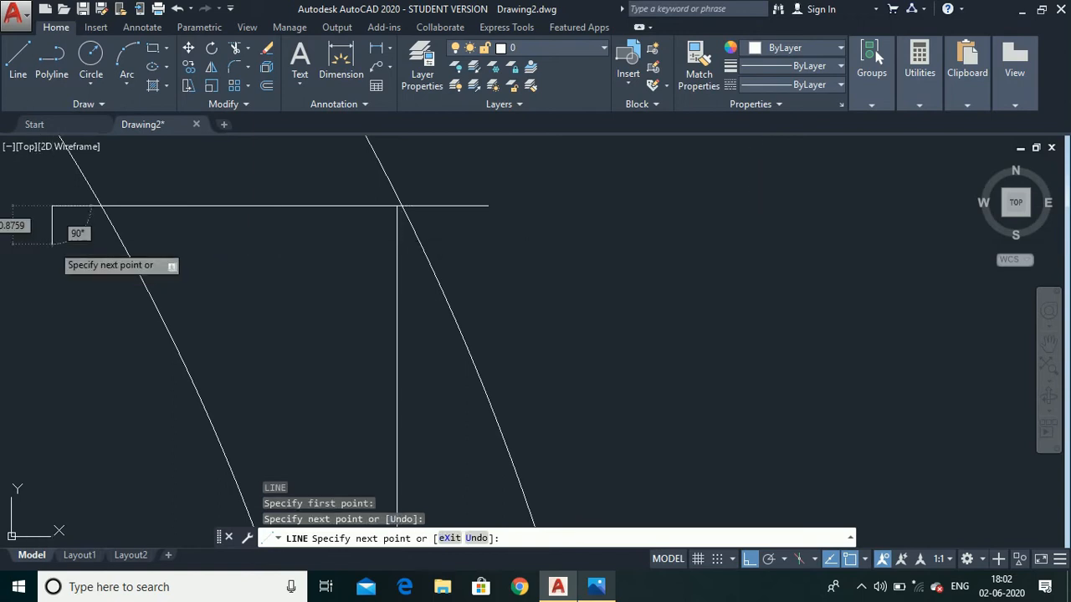
Erase the 25-unit vertical construction line and the short horizontal line extending beyond the 56-radius circle
{"action": "key", "text": "Escape"}
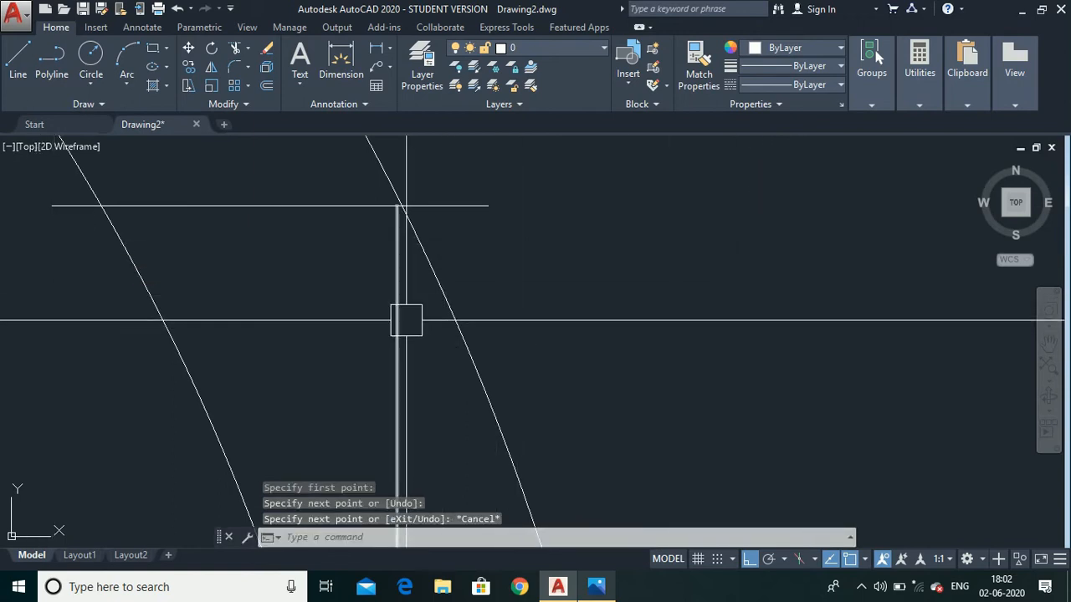
{"action": "left_click", "coordinate": [403, 317]}
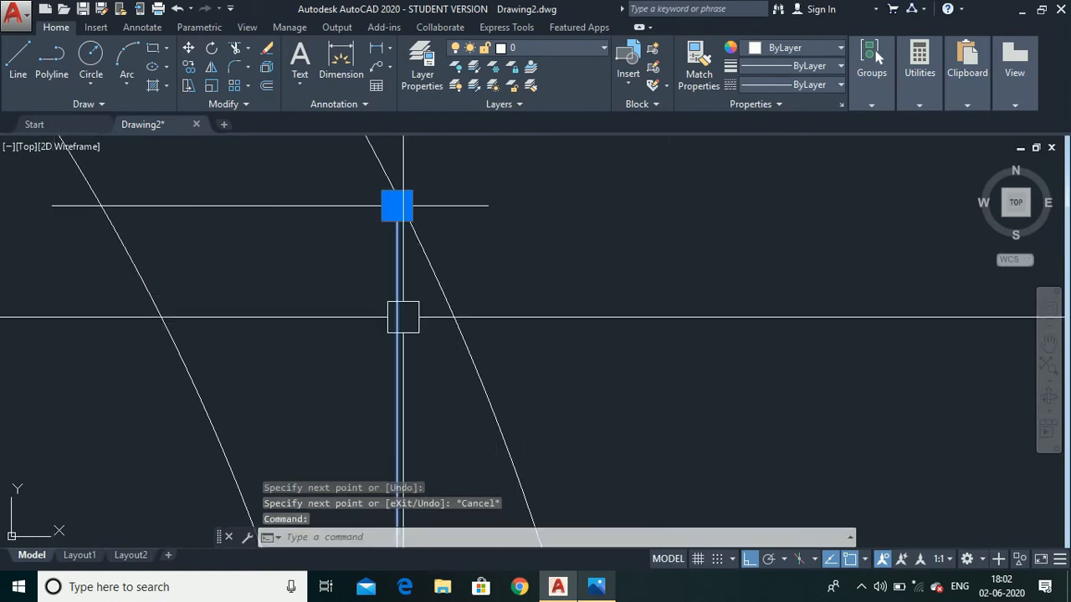
{"action": "left_click", "coordinate": [488, 205]}
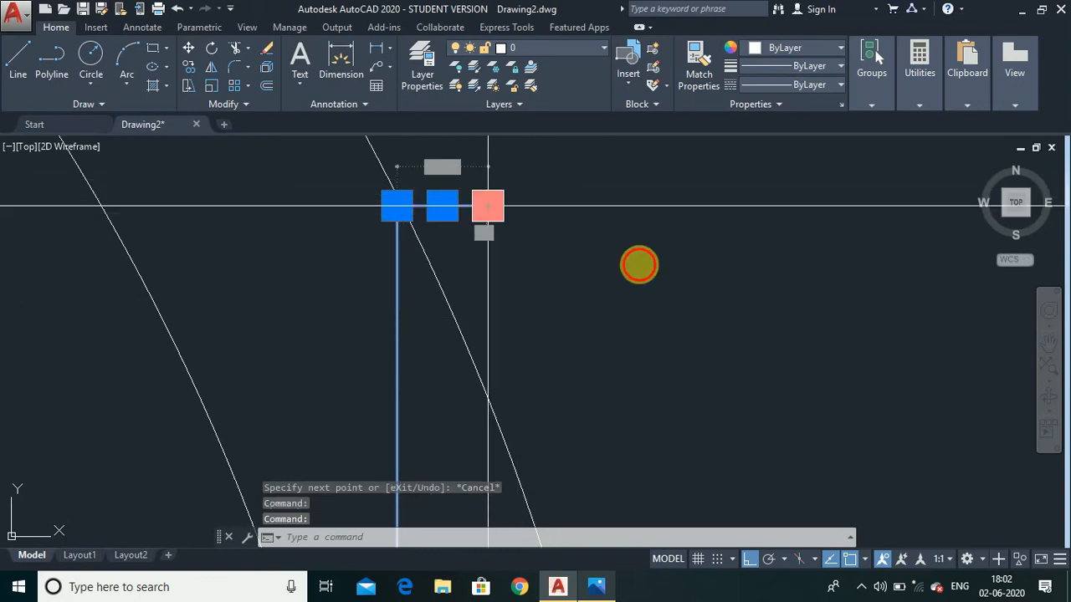
{"action": "mouse_move", "coordinate": [487, 206]}
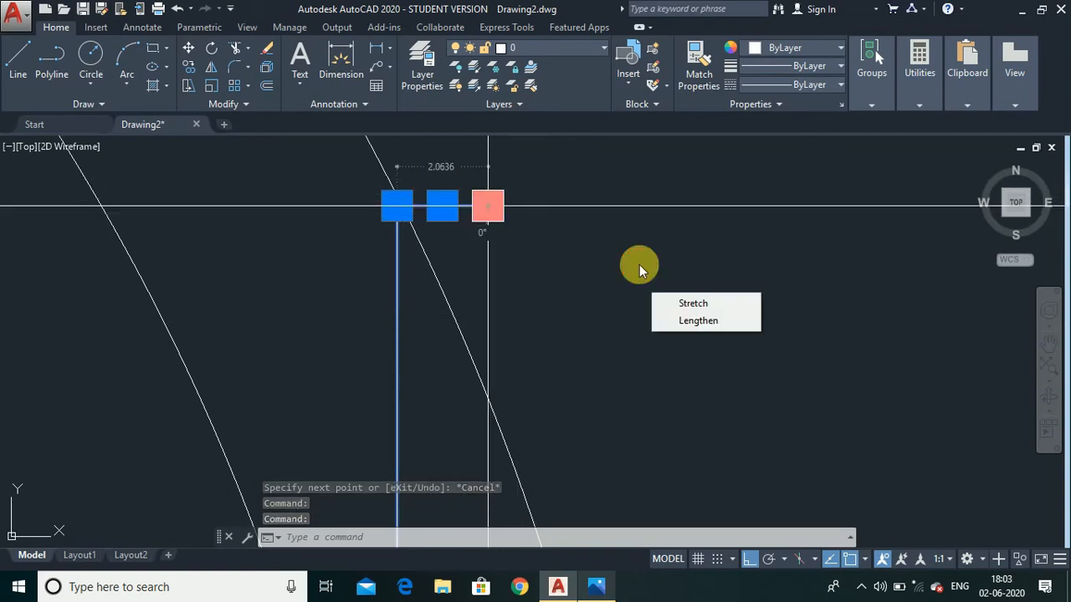
{"action": "left_click", "coordinate": [664, 282]}
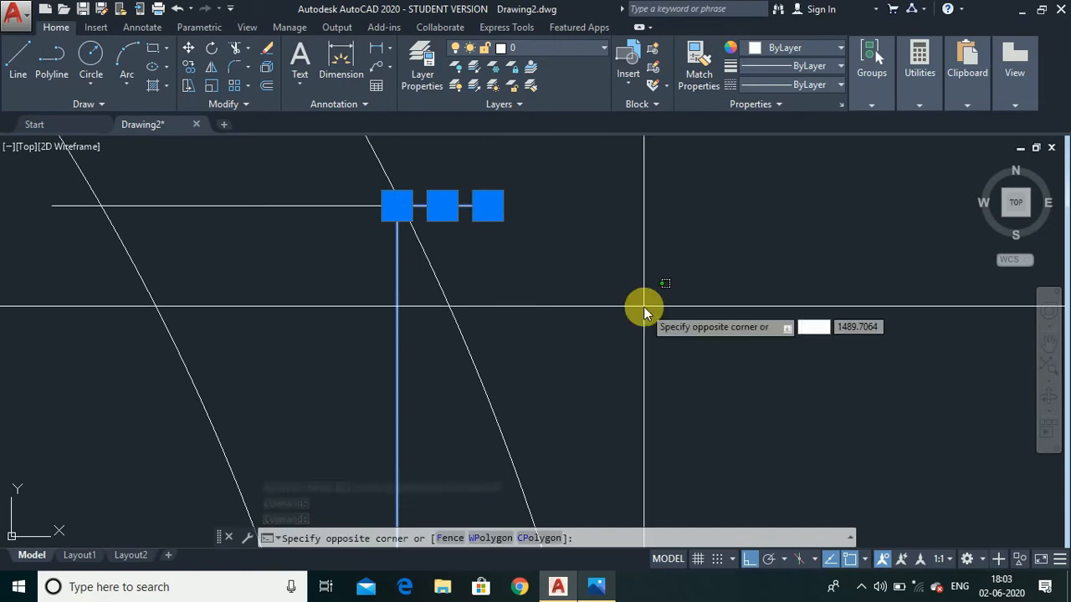
{"action": "key", "text": "Escape"}
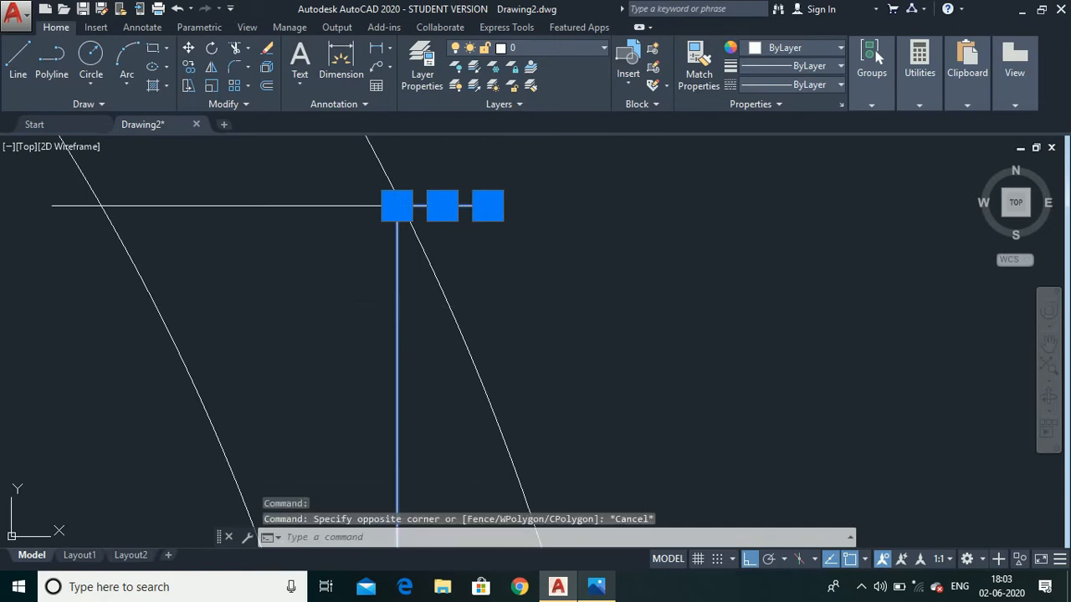
{"action": "key", "text": "Delete"}
Trim the remaining horizontal line's overhang inside the 50-radius circle so it spans only between the two hub circles
{"action": "scroll", "coordinate": [640, 242], "scroll_direction": "down", "scroll_amount": 2}
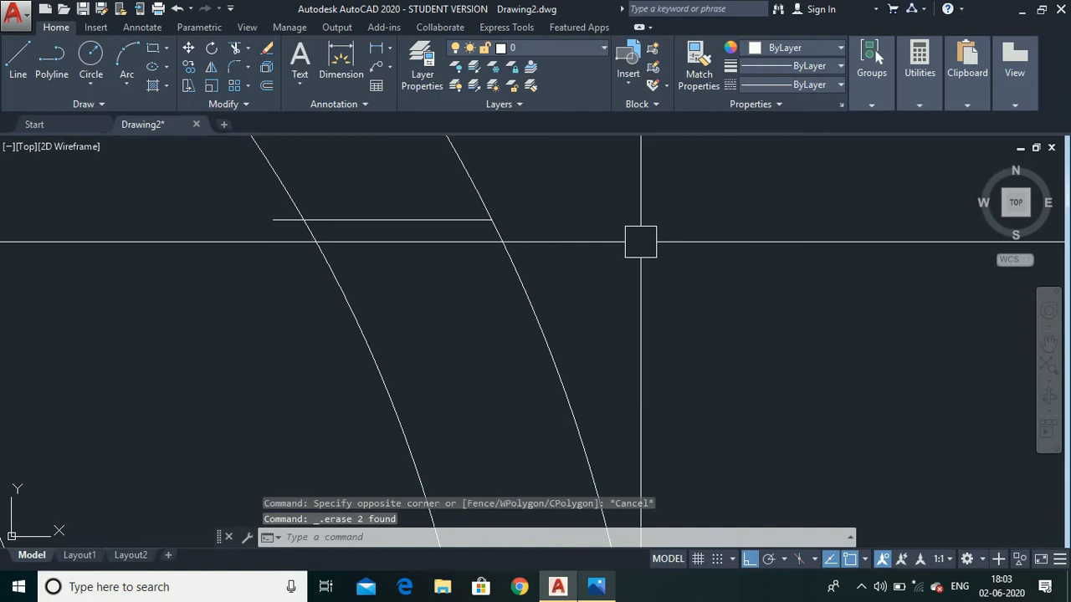
{"action": "type", "text": "tr"}
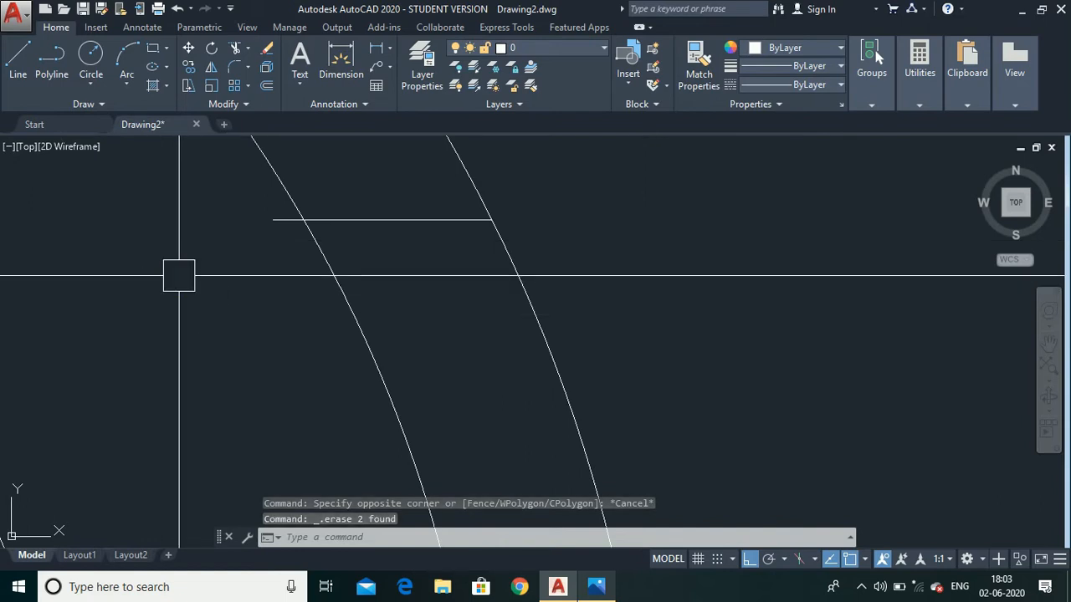
{"action": "type", "text": "ttr"}
{"action": "key", "text": "Return"}
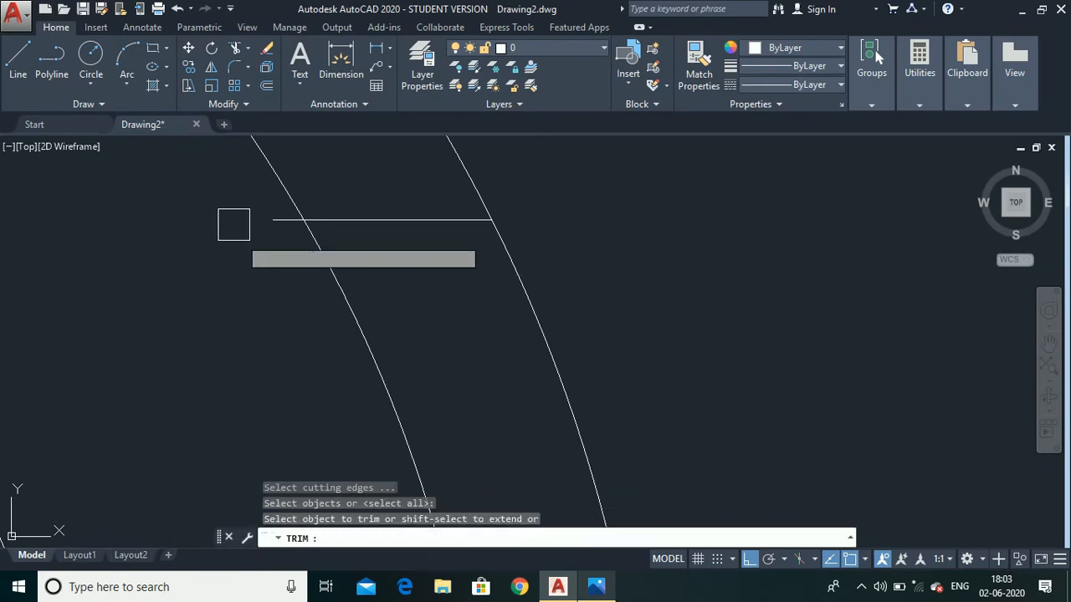
{"action": "left_click", "coordinate": [269, 221]}
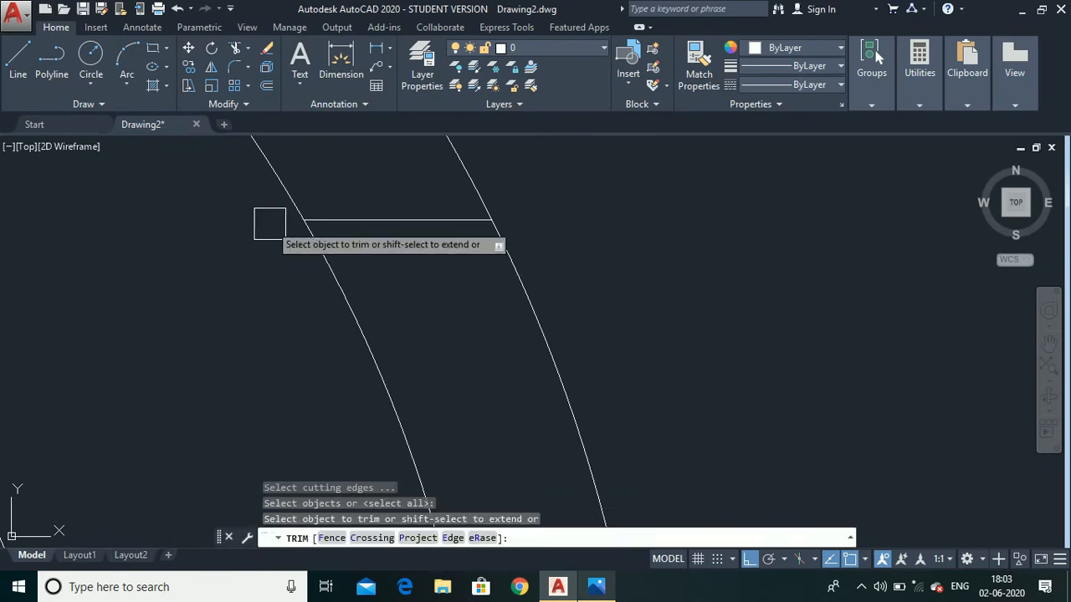
{"action": "scroll", "coordinate": [509, 191], "scroll_direction": "down", "scroll_amount": 6}
{"action": "left_click", "coordinate": [589, 334]}
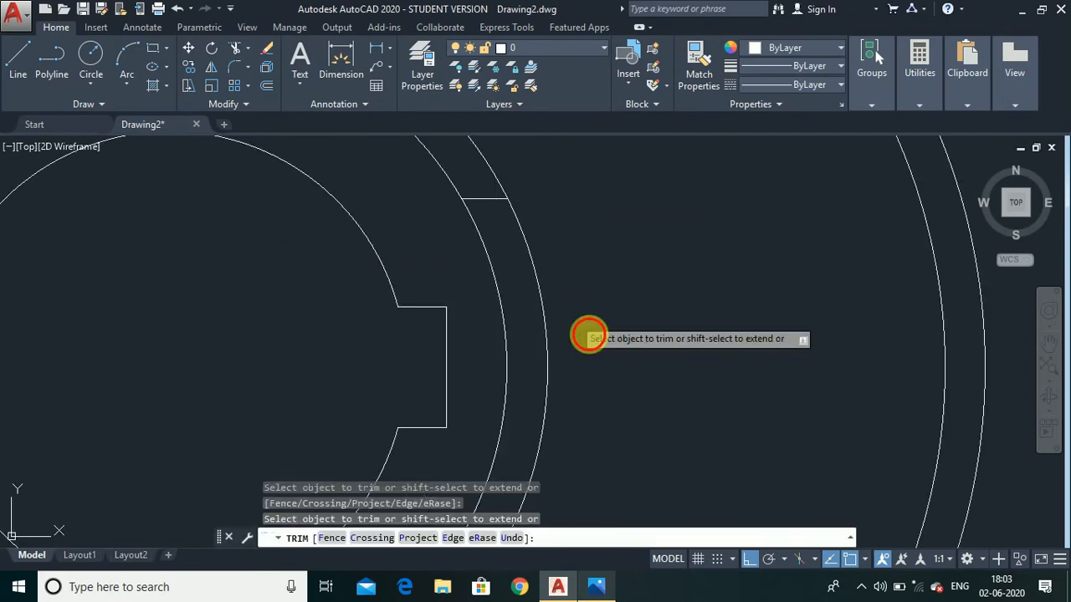
{"action": "key", "text": "Escape"}
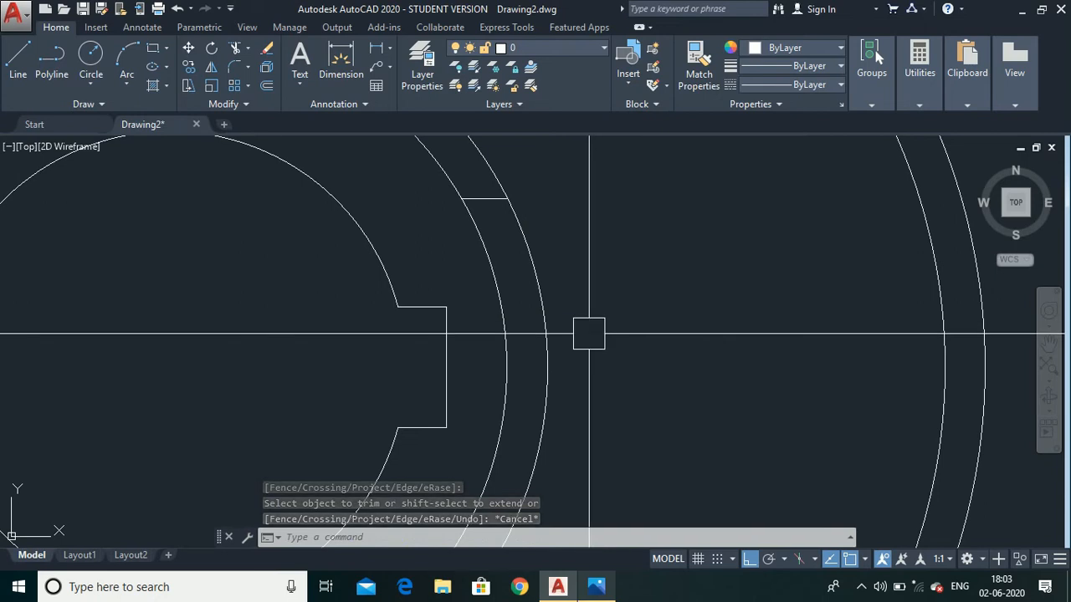
Mirror the short horizontal line about the horizontal axis through the midpoint of the keyway's vertical edge, keeping the original
{"action": "type", "text": "mi"}
{"action": "key", "text": "Return"}
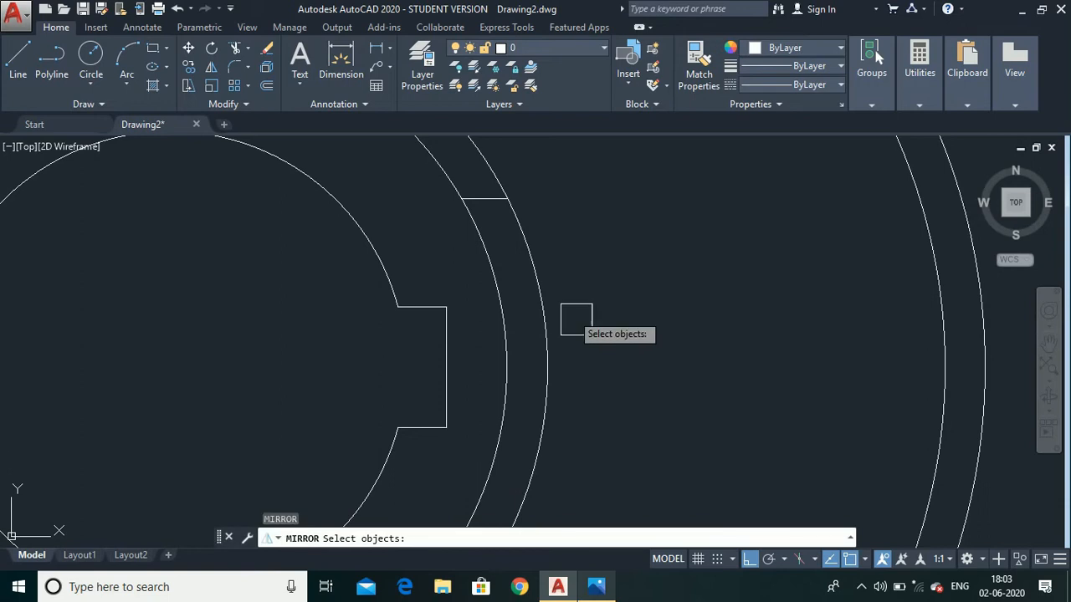
{"action": "left_click", "coordinate": [492, 209]}
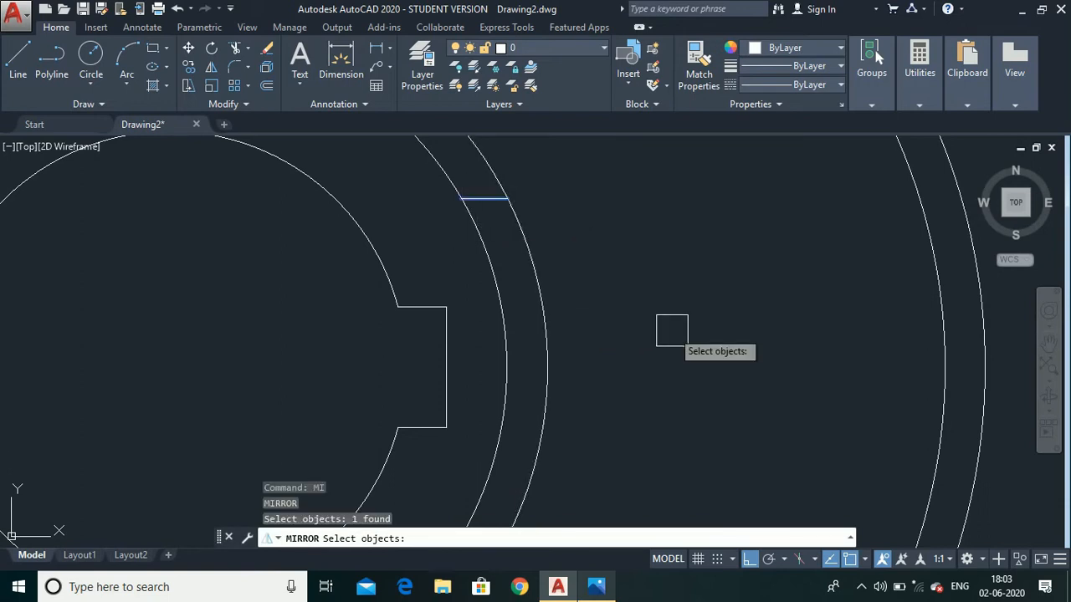
{"action": "key", "text": "Return"}
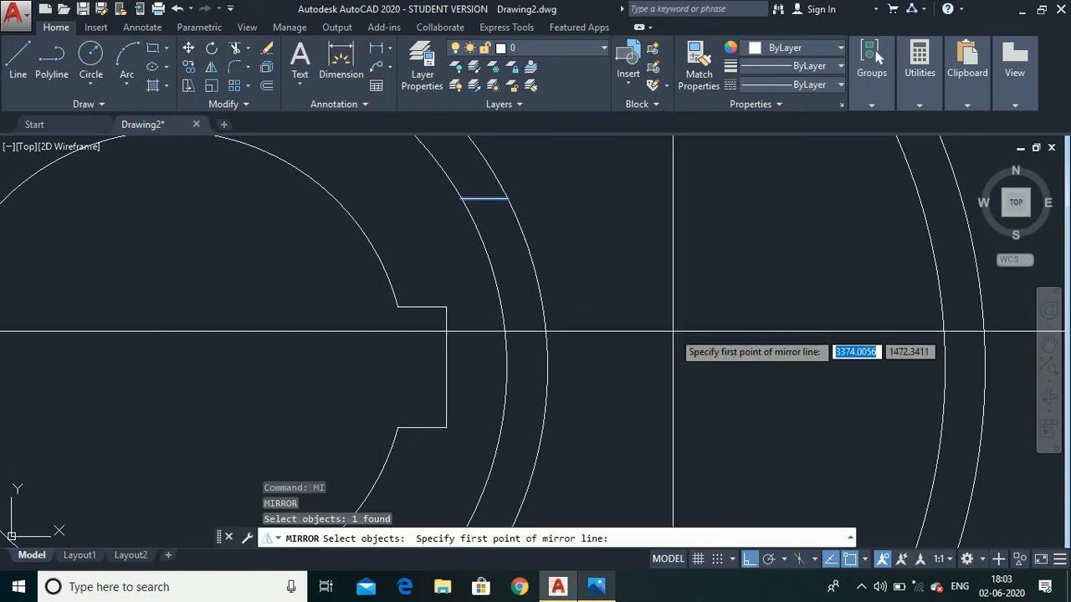
{"action": "left_click", "coordinate": [446, 367]}
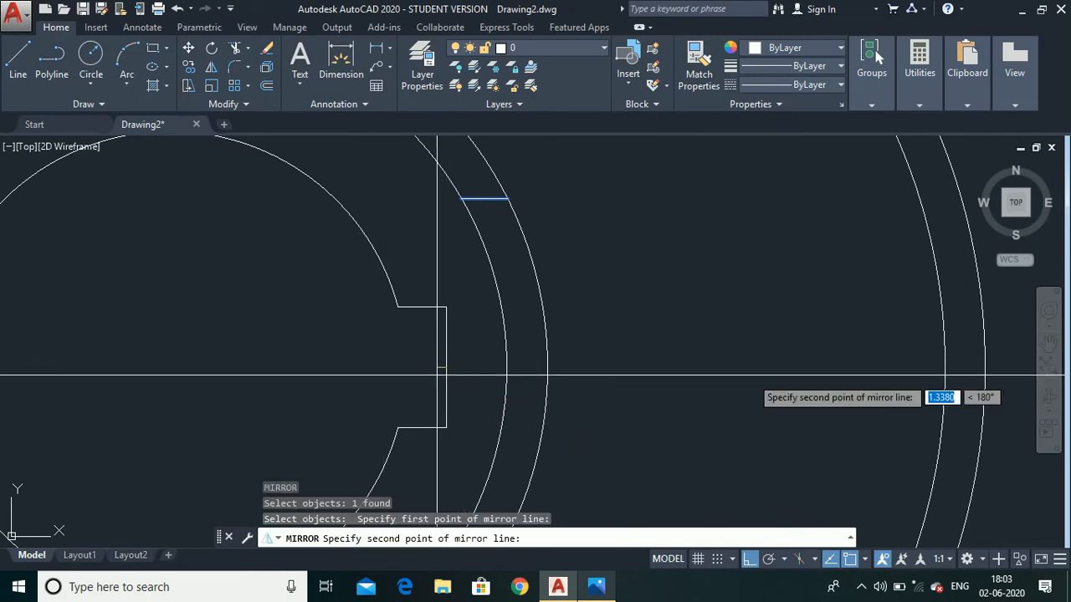
{"action": "left_click", "coordinate": [841, 366]}
{"action": "key", "text": "Return"}
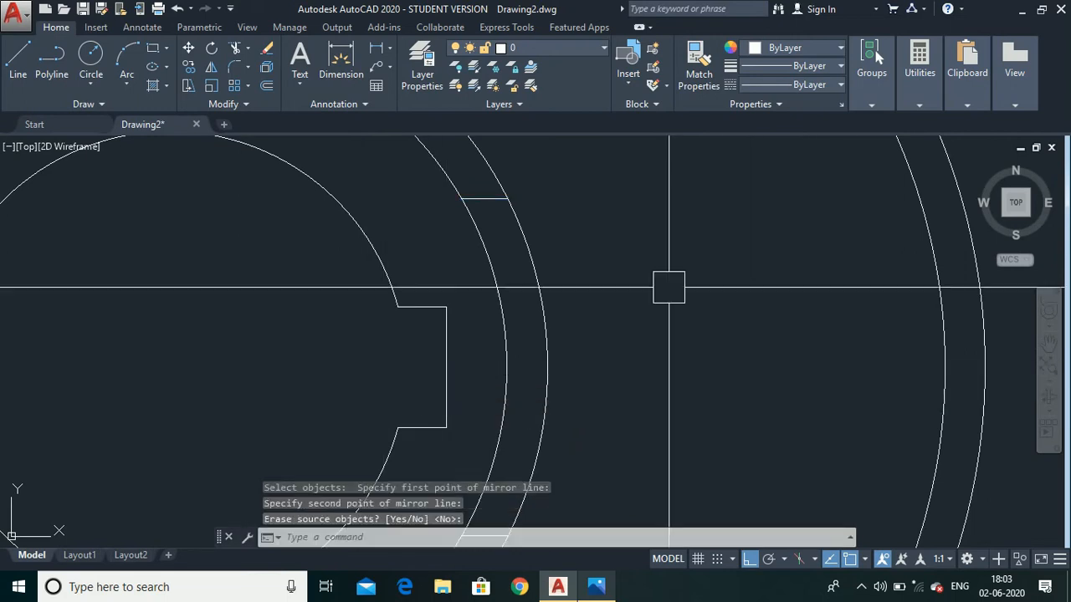
Trim the 56-radius circle outside the two short lines and the 50-radius arc between them to form the hub step
{"action": "scroll", "coordinate": [724, 302], "scroll_direction": "down", "scroll_amount": 3}
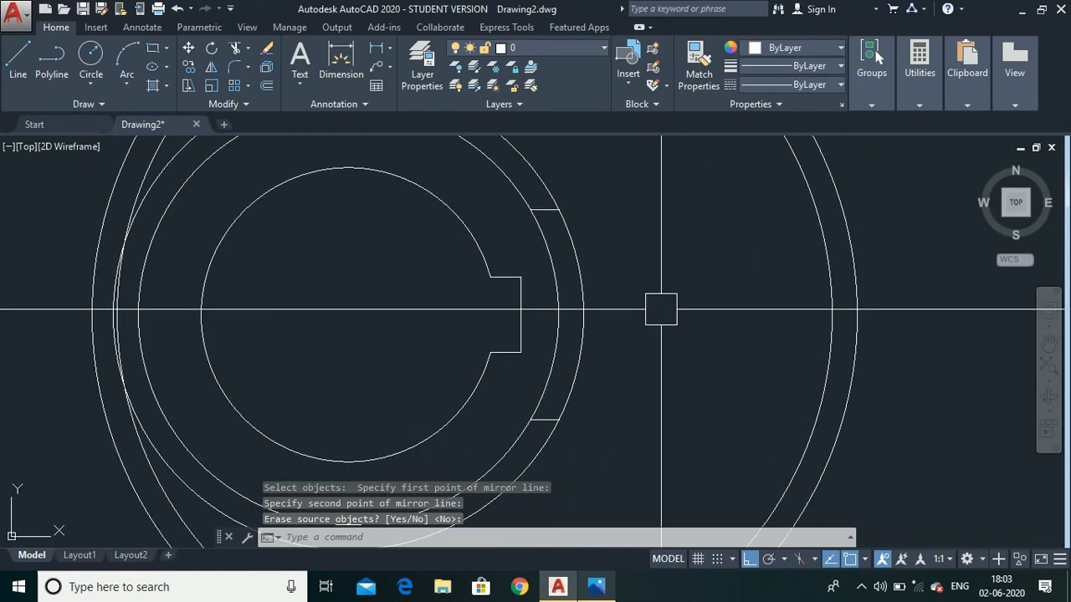
{"action": "type", "text": "tr"}
{"action": "key", "text": "Return"}
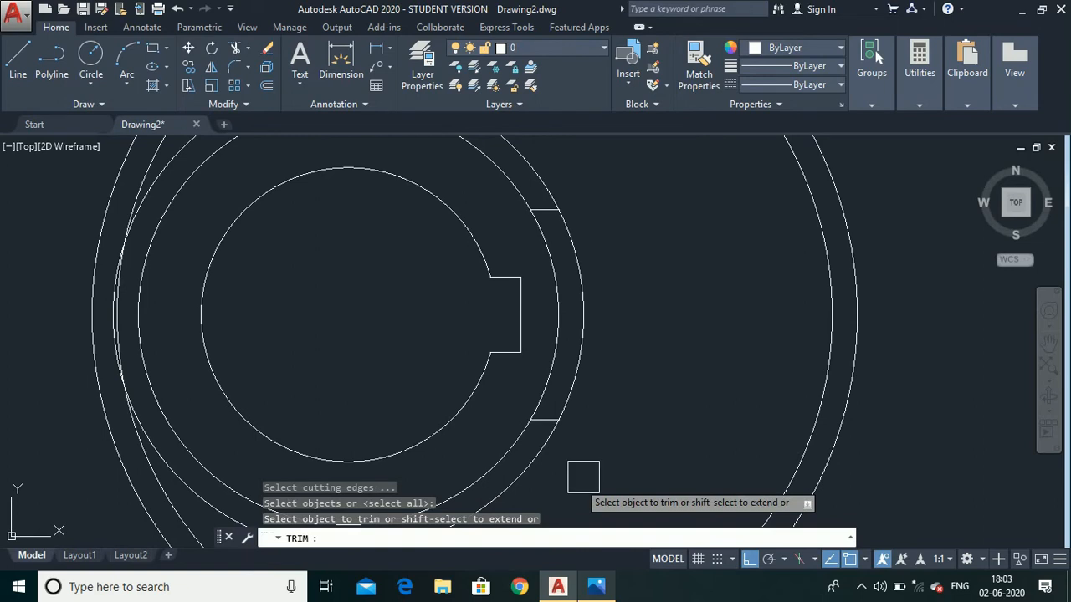
{"action": "left_click", "coordinate": [542, 452]}
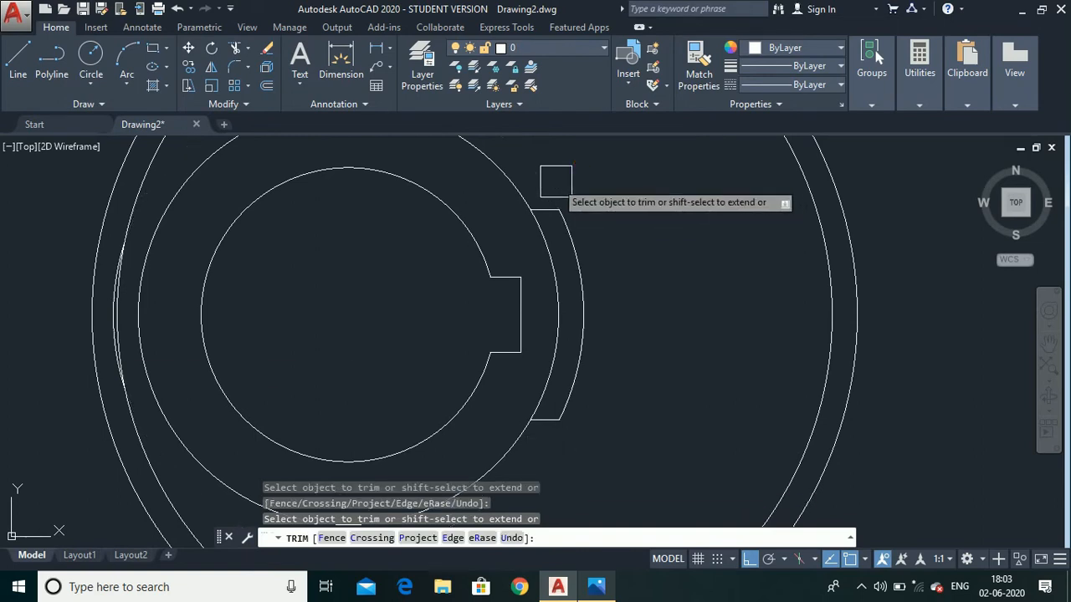
{"action": "scroll", "coordinate": [114, 312], "scroll_direction": "up", "scroll_amount": 3}
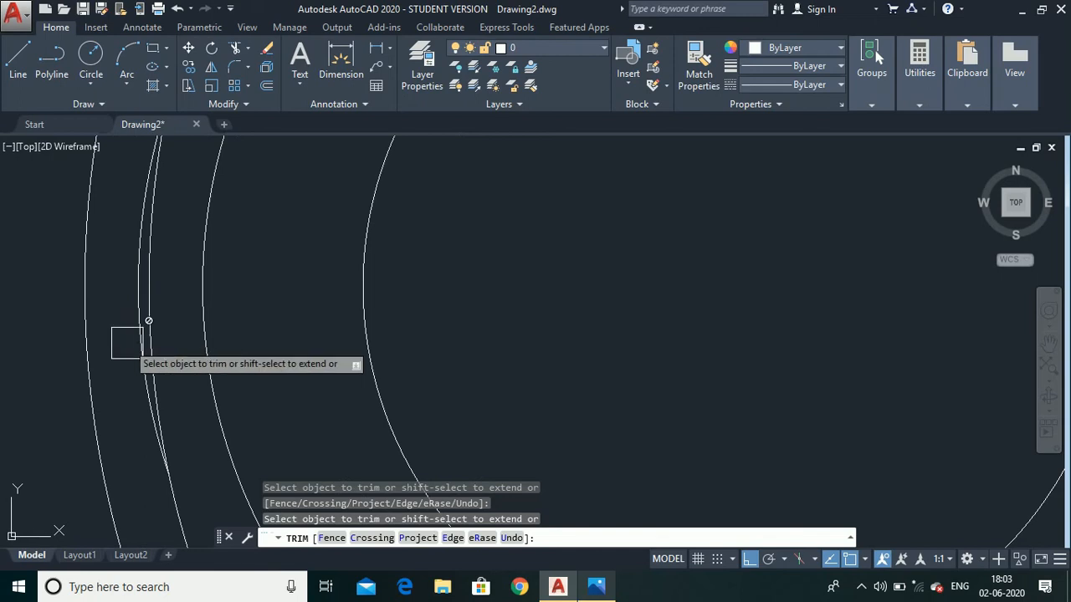
{"action": "scroll", "coordinate": [134, 313], "scroll_direction": "down", "scroll_amount": 3}
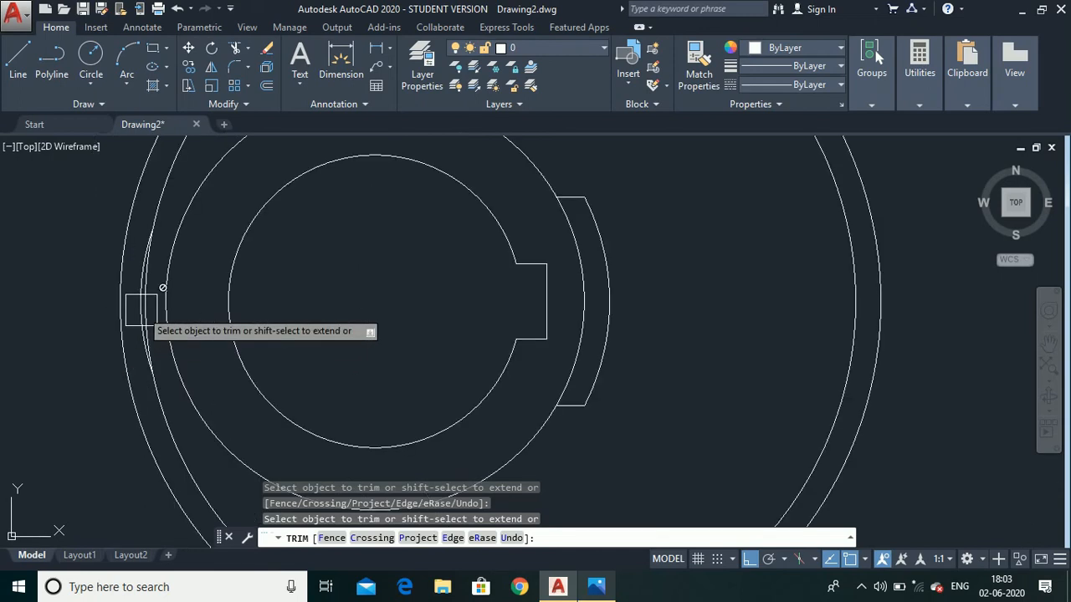
{"action": "scroll", "coordinate": [576, 248], "scroll_direction": "up", "scroll_amount": 2}
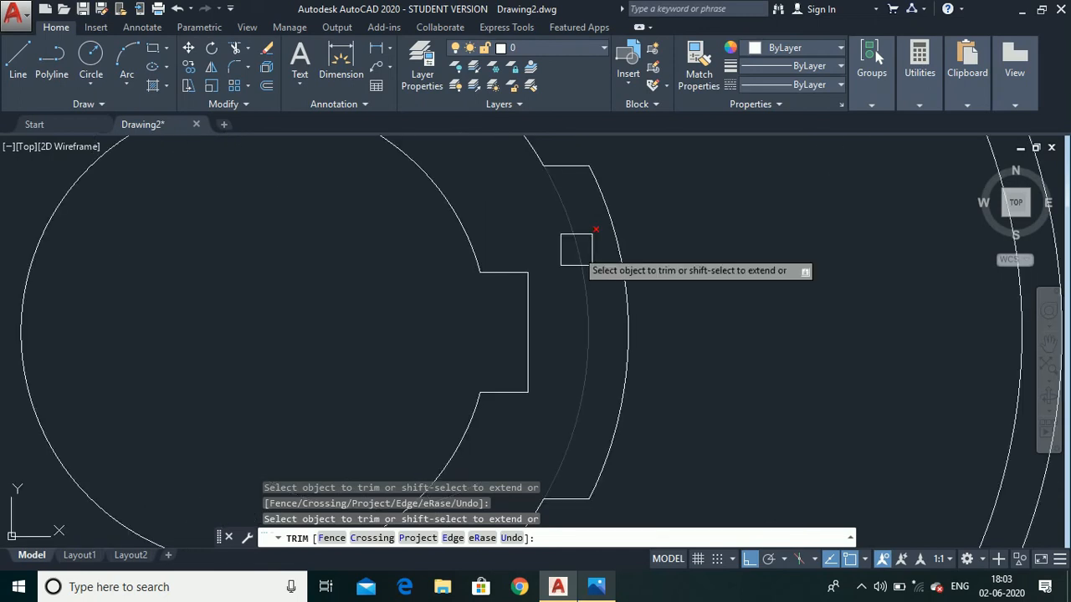
{"action": "left_click", "coordinate": [576, 249]}
{"action": "scroll", "coordinate": [768, 332], "scroll_direction": "down", "scroll_amount": 2}
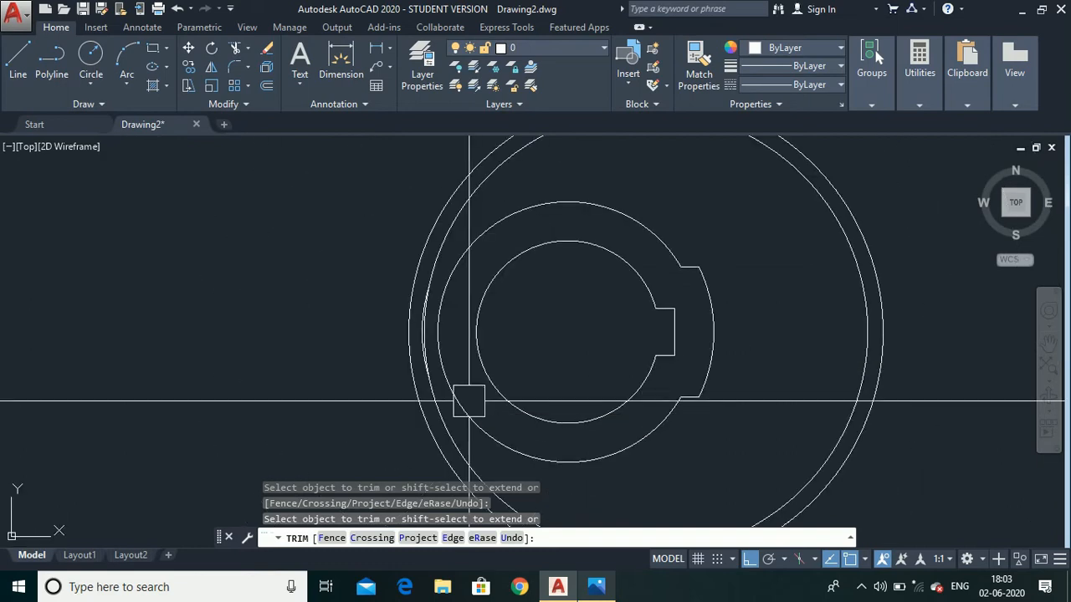
{"action": "key", "text": "Escape"}
Erase the leftover 56-radius arc beside the inner rim circle, on the side opposite the keyway
{"action": "scroll", "coordinate": [430, 331], "scroll_direction": "up", "scroll_amount": 5}
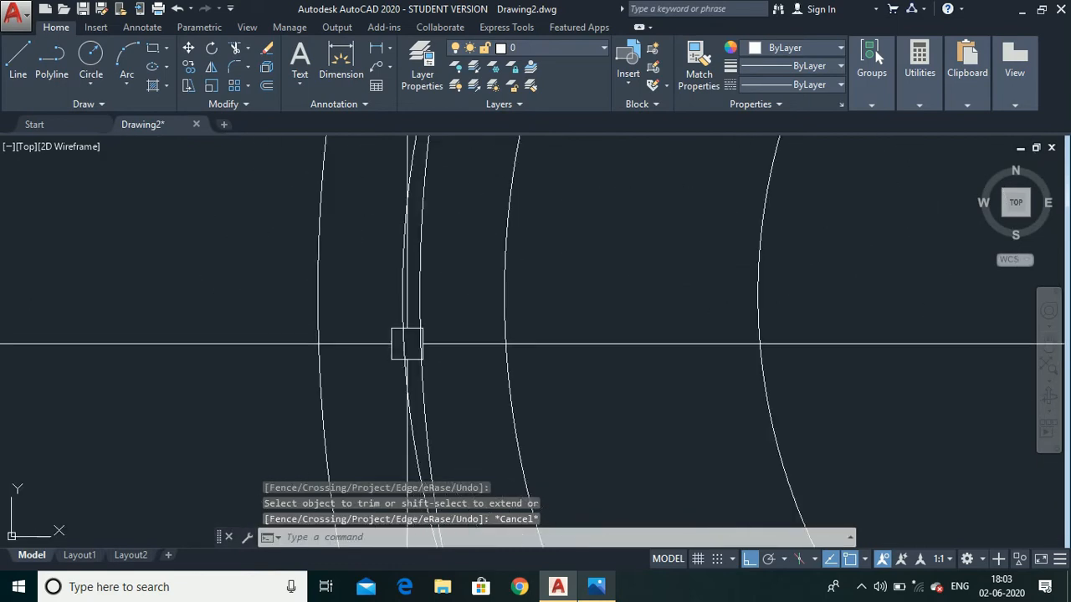
{"action": "left_click", "coordinate": [405, 343]}
{"action": "key", "text": "Delete"}
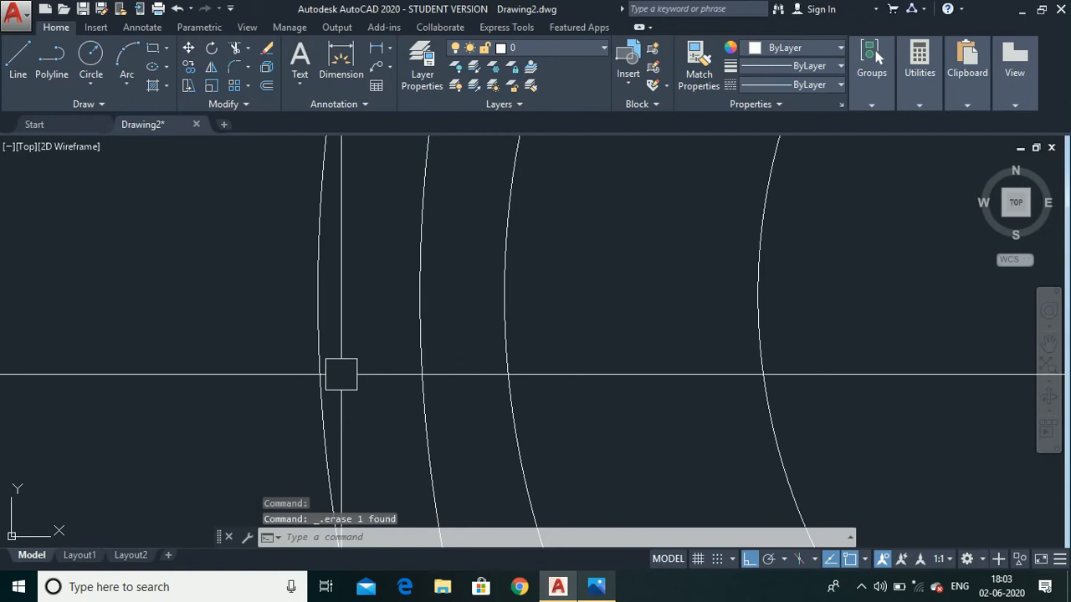
{"action": "scroll", "coordinate": [246, 292], "scroll_direction": "down", "scroll_amount": 5}
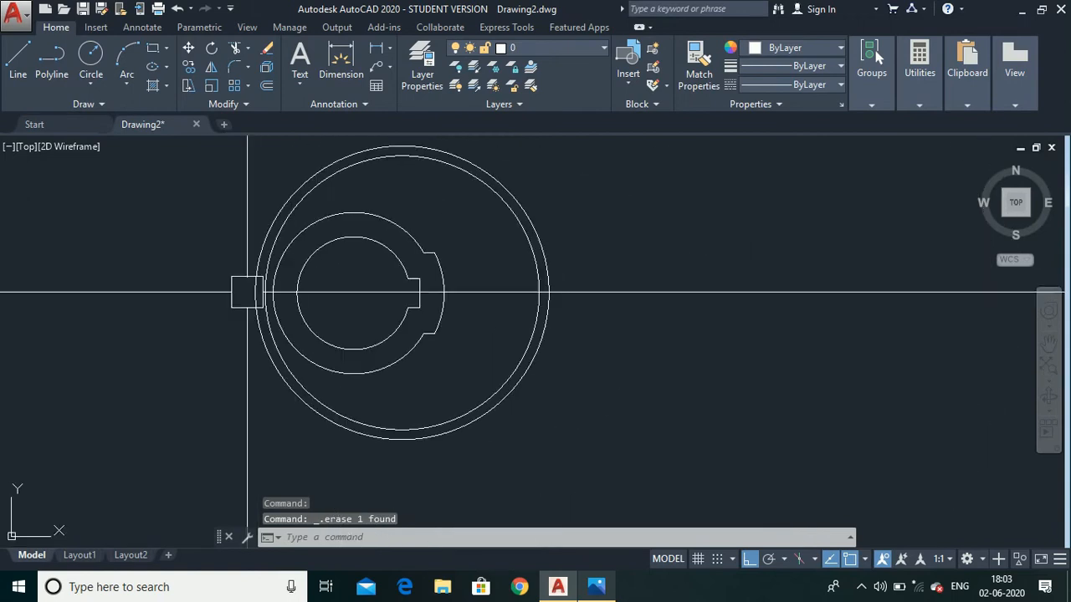
Check the 3-2d.png reference in Photos, and in AutoCAD offset the inner rim circle 15 units inward
{"action": "scroll", "coordinate": [431, 197], "scroll_direction": "up", "scroll_amount": 2}
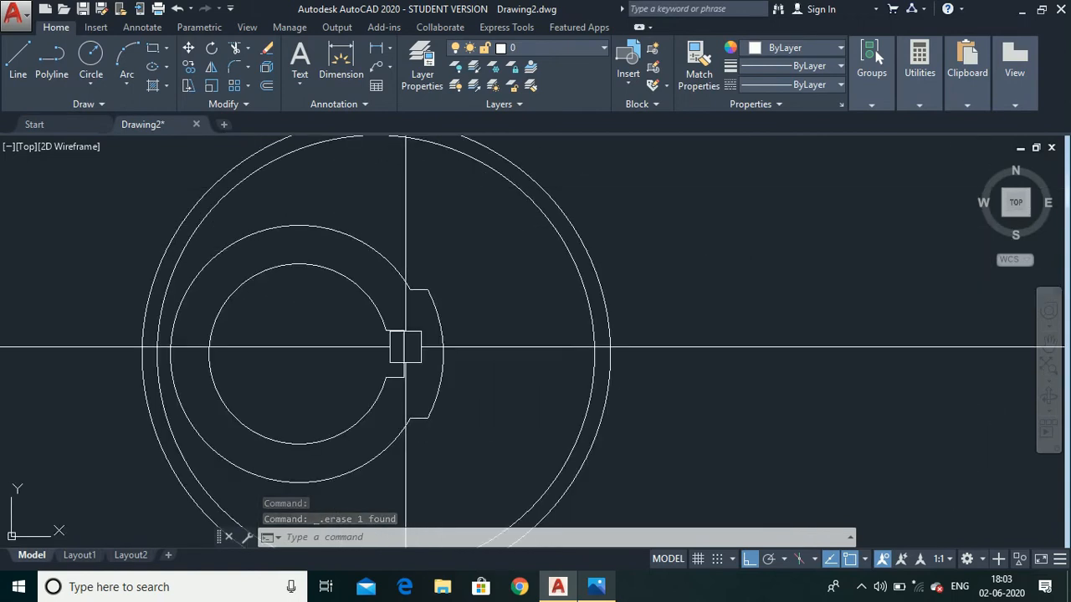
{"action": "left_click", "coordinate": [595, 586]}
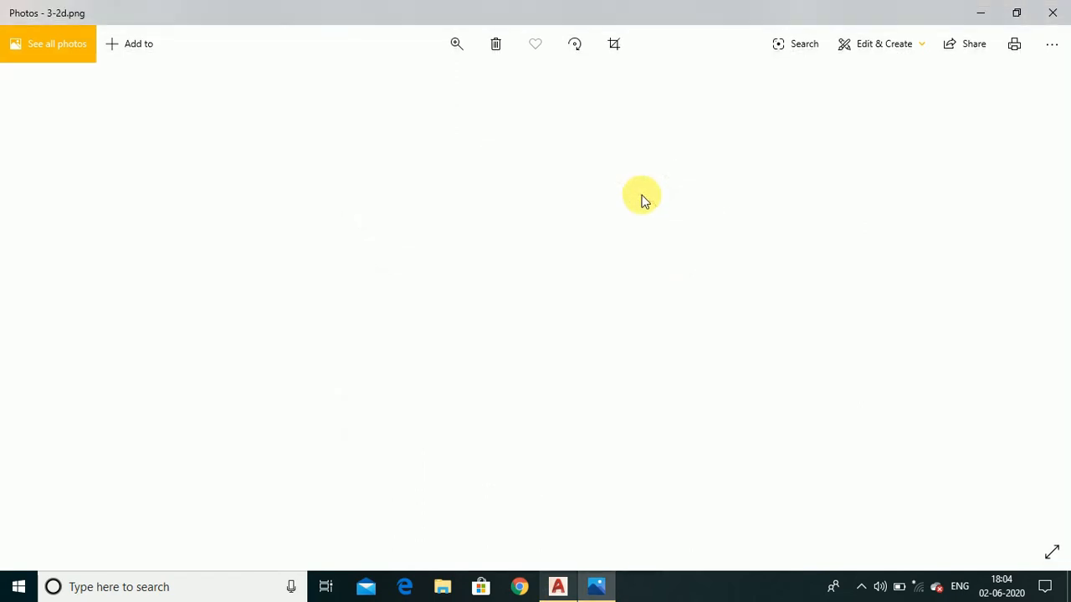
{"action": "left_click", "coordinate": [552, 588]}
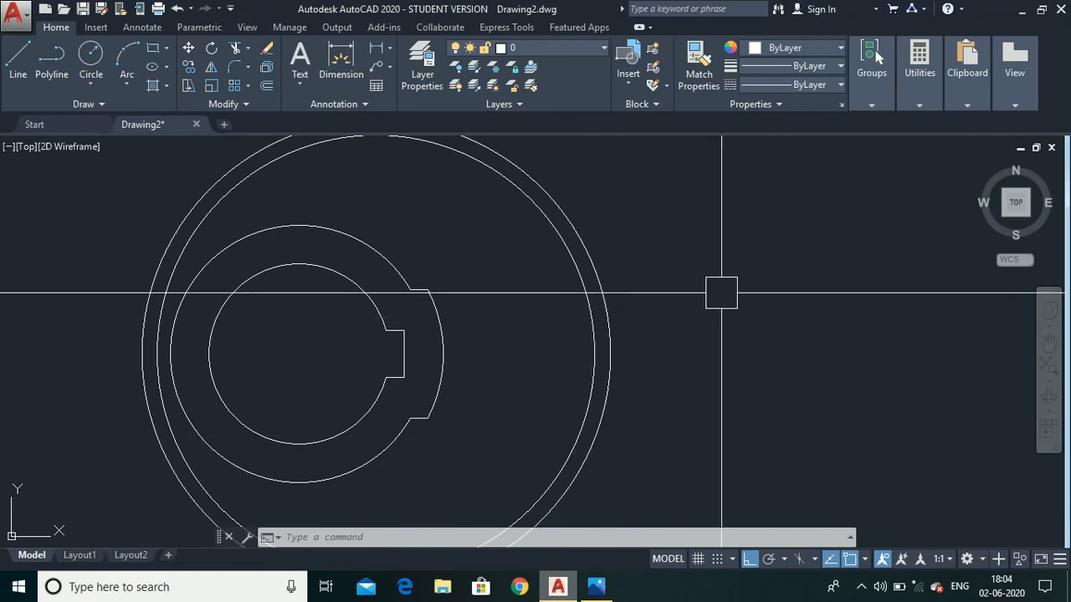
{"action": "type", "text": "of"}
{"action": "key", "text": "Return"}
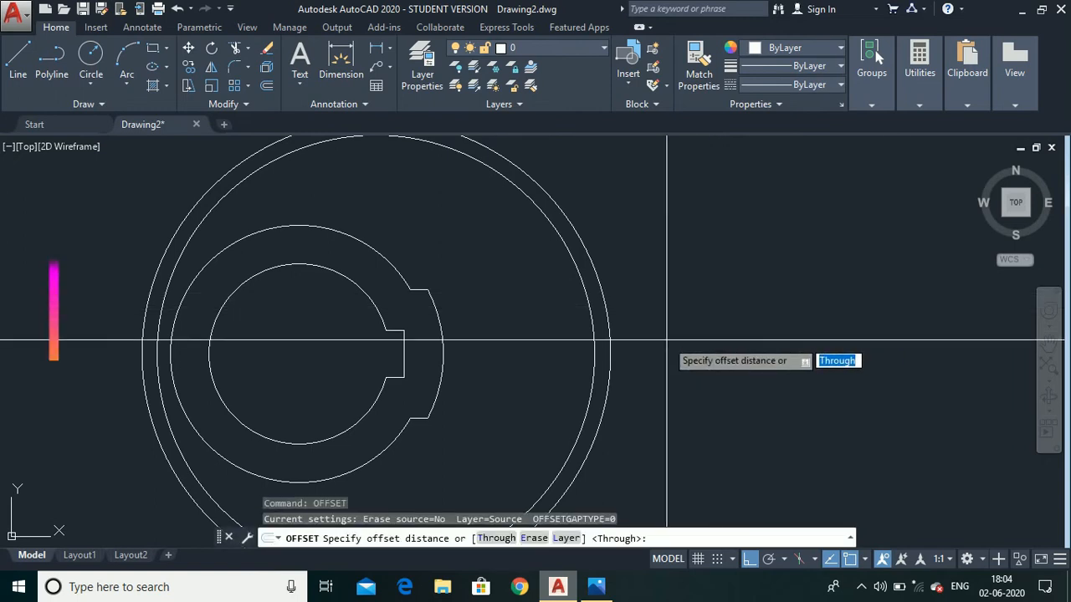
{"action": "type", "text": "1"}
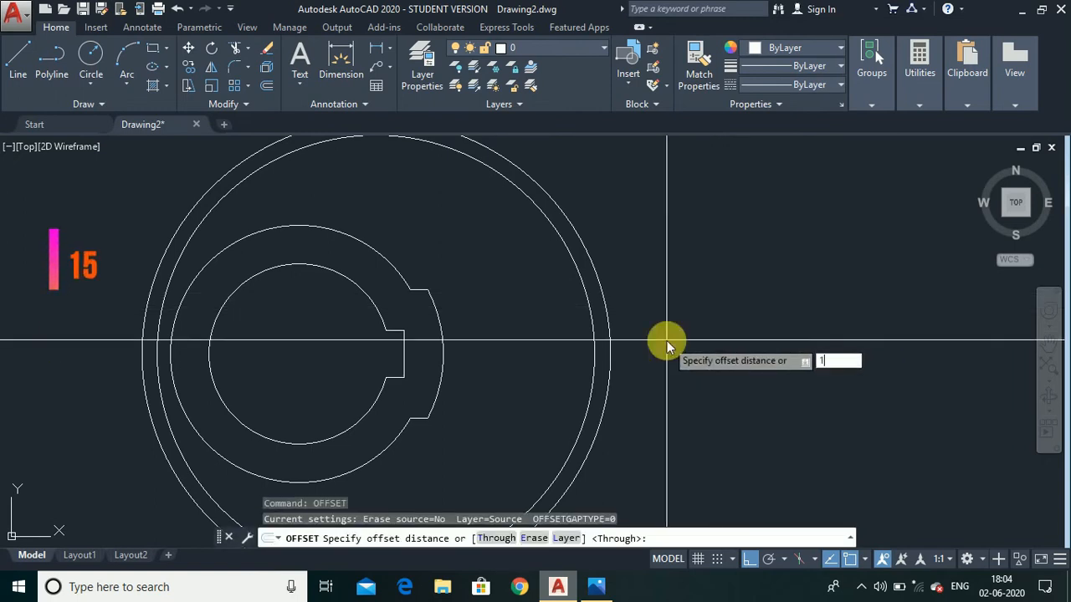
{"action": "type", "text": "5"}
{"action": "key", "text": "Return"}
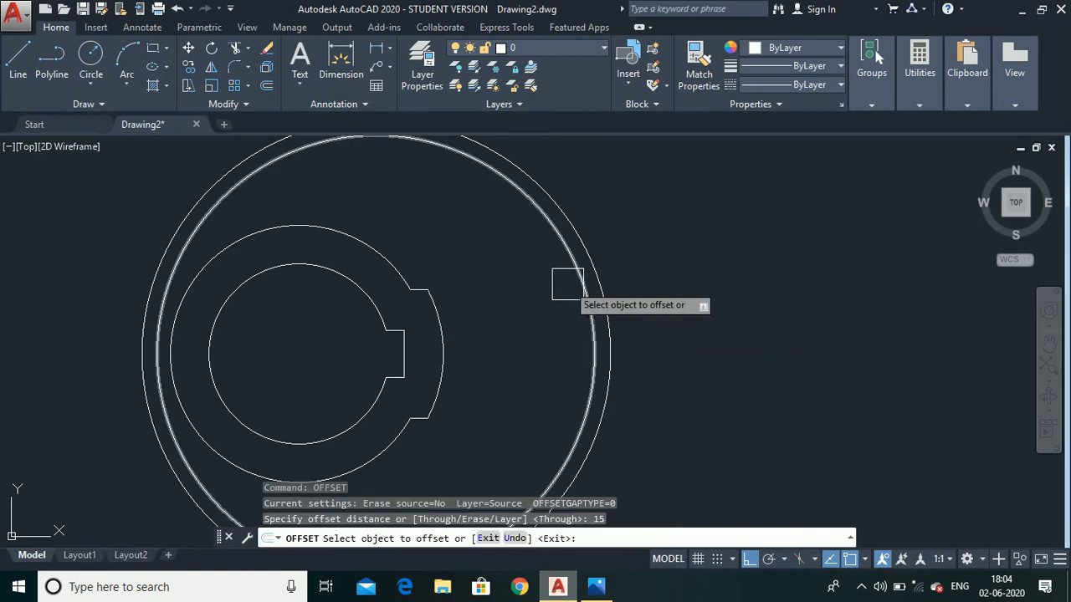
{"action": "left_click", "coordinate": [567, 284]}
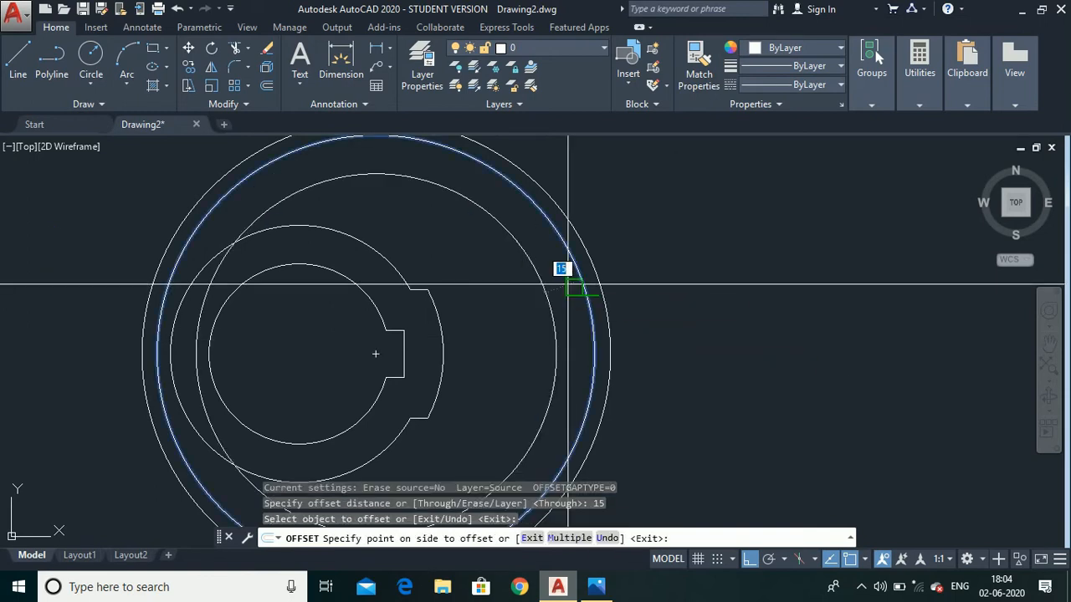
{"action": "left_click", "coordinate": [516, 337]}
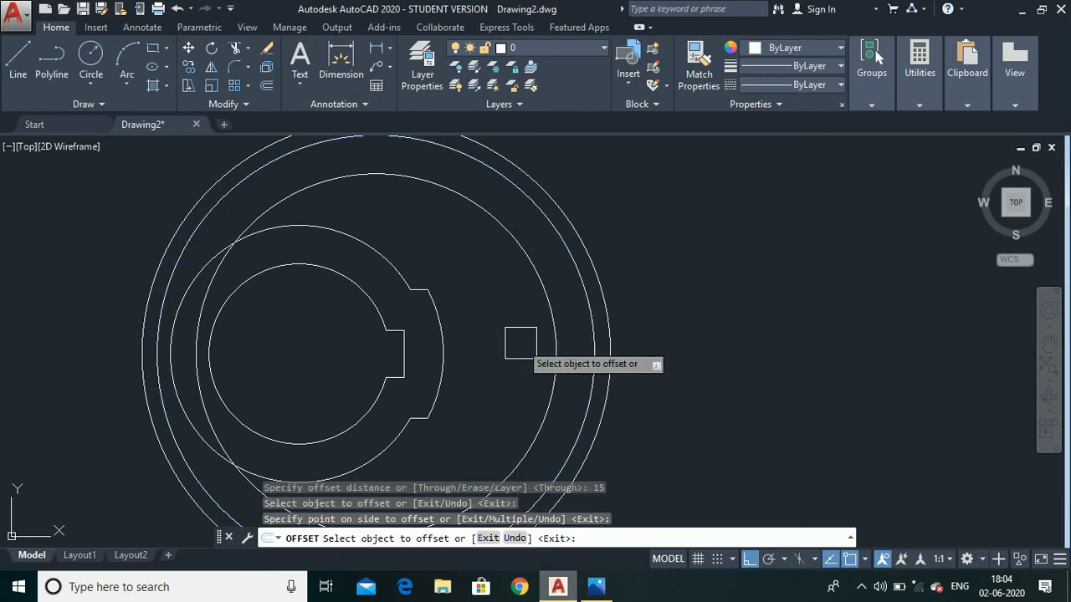
Check the 3-2d.png reference in Photos, and in AutoCAD offset the 50-radius hub arc 10 units outward
{"action": "scroll", "coordinate": [617, 260], "scroll_direction": "down", "scroll_amount": 2}
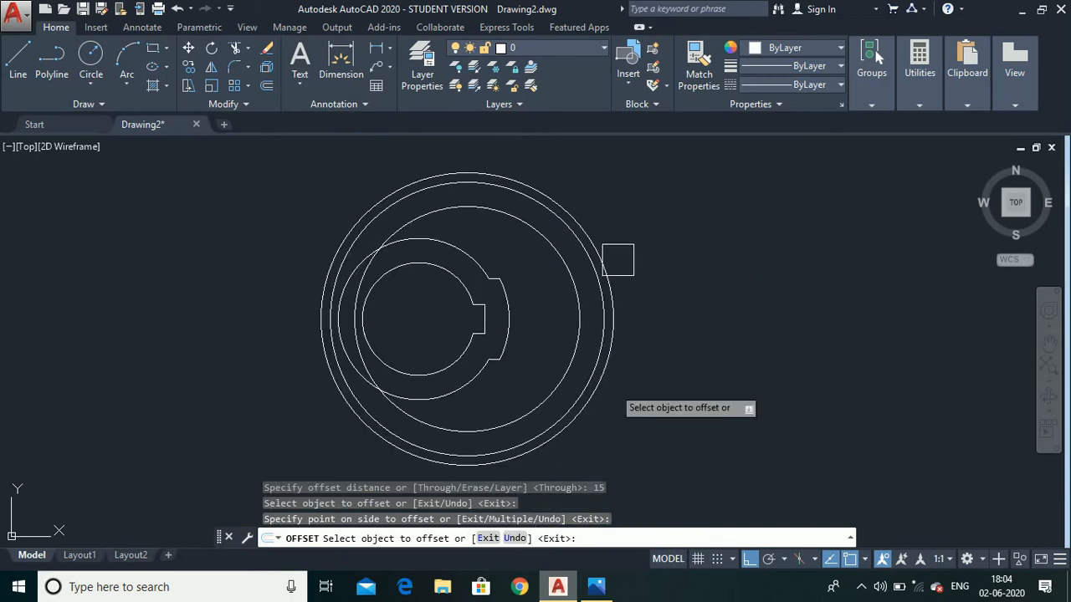
{"action": "left_click", "coordinate": [596, 586]}
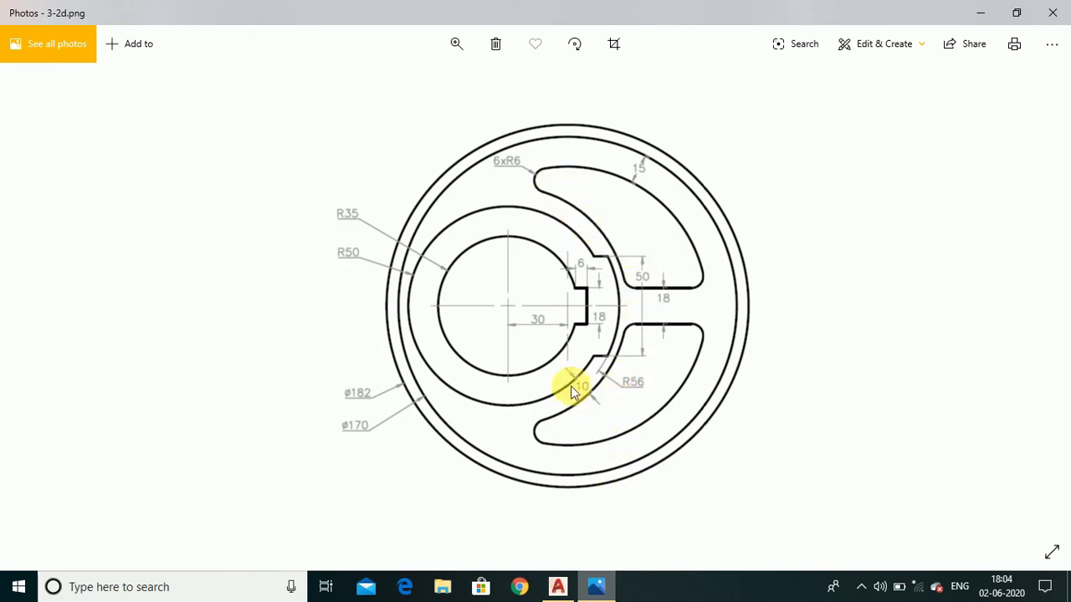
{"action": "left_click", "coordinate": [558, 586]}
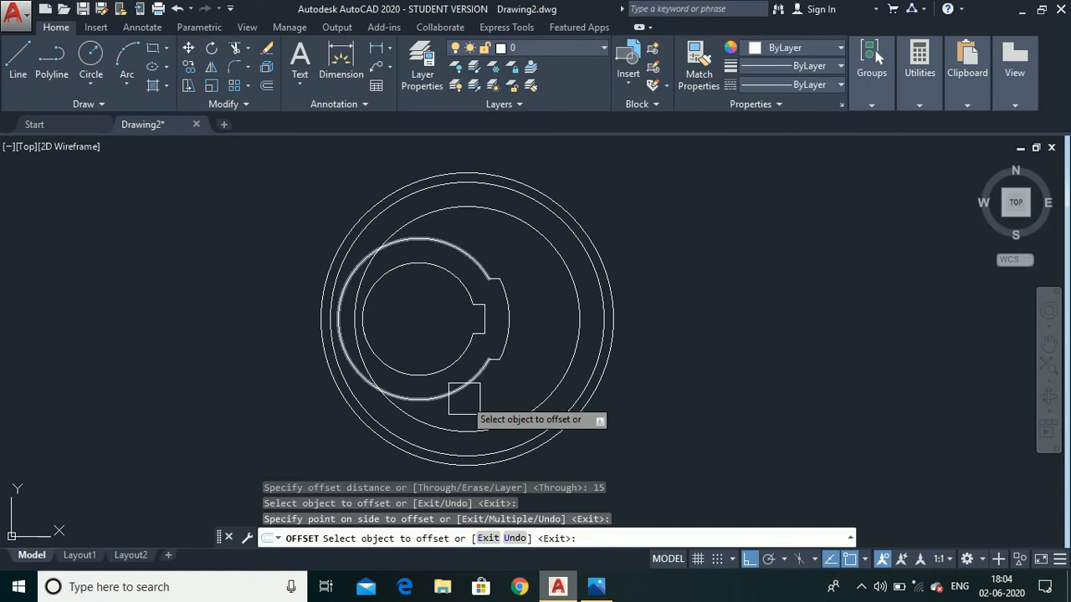
{"action": "key", "text": "Escape"}
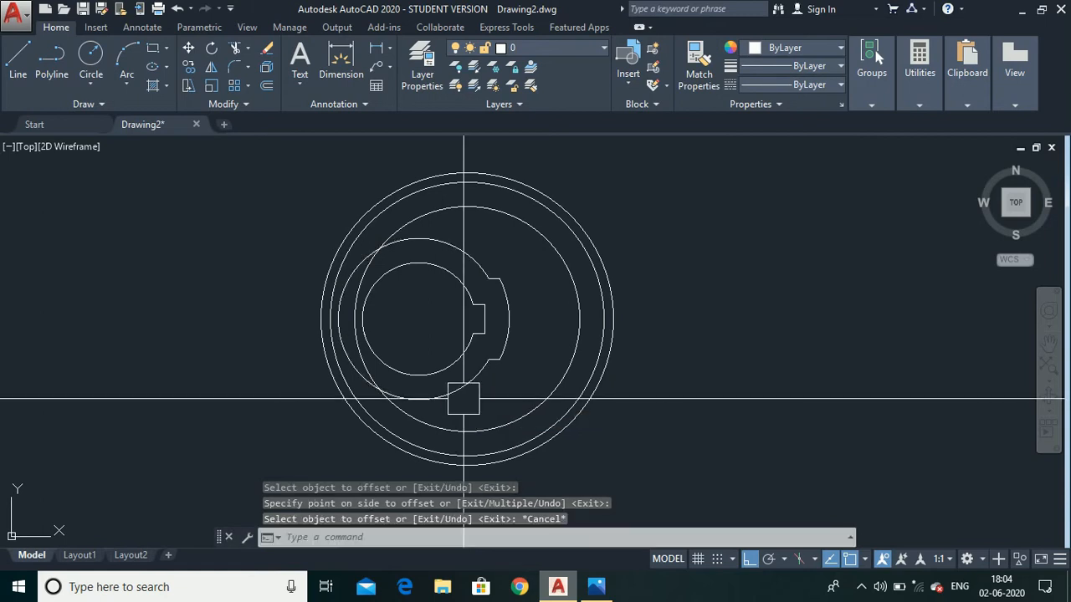
{"action": "key", "text": "Return"}
{"action": "key", "text": "Return"}
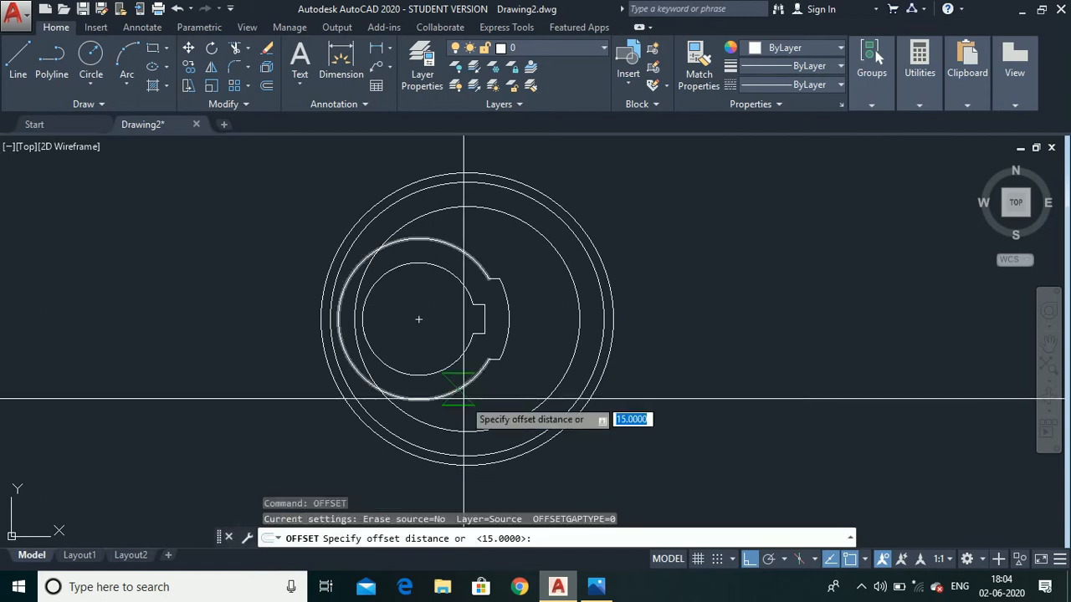
{"action": "type", "text": "10"}
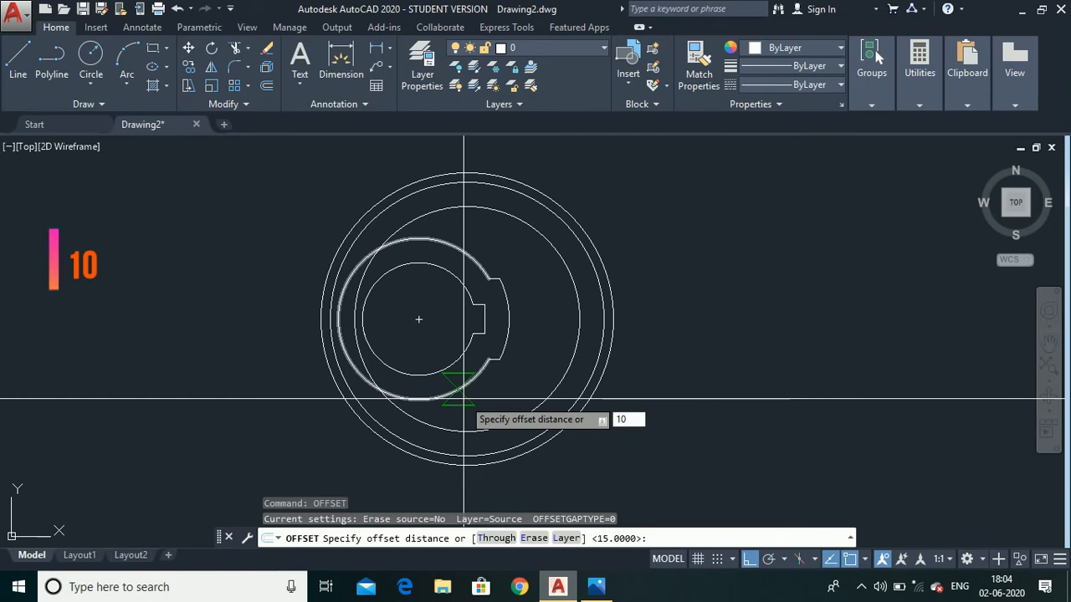
{"action": "key", "text": "Return"}
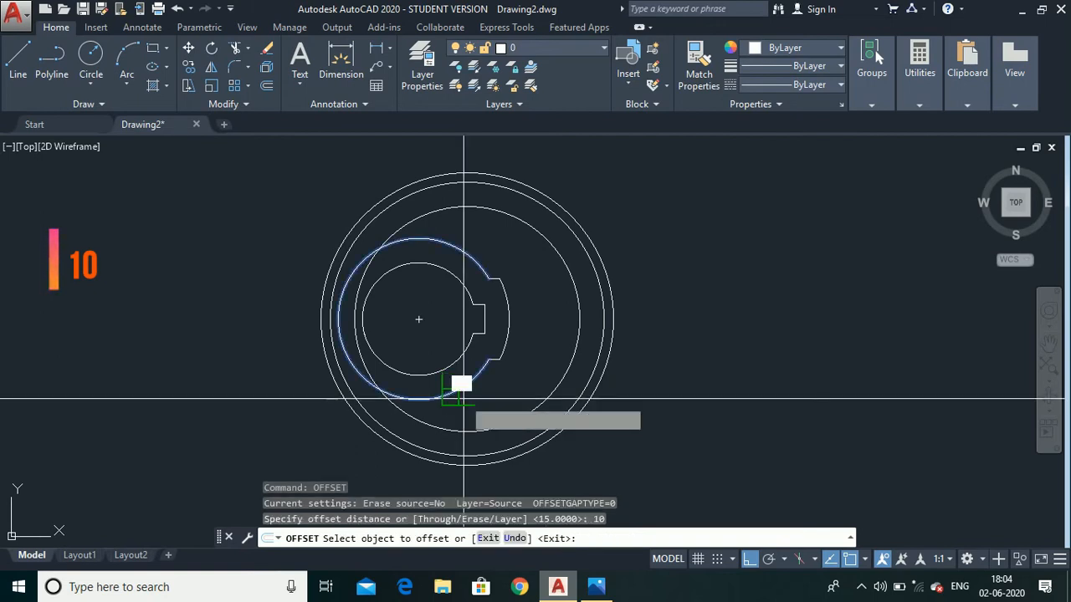
{"action": "left_click", "coordinate": [461, 384]}
{"action": "left_click", "coordinate": [490, 378]}
{"action": "scroll", "coordinate": [536, 336], "scroll_direction": "up", "scroll_amount": 4}
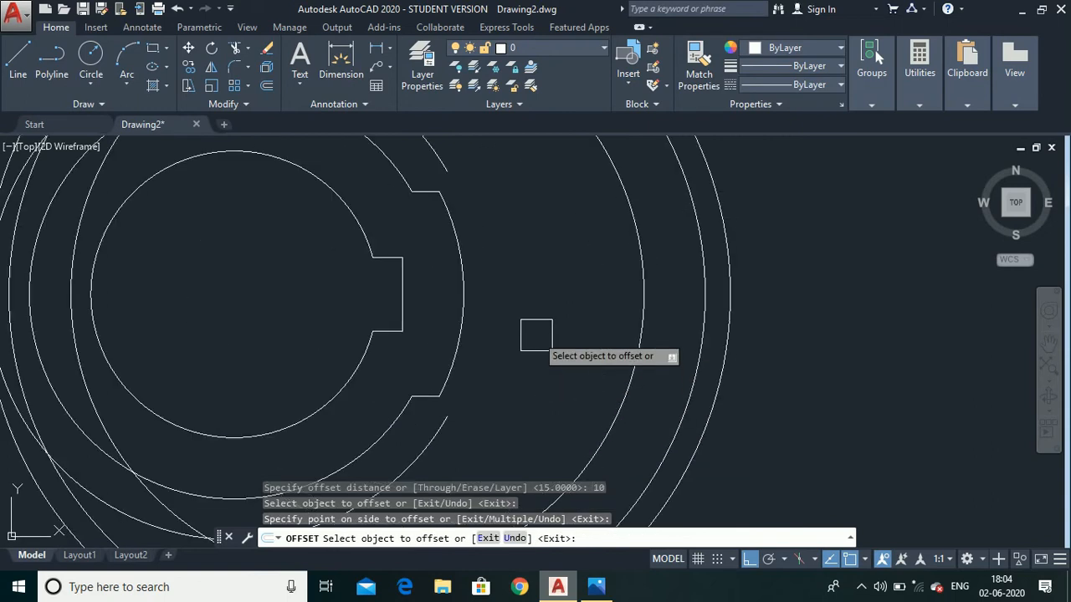
Check the reference in Photos, and in AutoCAD draw a horizontal line from the keyway's vertical-edge midpoint to beyond the outermost circle
{"action": "scroll", "coordinate": [536, 335], "scroll_direction": "down", "scroll_amount": 4}
{"action": "left_click", "coordinate": [597, 586]}
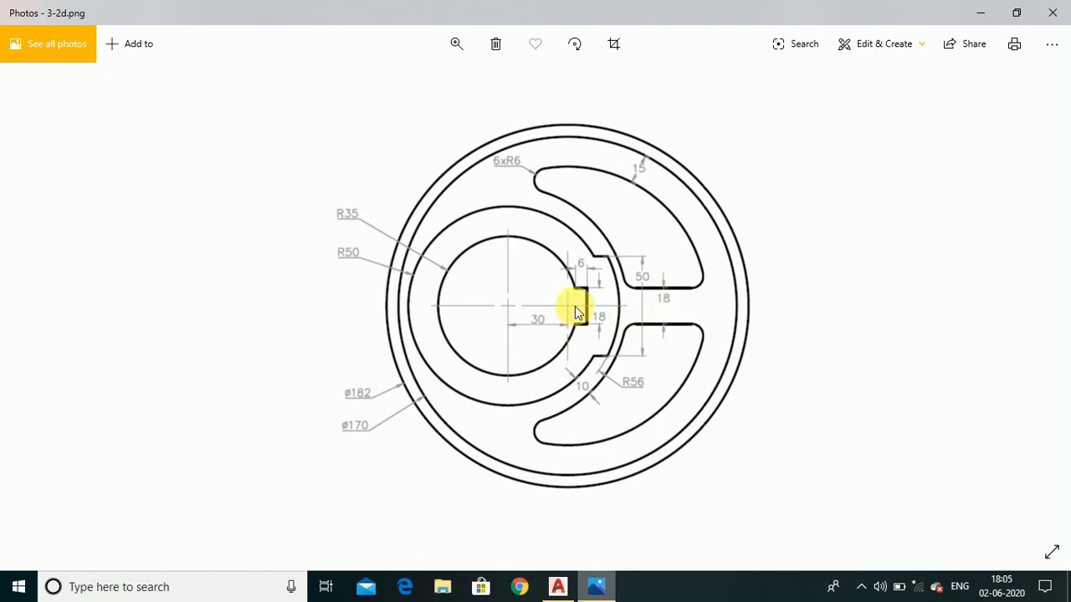
{"action": "left_click", "coordinate": [558, 586]}
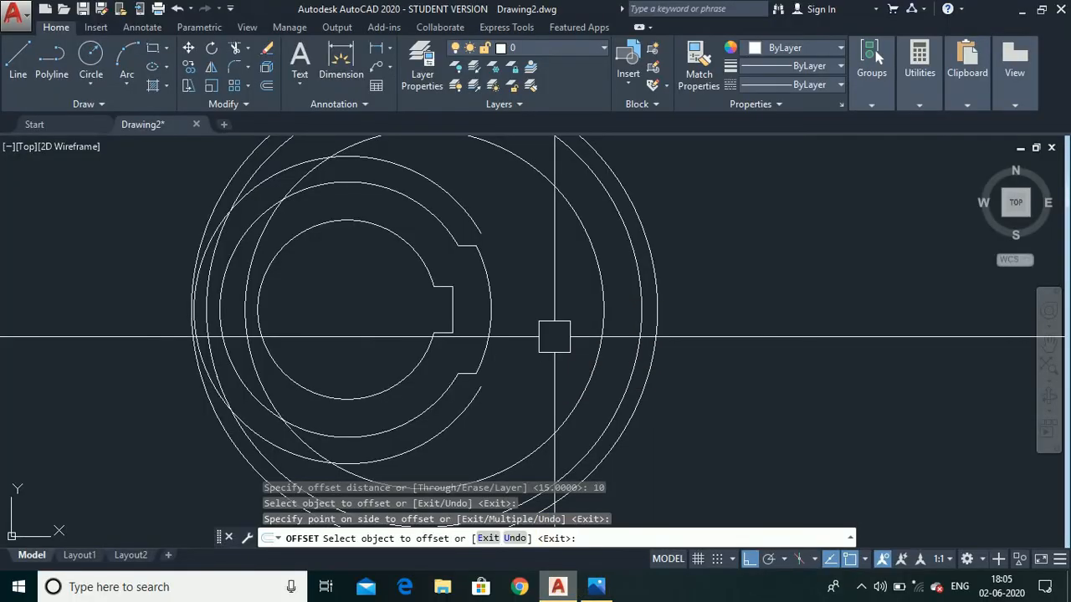
{"action": "key", "text": "Escape"}
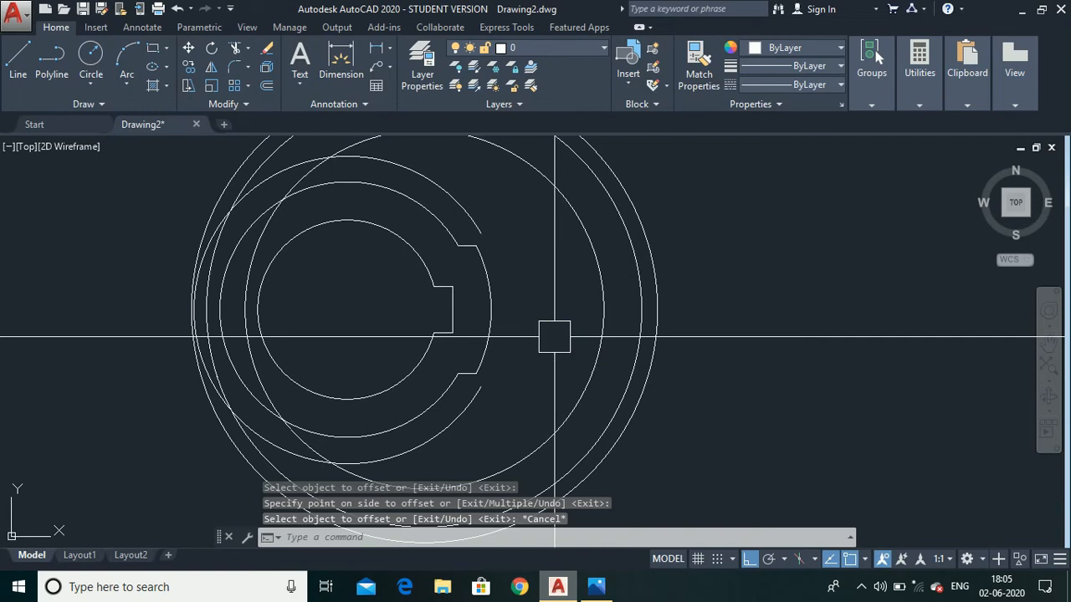
{"action": "type", "text": "l"}
{"action": "key", "text": "Return"}
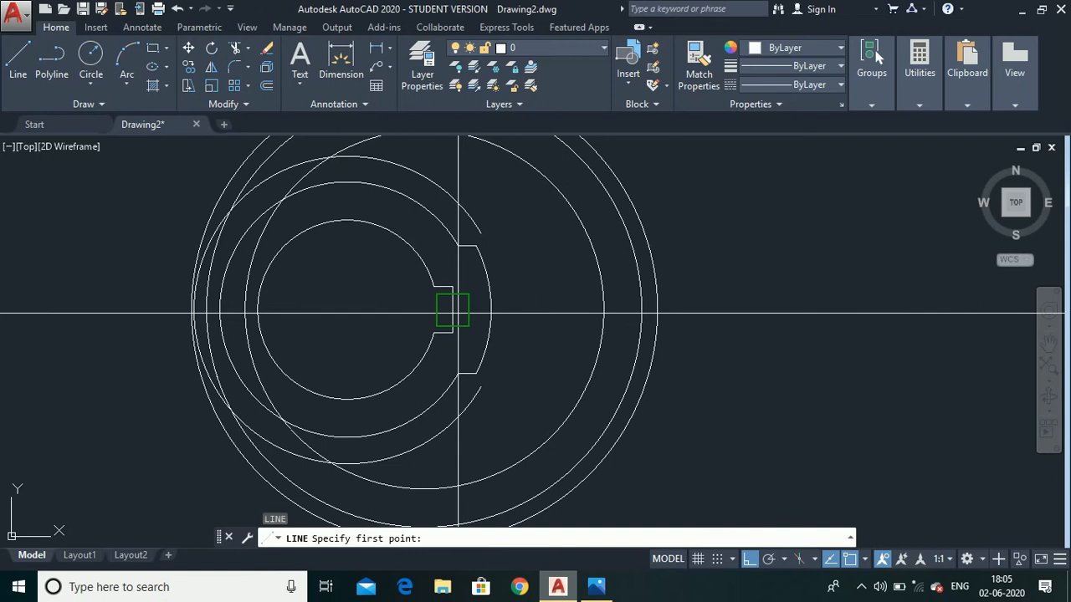
{"action": "left_click", "coordinate": [457, 314]}
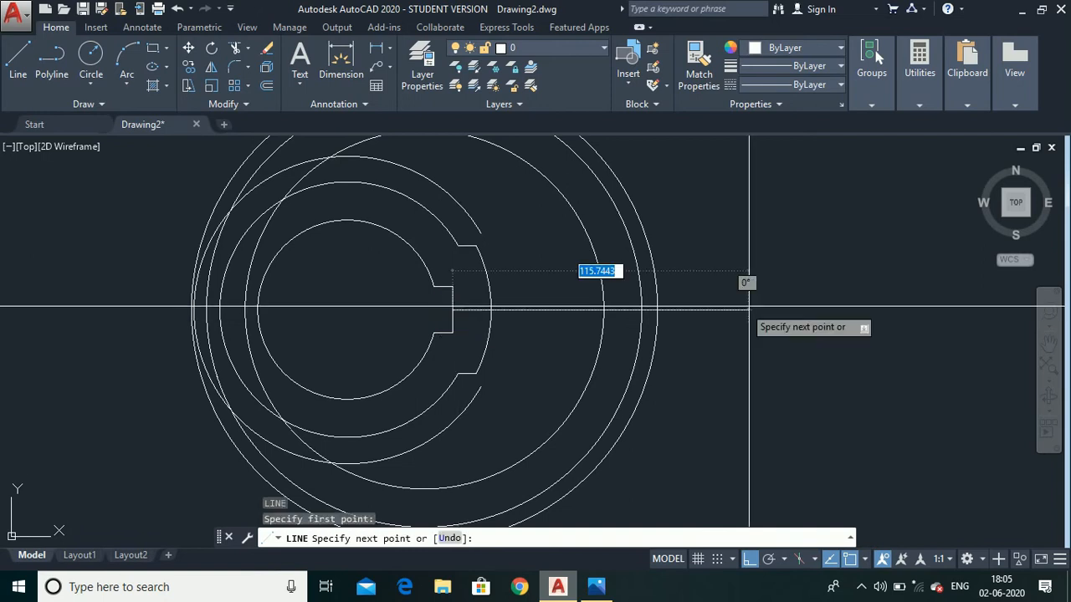
{"action": "left_click", "coordinate": [701, 310]}
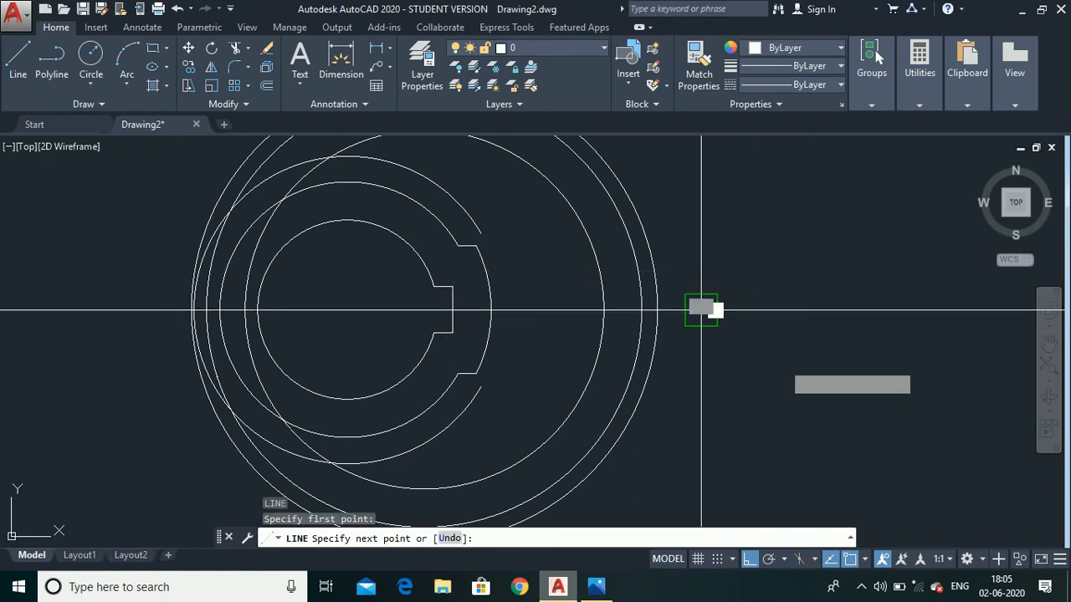
{"action": "key", "text": "Escape"}
Offset the horizontal centre line 9 units both above and below it
{"action": "type", "text": "o"}
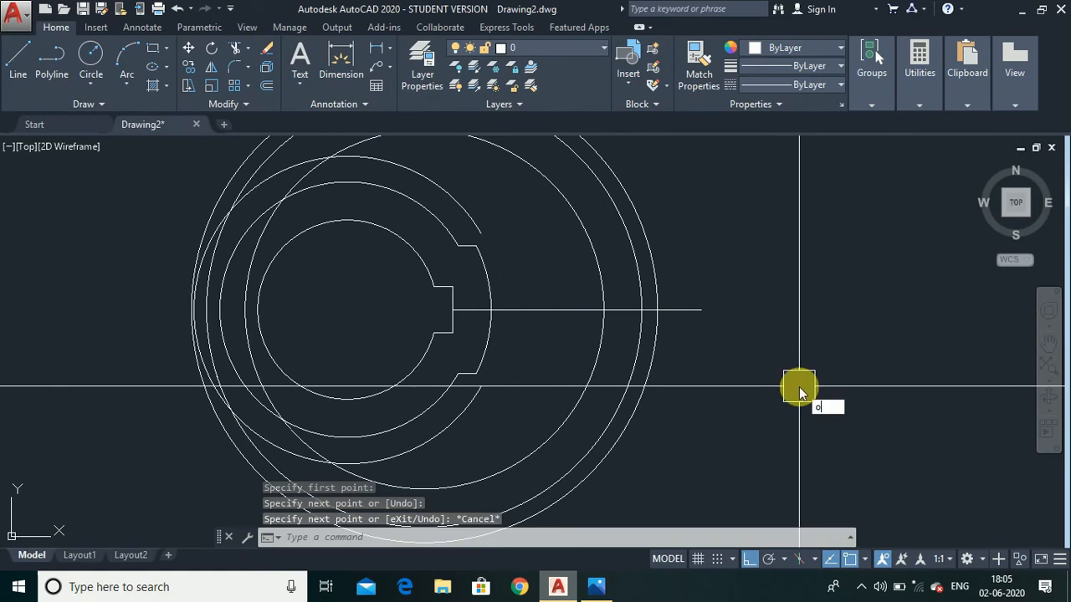
{"action": "type", "text": "ffs"}
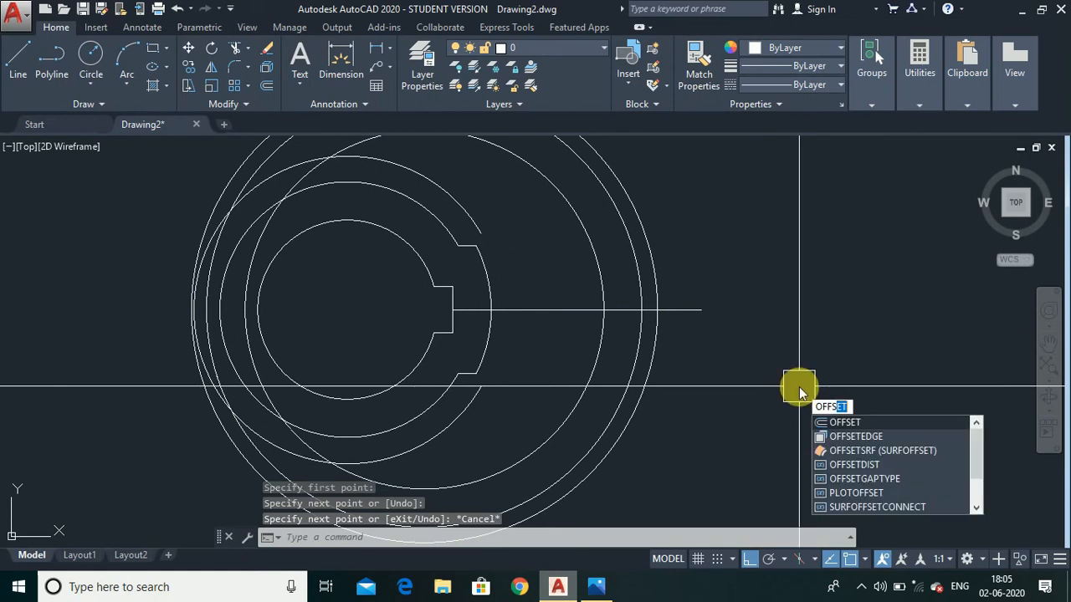
{"action": "key", "text": "Return"}
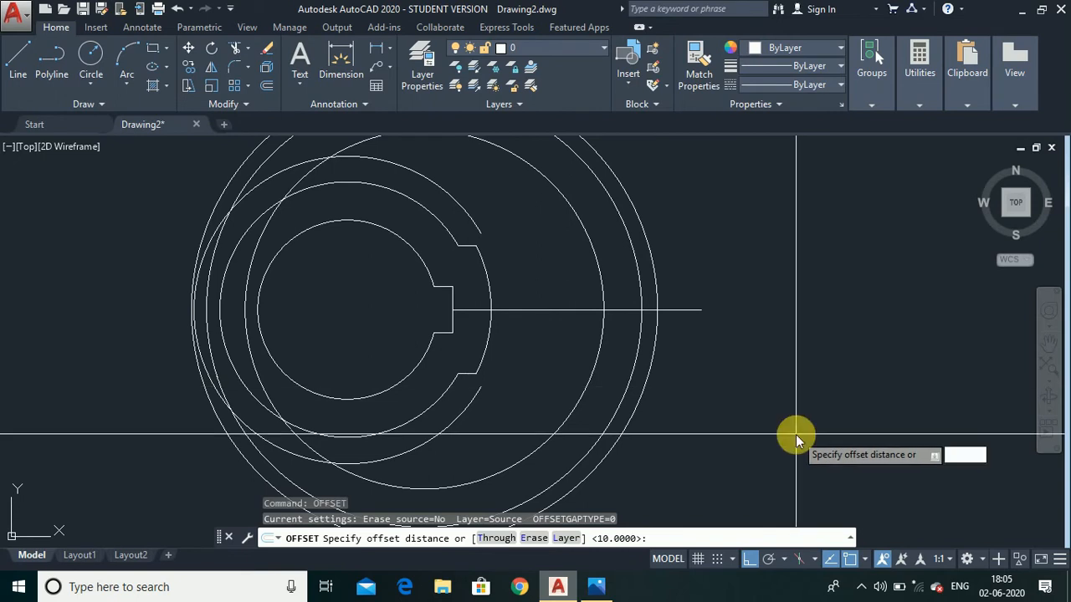
{"action": "key", "text": "Return"}
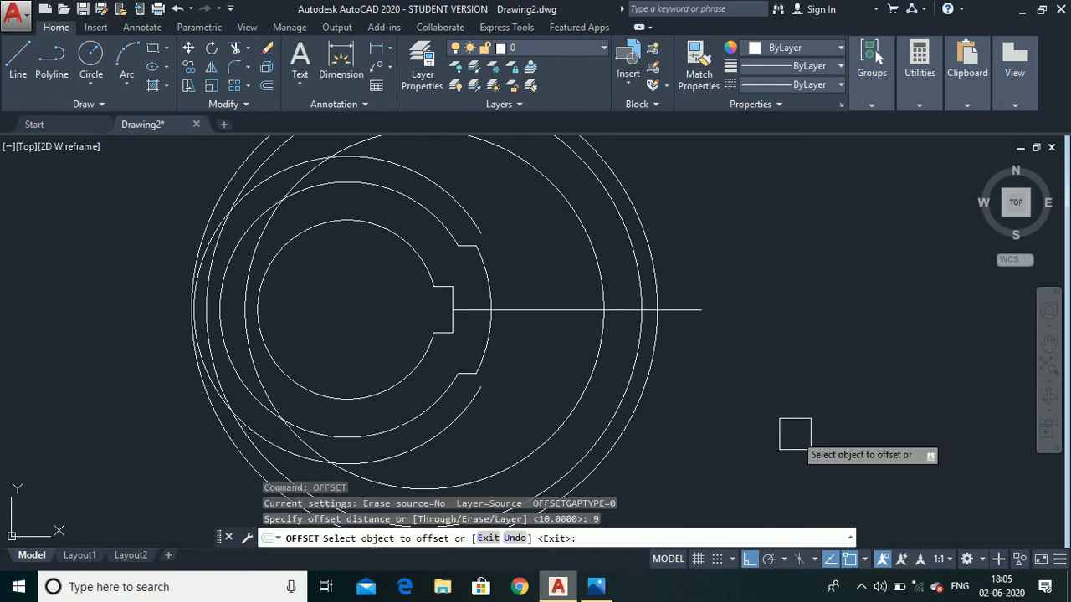
{"action": "left_click", "coordinate": [570, 310]}
{"action": "left_click", "coordinate": [561, 247]}
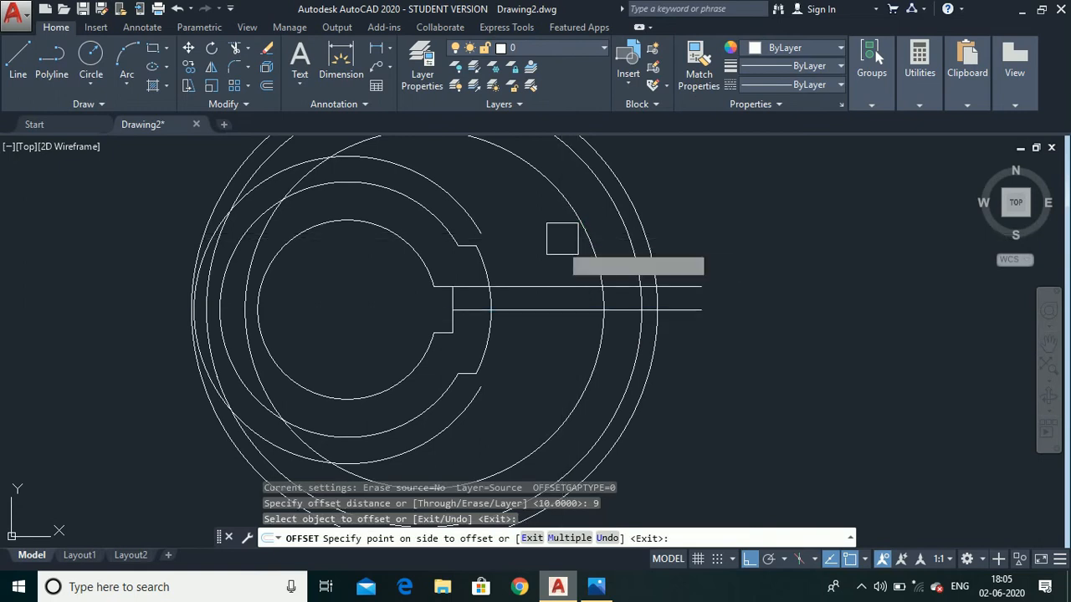
{"action": "left_click", "coordinate": [560, 310]}
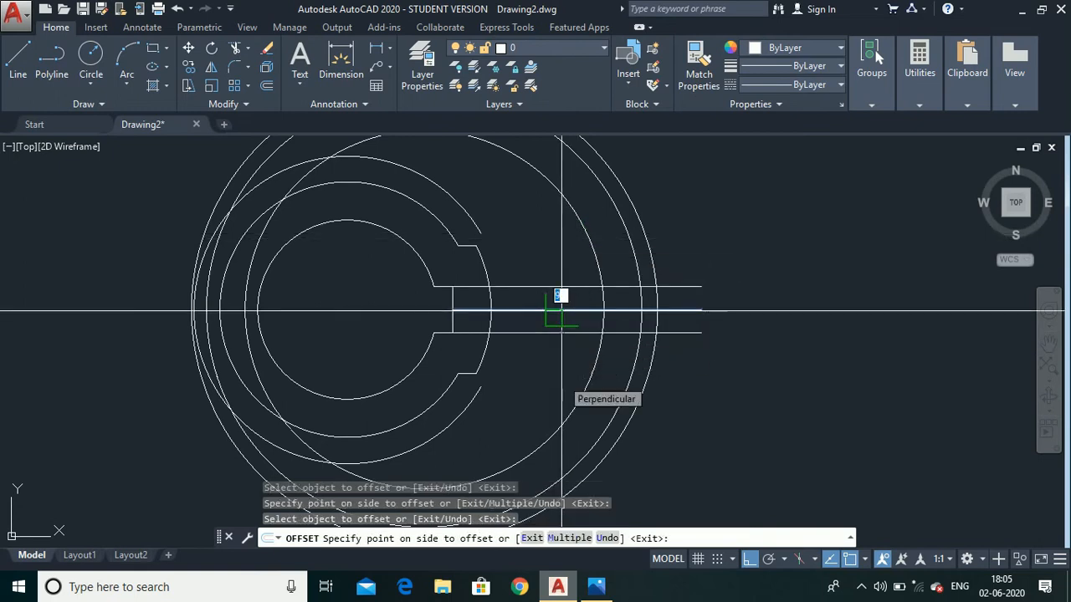
{"action": "left_click", "coordinate": [558, 391]}
{"action": "key", "text": "Escape"}
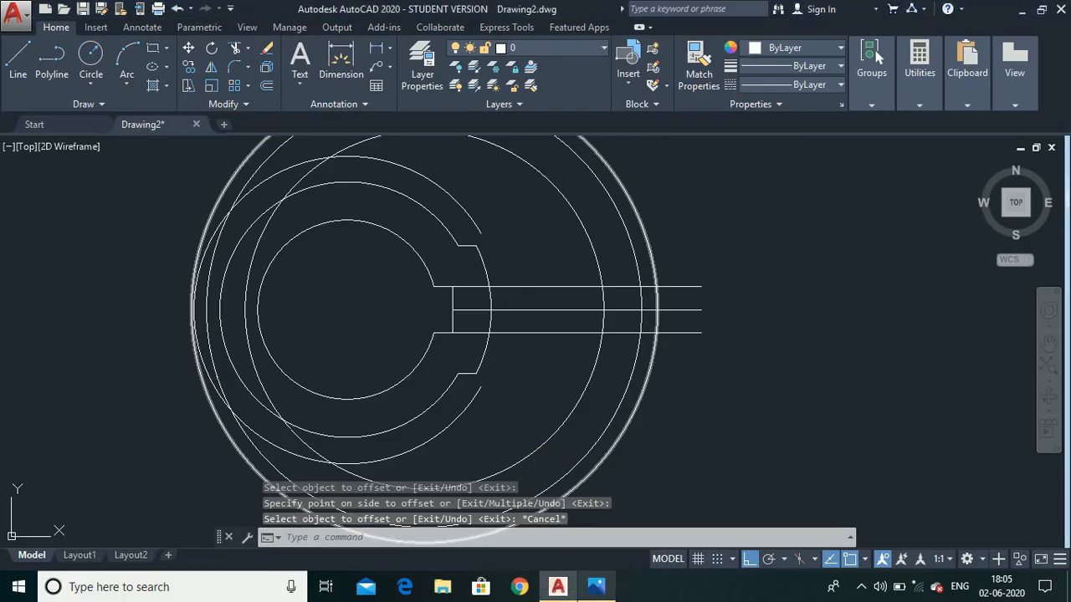
{"action": "key", "text": "Escape"}
Extend the lower end of the outer hub offset arc to the lower of the two parallel lines
{"action": "scroll", "coordinate": [711, 311], "scroll_direction": "down", "scroll_amount": 4}
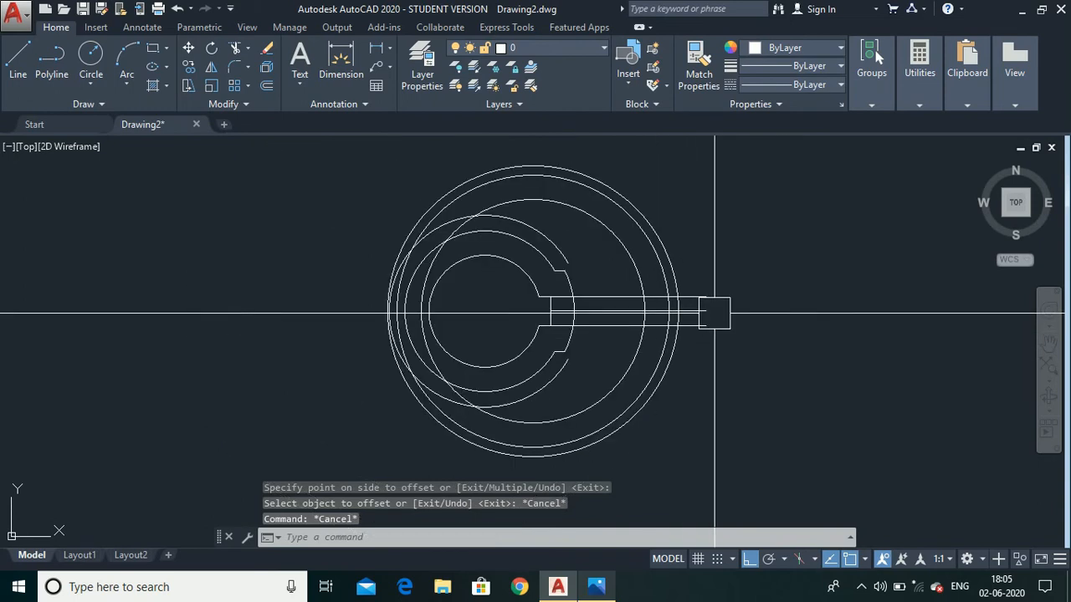
{"action": "scroll", "coordinate": [555, 387], "scroll_direction": "up", "scroll_amount": 2}
{"action": "key", "text": "Escape"}
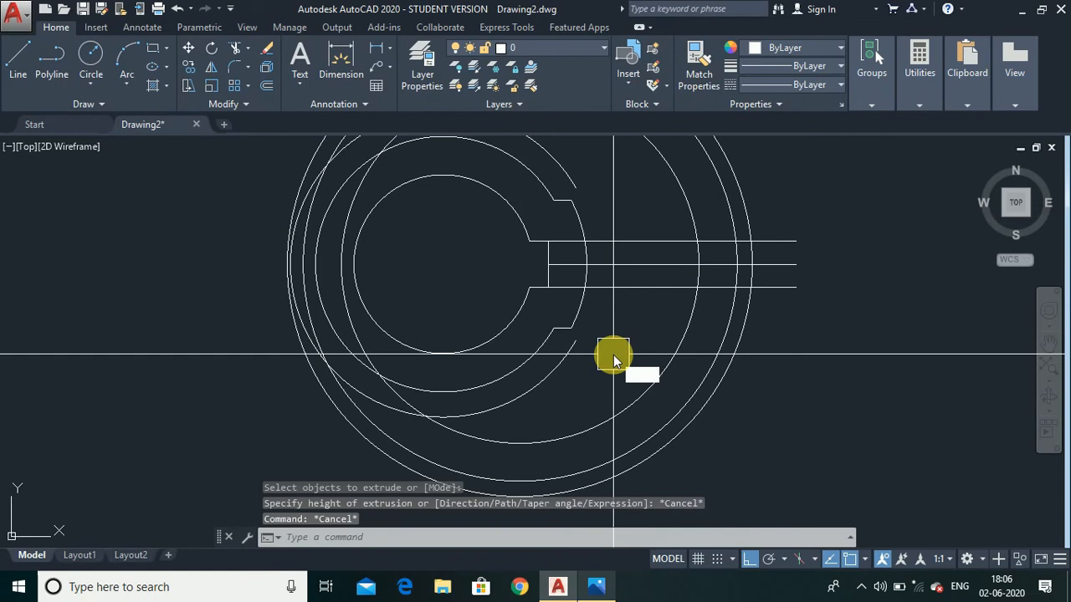
{"action": "type", "text": "ex"}
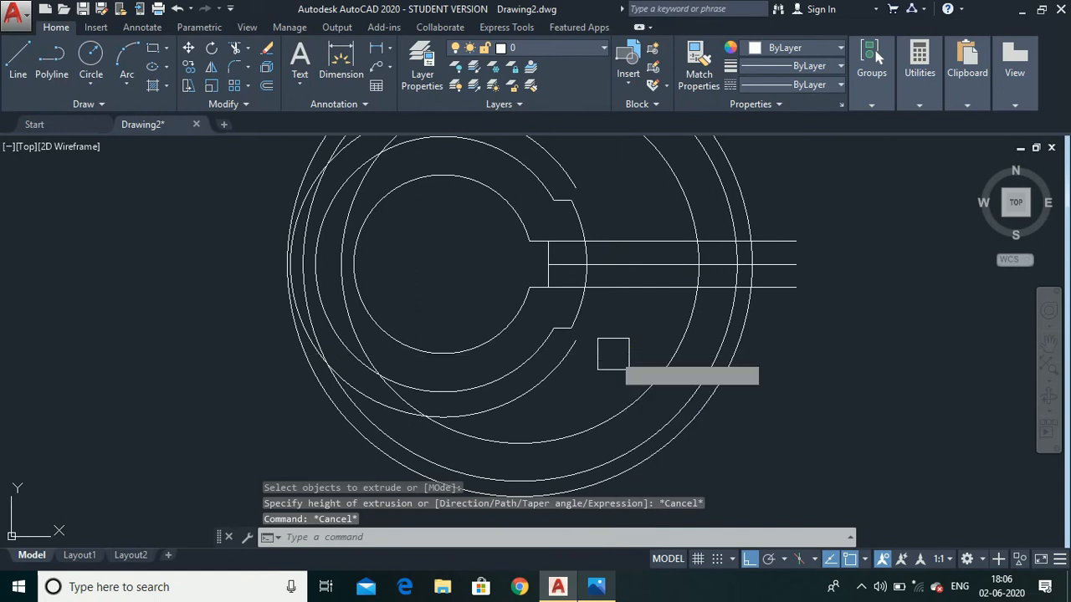
{"action": "key", "text": "Return"}
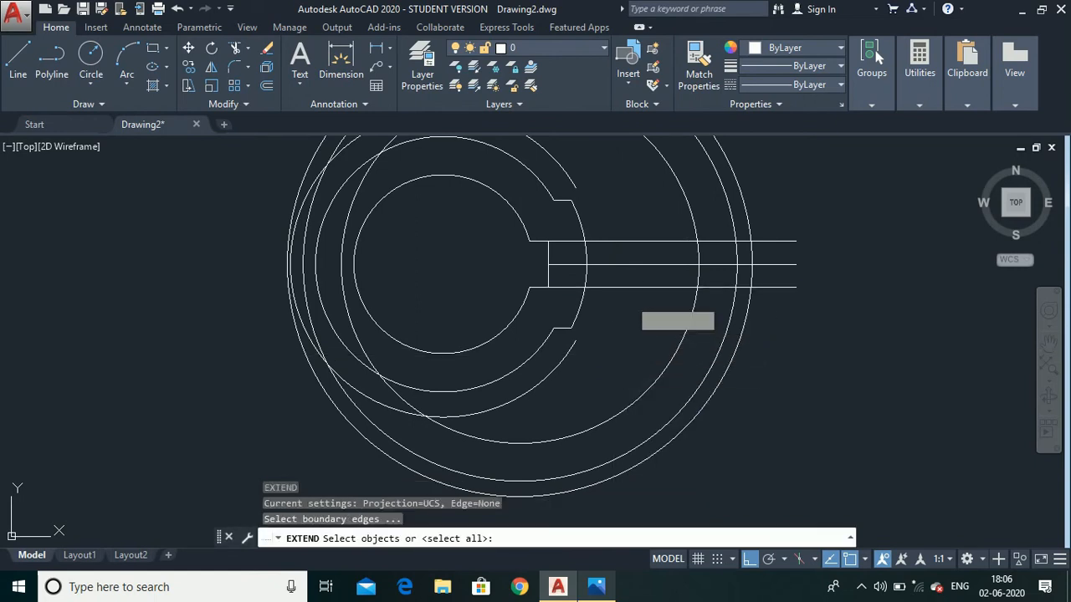
{"action": "left_click", "coordinate": [669, 288]}
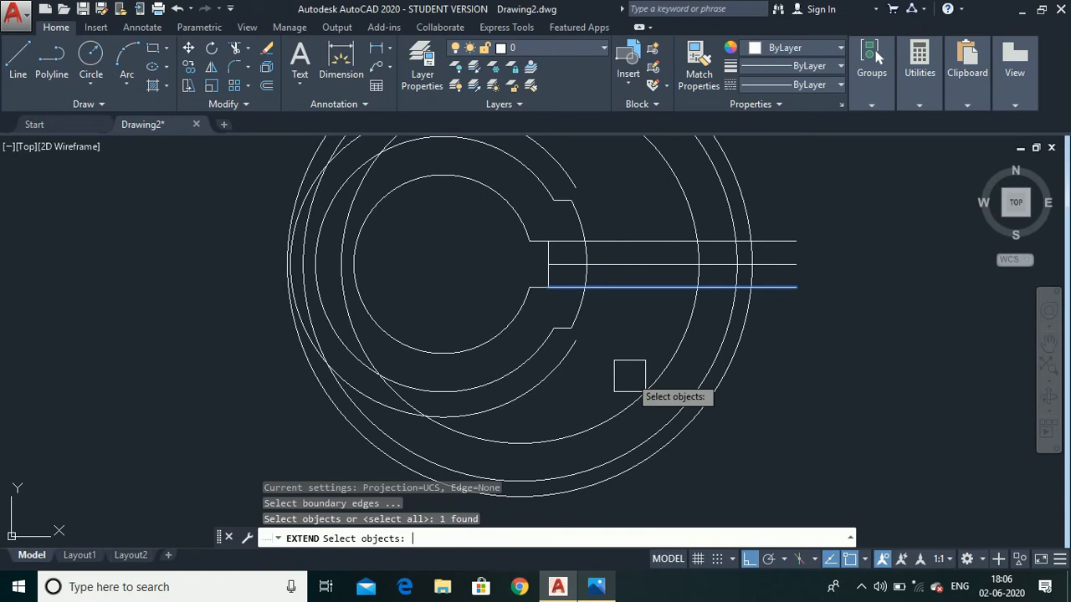
{"action": "key", "text": "Return"}
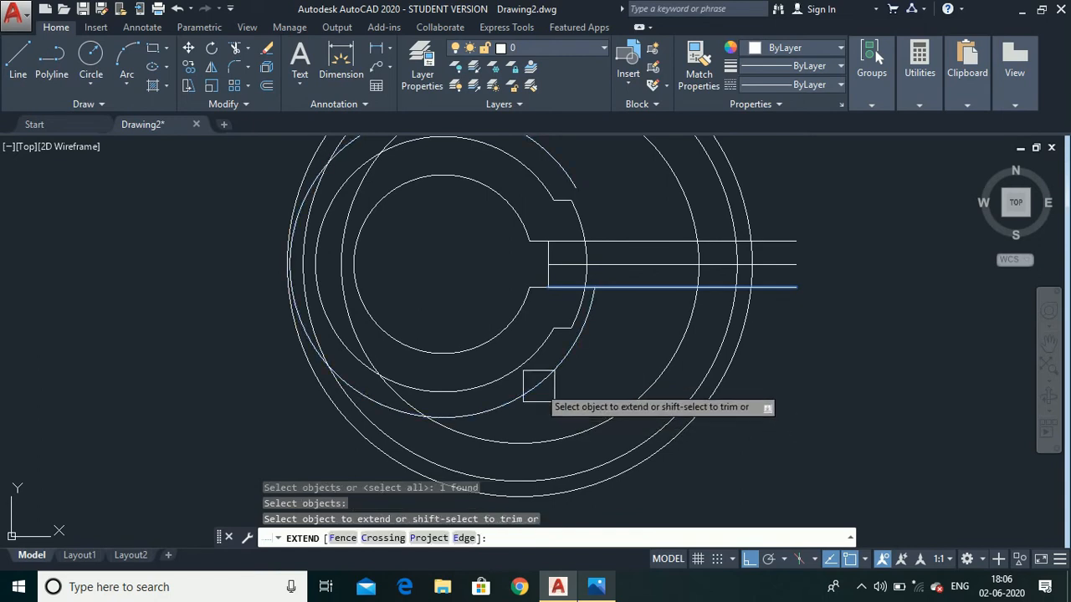
{"action": "left_click", "coordinate": [538, 386]}
{"action": "key", "text": "Escape"}
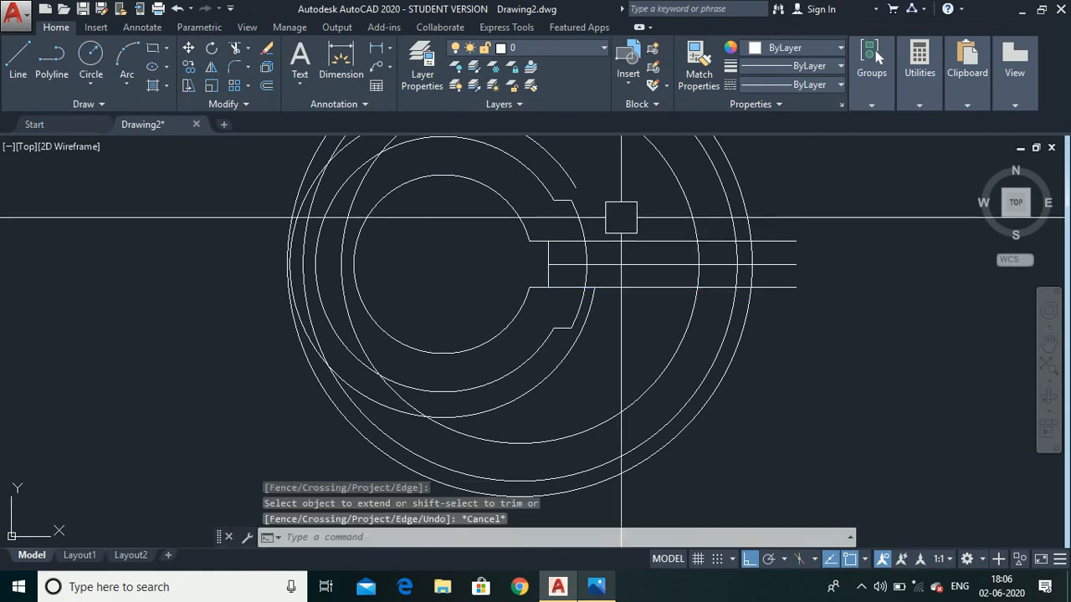
Extend the upper end of the outer hub offset arc to the upper parallel line
{"action": "key", "text": "Return"}
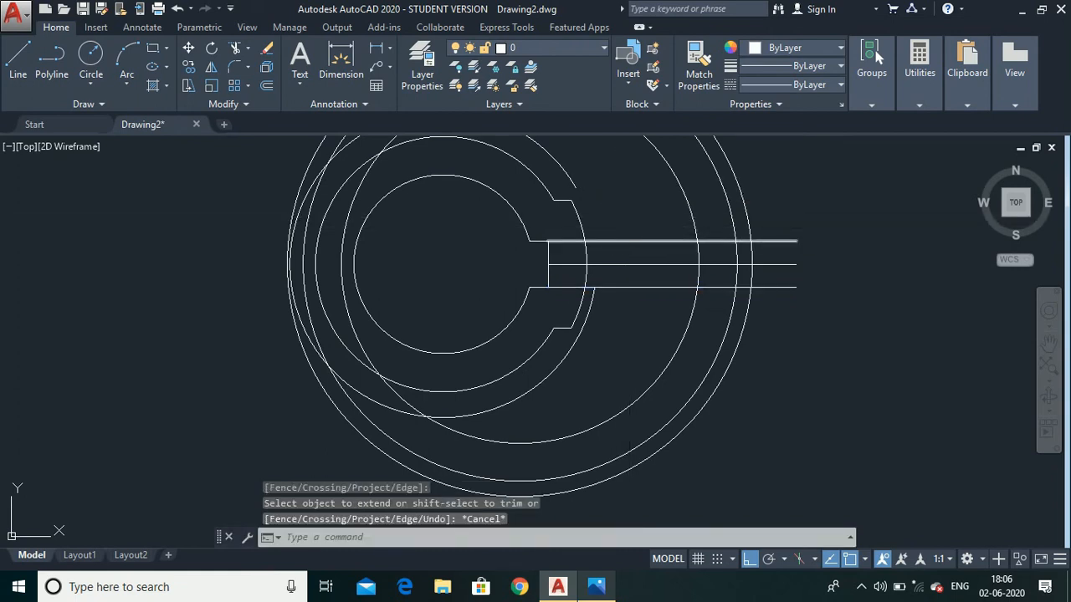
{"action": "left_click", "coordinate": [632, 243]}
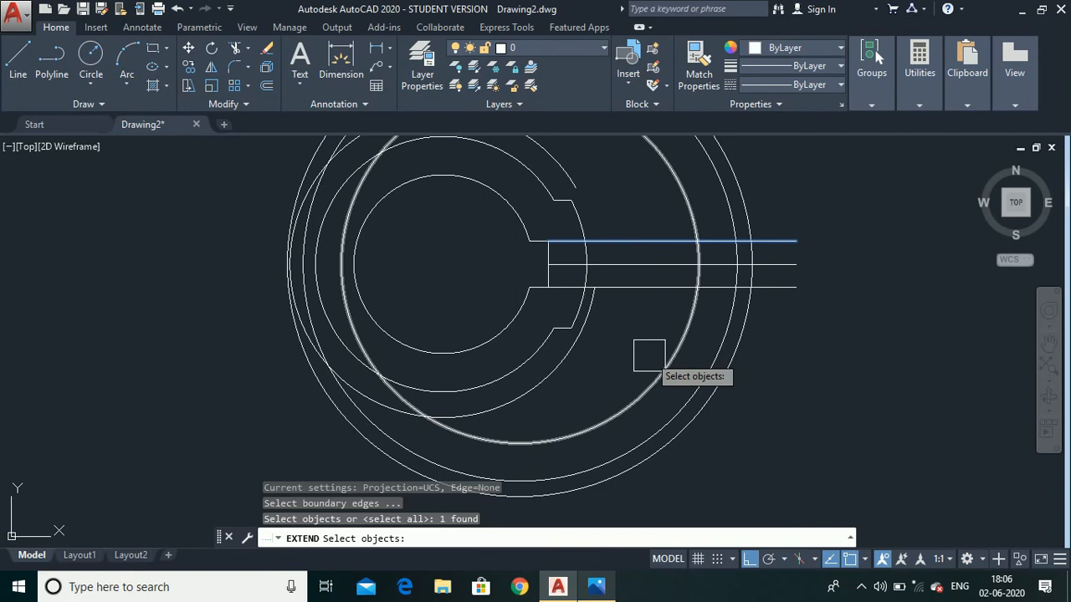
{"action": "key", "text": "Return"}
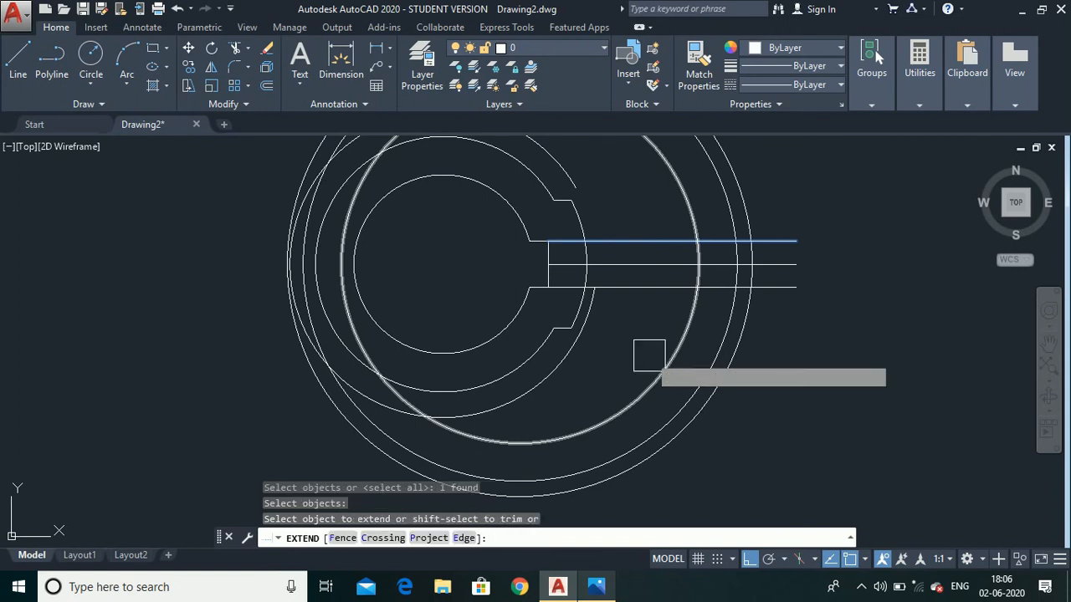
{"action": "left_click", "coordinate": [549, 156]}
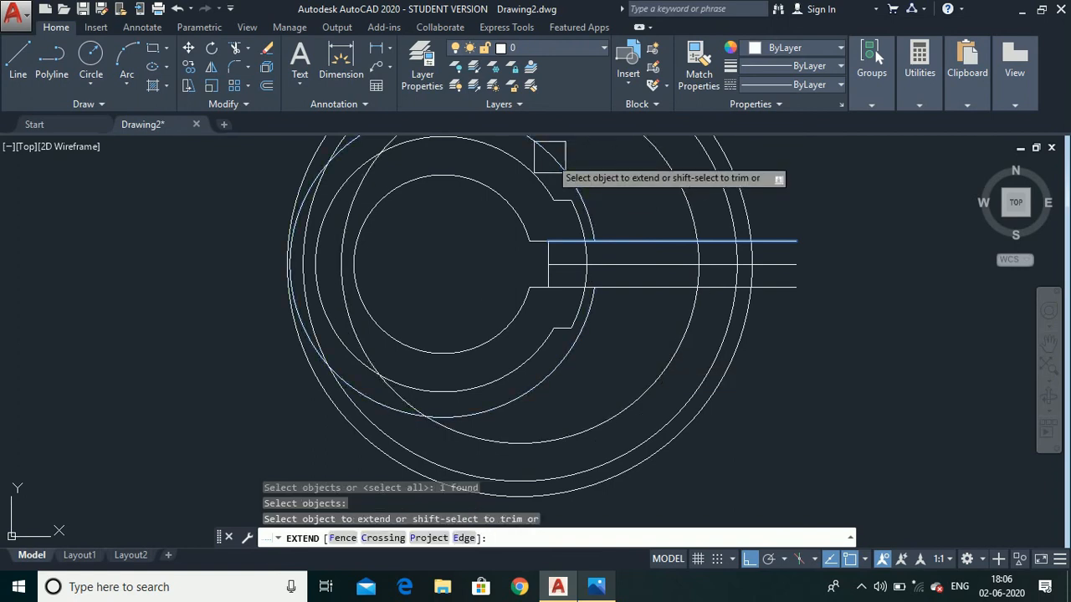
{"action": "key", "text": "Escape"}
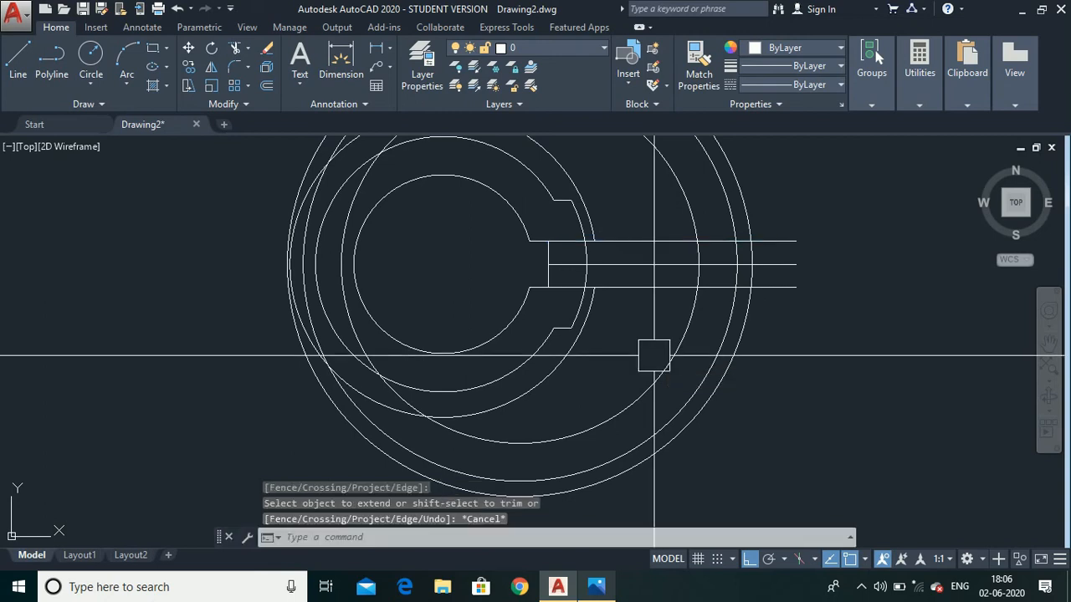
Trim the upper parallel line back from its outer end to the innermost of the three large circles
{"action": "scroll", "coordinate": [653, 354], "scroll_direction": "down", "scroll_amount": 3}
{"action": "scroll", "coordinate": [791, 252], "scroll_direction": "up", "scroll_amount": 2}
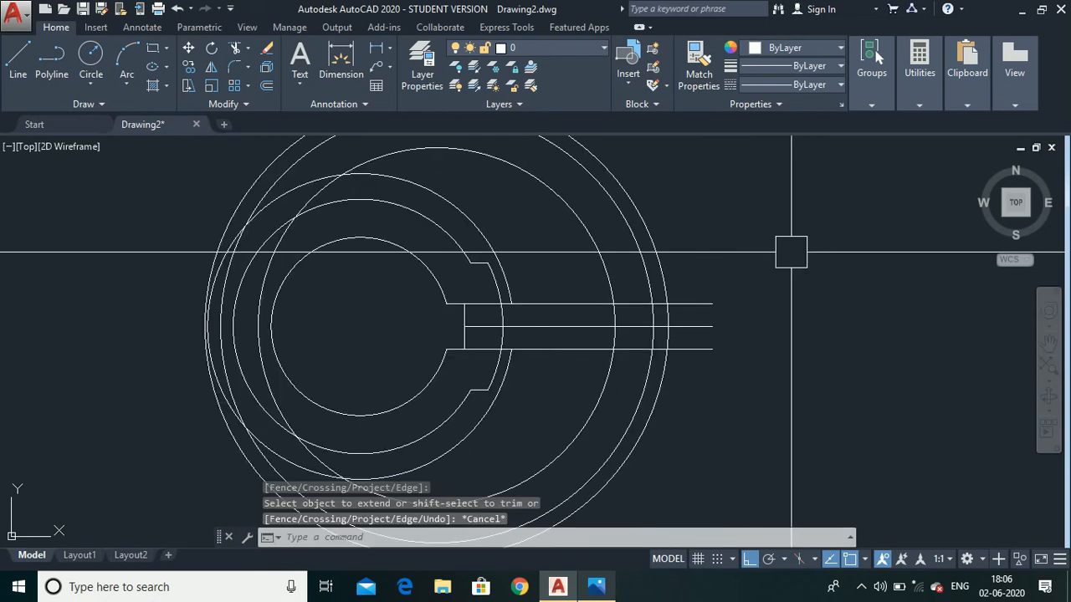
{"action": "type", "text": "tr"}
{"action": "key", "text": "Return"}
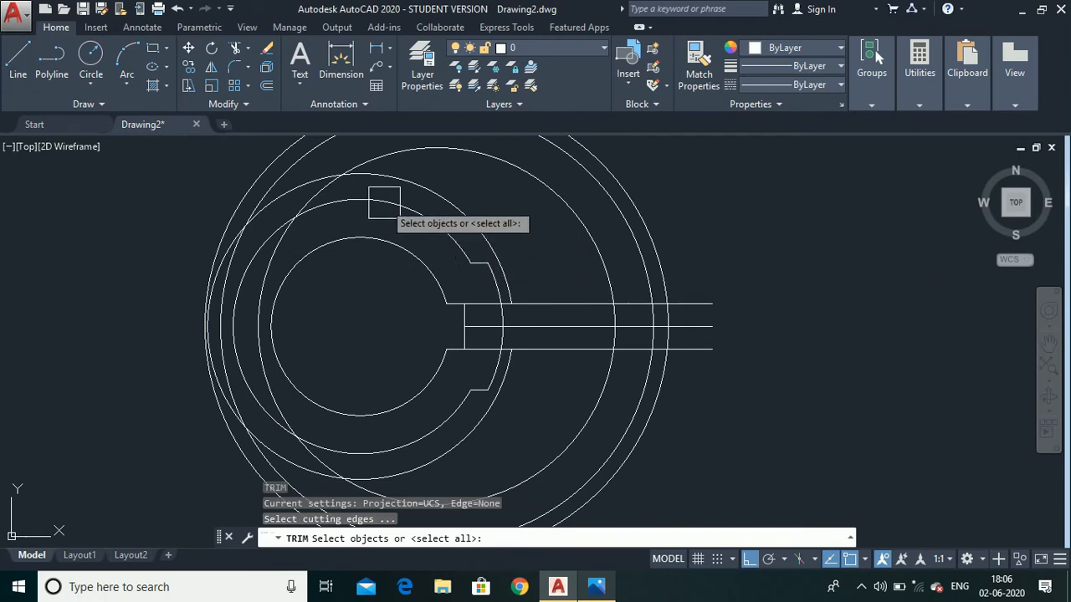
{"action": "scroll", "coordinate": [696, 297], "scroll_direction": "up", "scroll_amount": 2}
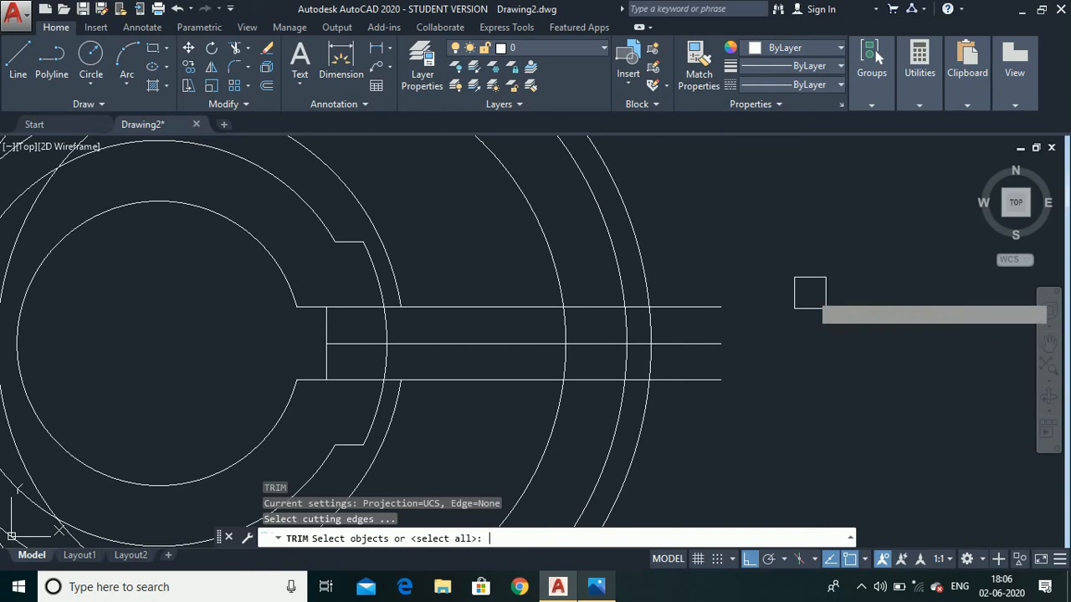
{"action": "key", "text": "Return"}
{"action": "scroll", "coordinate": [625, 307], "scroll_direction": "up", "scroll_amount": 4}
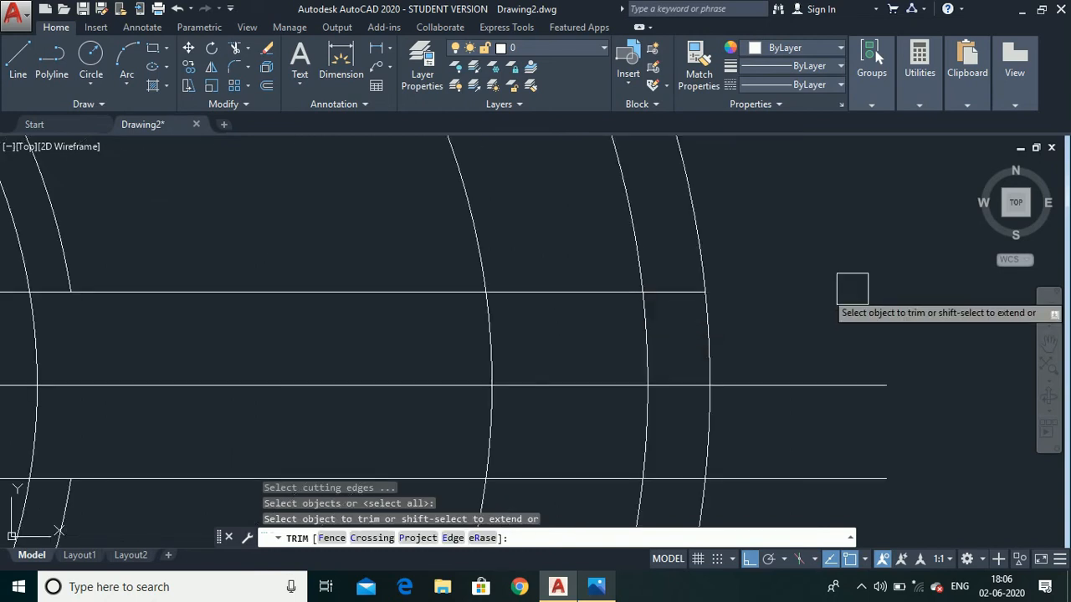
{"action": "left_click", "coordinate": [795, 292]}
{"action": "left_click", "coordinate": [679, 294]}
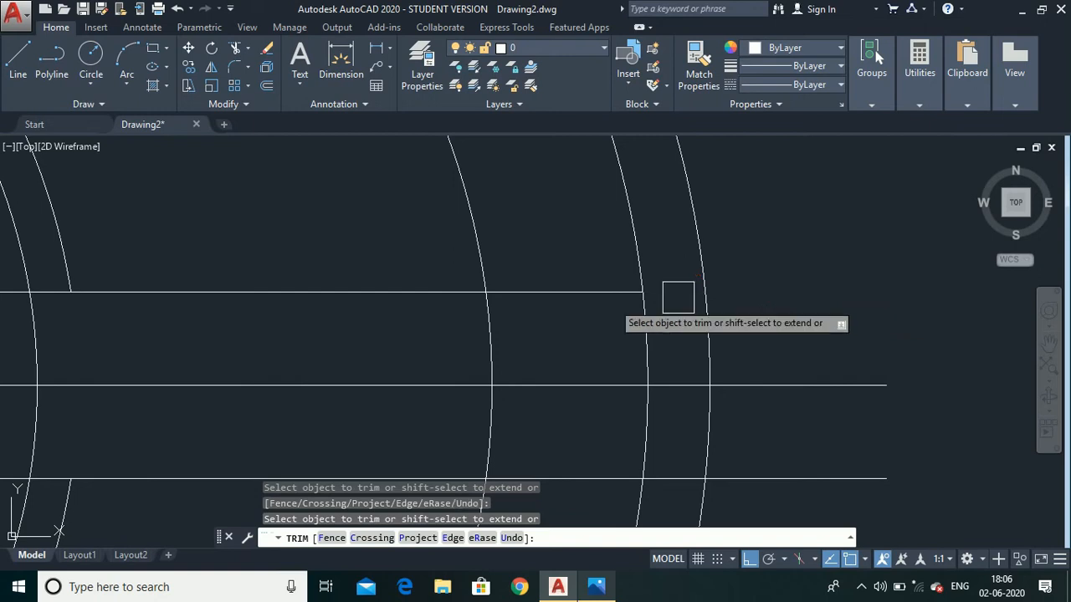
{"action": "scroll", "coordinate": [585, 276], "scroll_direction": "down", "scroll_amount": 3}
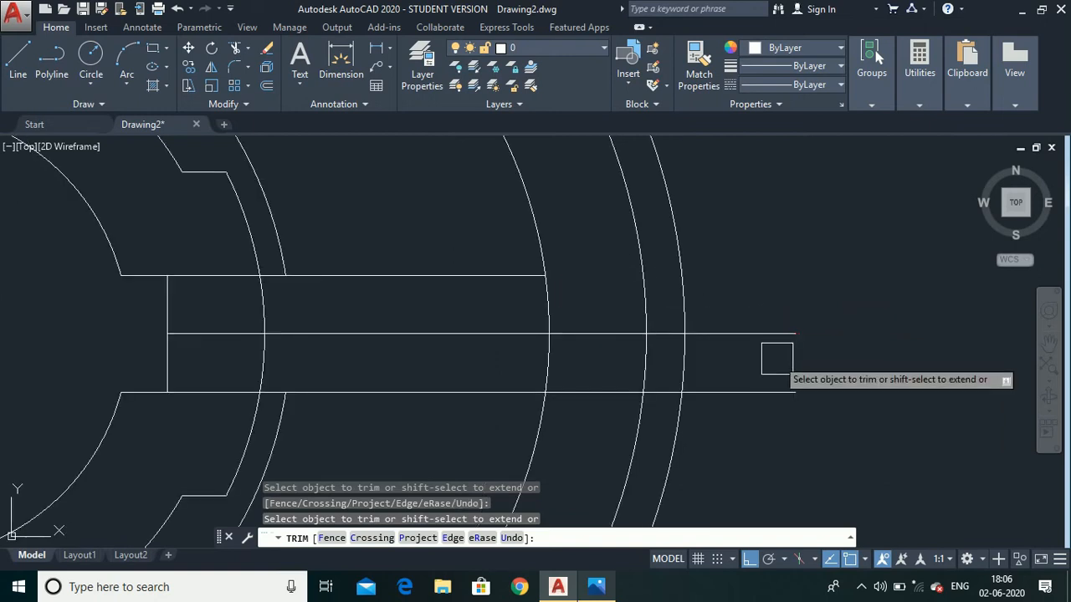
Trim the horizontal centre line and the lower parallel line back to the innermost of the three large circles
{"action": "scroll", "coordinate": [777, 358], "scroll_direction": "up", "scroll_amount": 5}
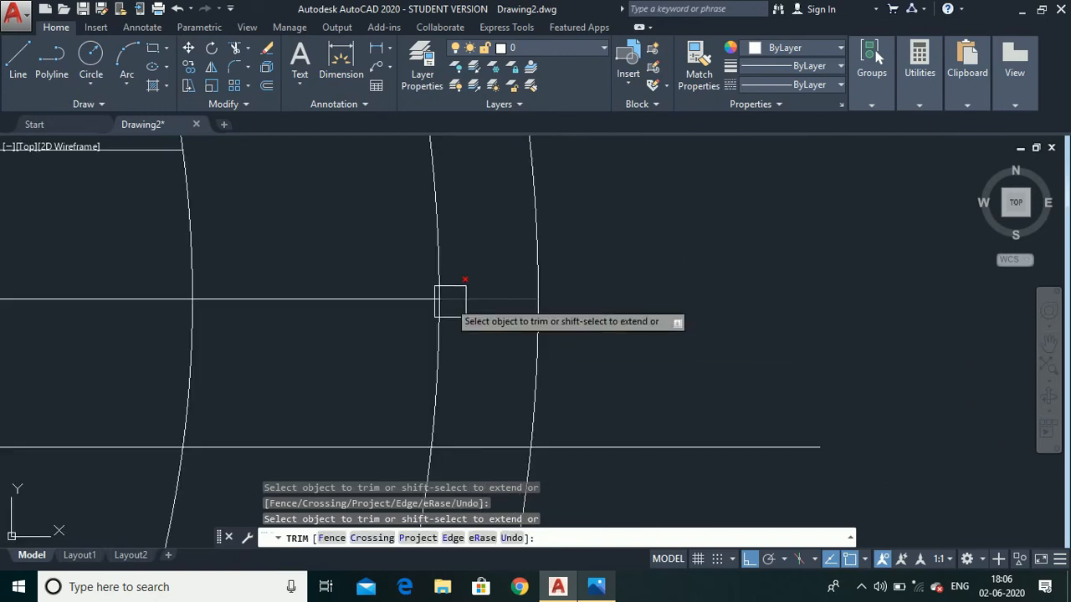
{"action": "left_click", "coordinate": [484, 311]}
{"action": "left_click", "coordinate": [365, 303]}
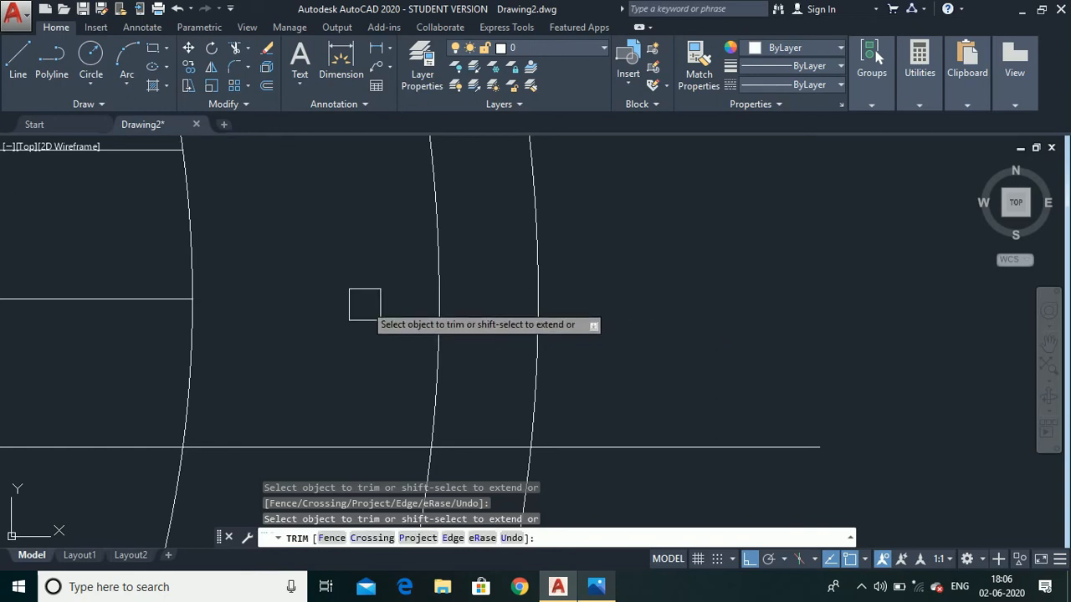
{"action": "left_click", "coordinate": [789, 446]}
{"action": "left_click", "coordinate": [459, 448]}
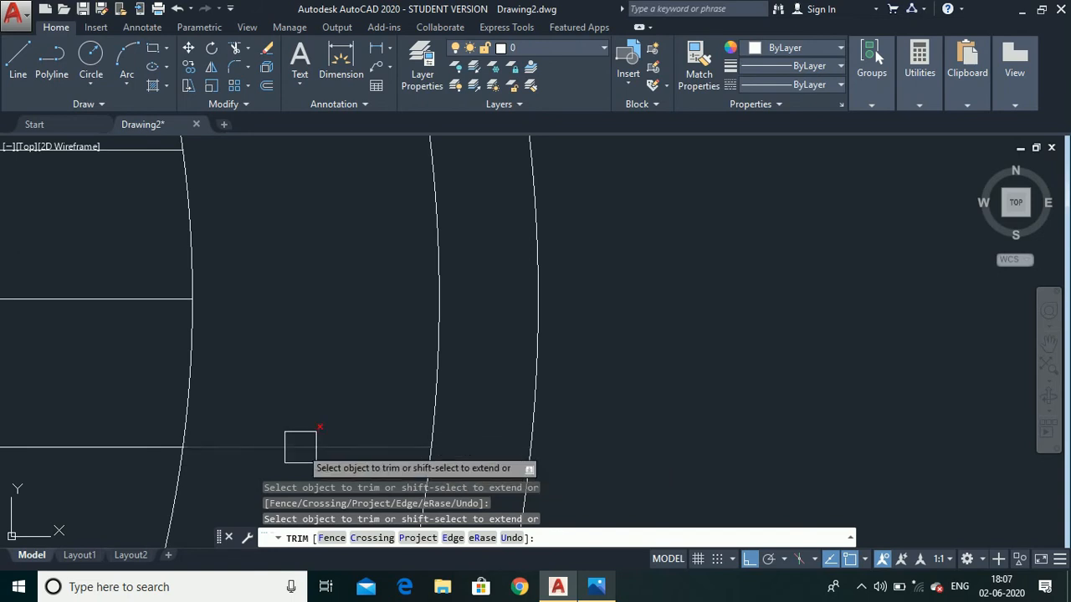
Trim away the innermost large circle's segment between the centre line and the lower parallel line
{"action": "scroll", "coordinate": [475, 324], "scroll_direction": "down", "scroll_amount": 2}
{"action": "scroll", "coordinate": [475, 324], "scroll_direction": "down", "scroll_amount": 5}
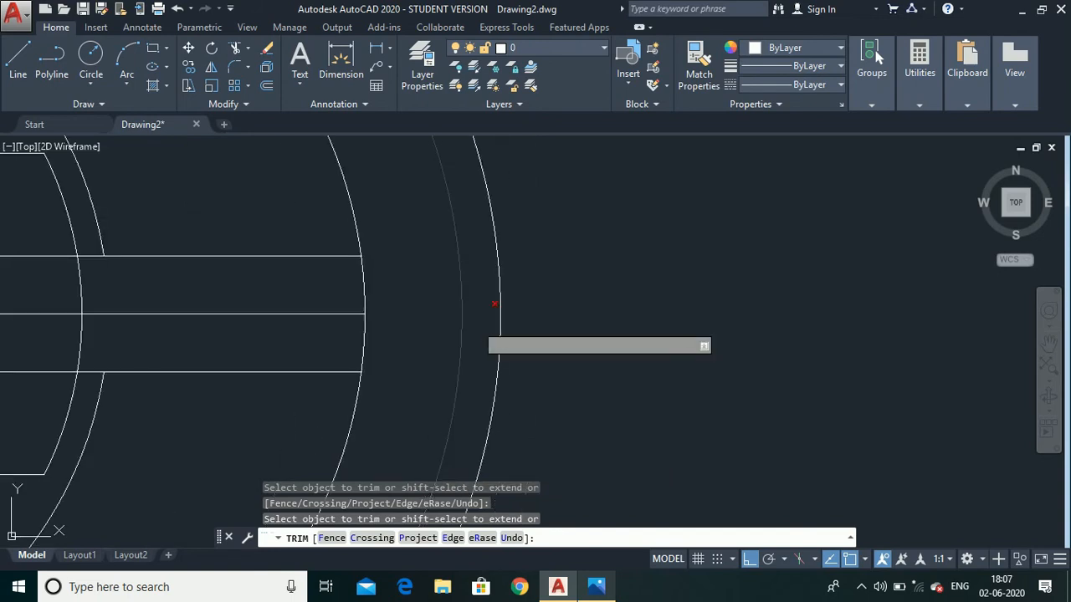
{"action": "scroll", "coordinate": [398, 339], "scroll_direction": "up", "scroll_amount": 5}
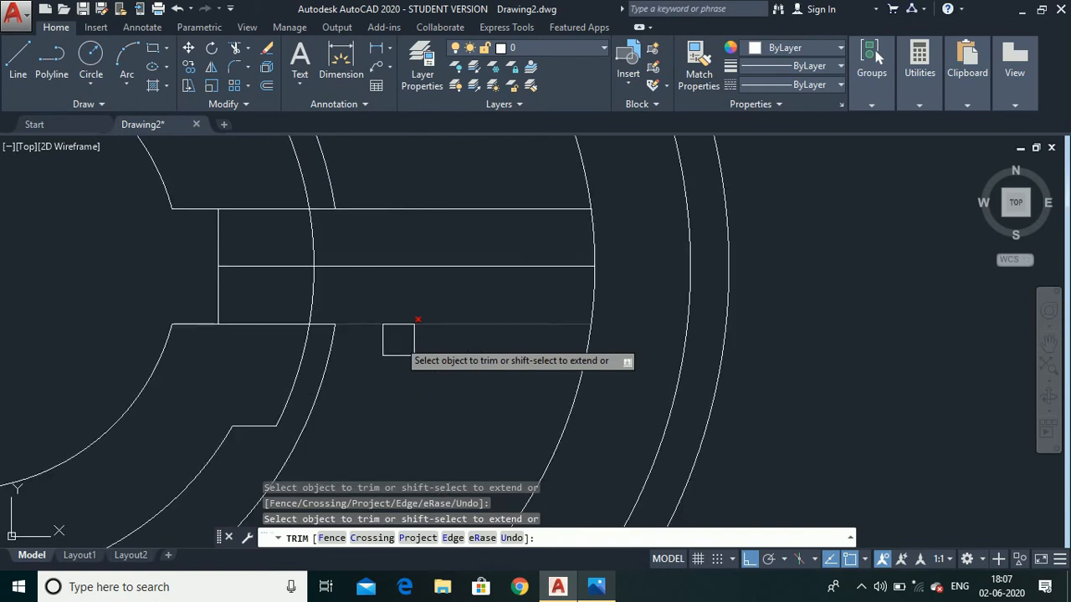
{"action": "scroll", "coordinate": [392, 277], "scroll_direction": "down", "scroll_amount": 4}
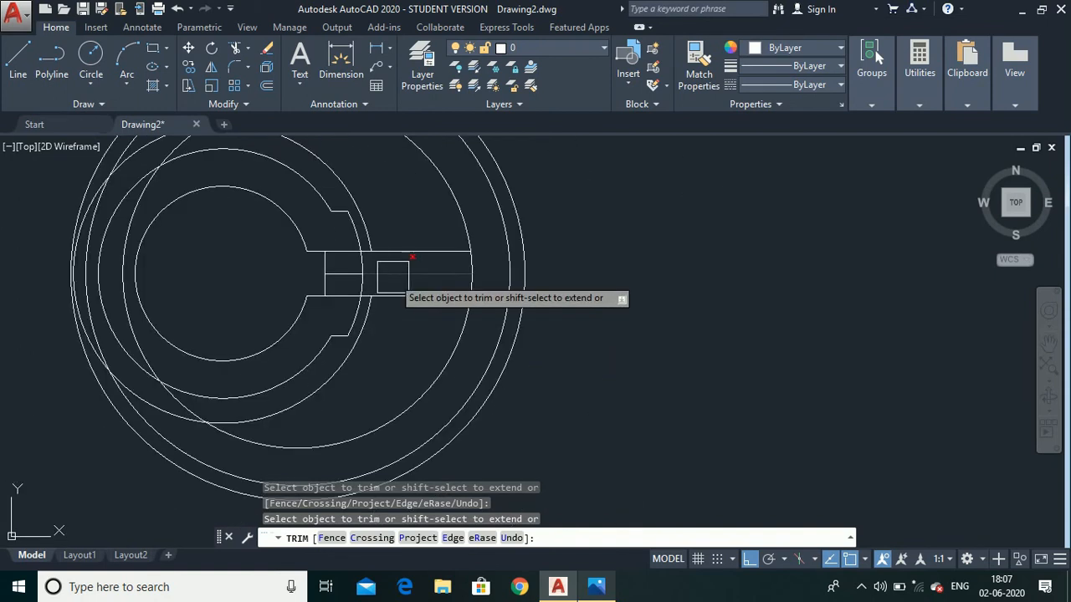
{"action": "scroll", "coordinate": [400, 283], "scroll_direction": "up", "scroll_amount": 7}
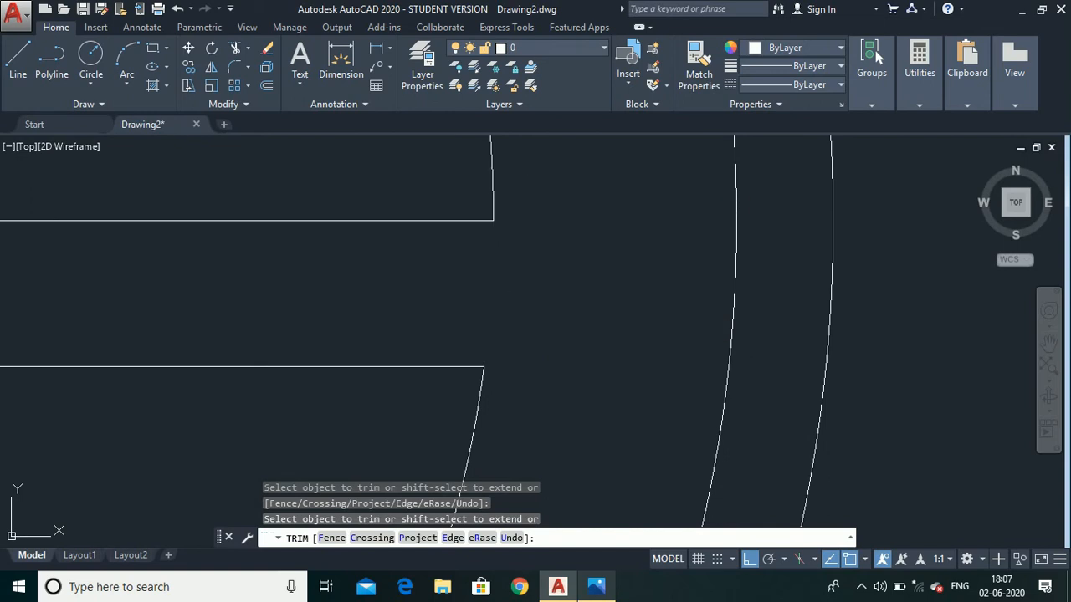
{"action": "key", "text": "Escape"}
{"action": "scroll", "coordinate": [493, 184], "scroll_direction": "down", "scroll_amount": 4}
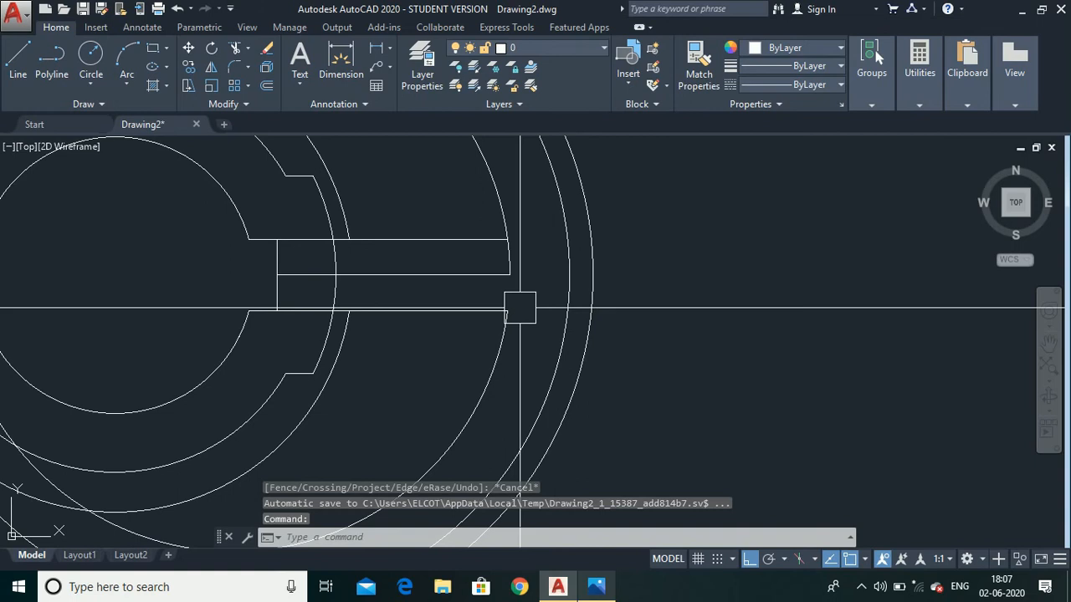
Trim away the portion of the outer hub offset arc that lies outside the innermost large circle
{"action": "scroll", "coordinate": [516, 230], "scroll_direction": "up", "scroll_amount": 4}
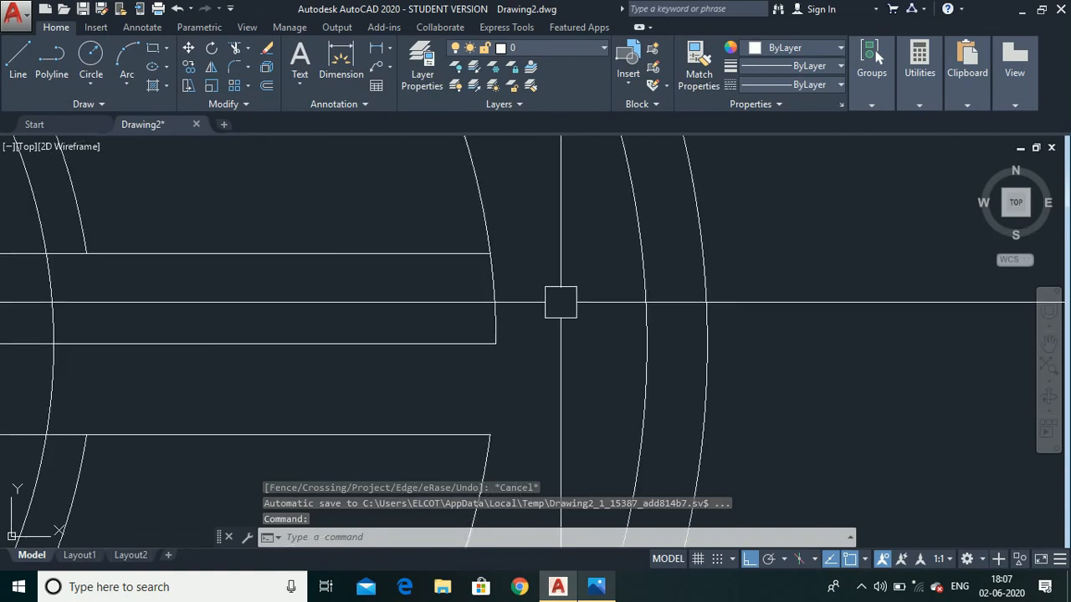
{"action": "type", "text": "r"}
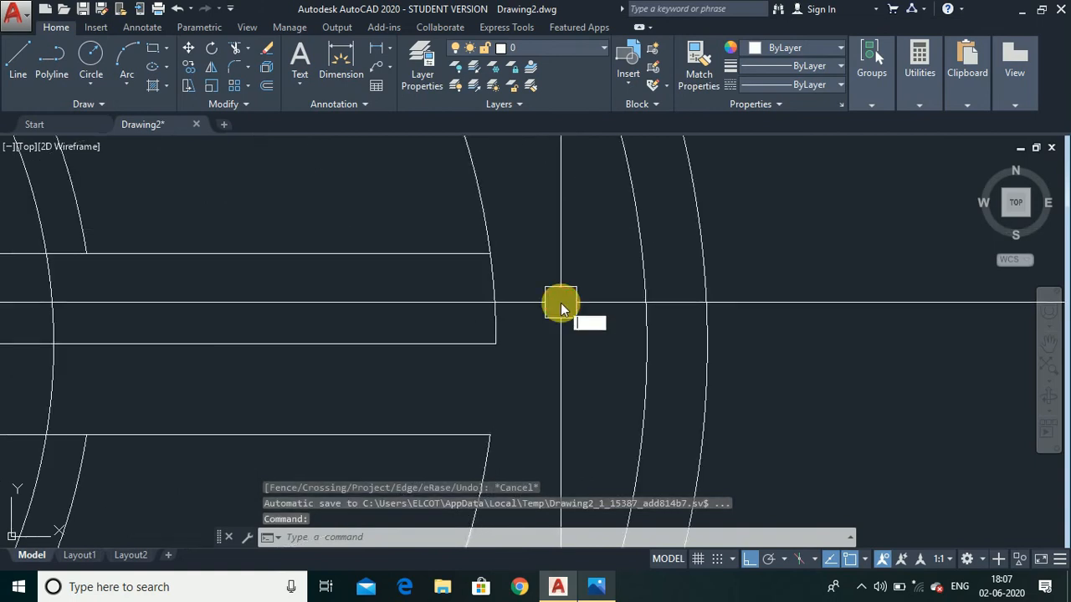
{"action": "type", "text": "tr"}
{"action": "key", "text": "Return"}
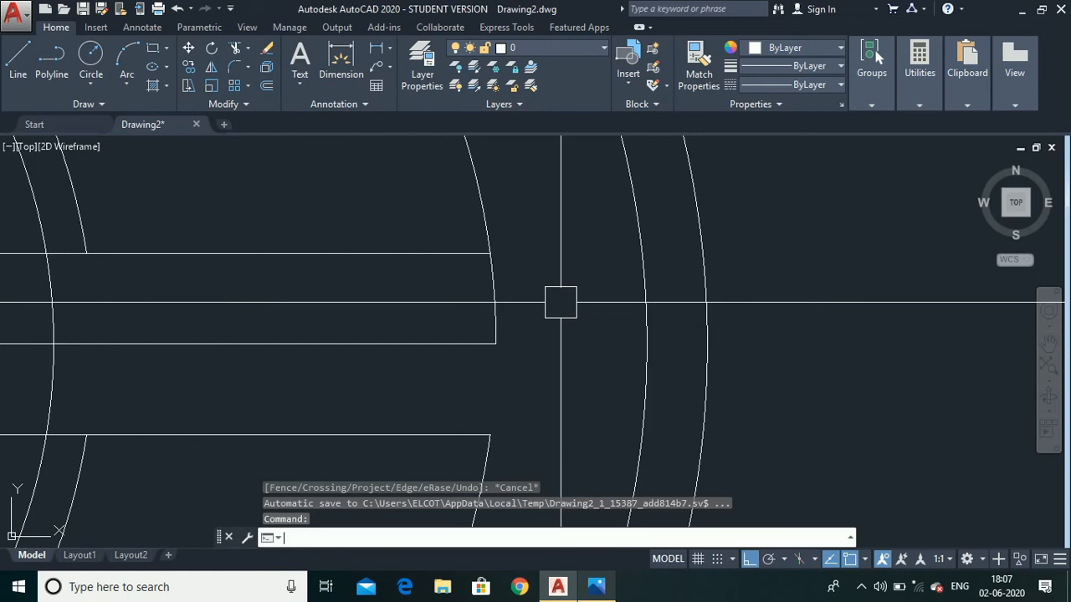
{"action": "type", "text": "tr"}
{"action": "key", "text": "Return"}
{"action": "scroll", "coordinate": [560, 302], "scroll_direction": "down", "scroll_amount": 5}
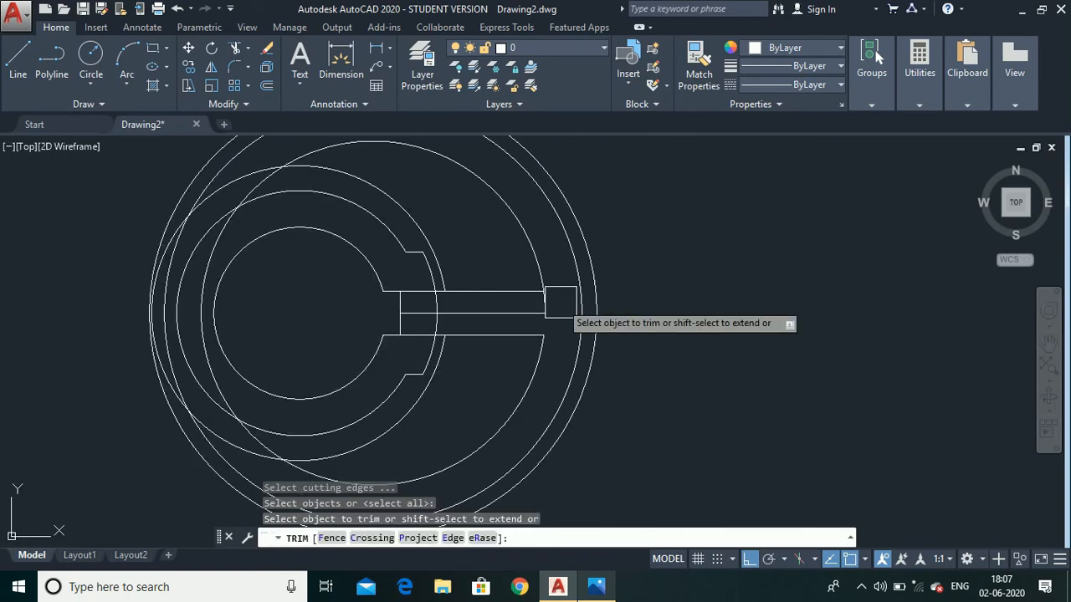
{"action": "scroll", "coordinate": [244, 175], "scroll_direction": "up", "scroll_amount": 2}
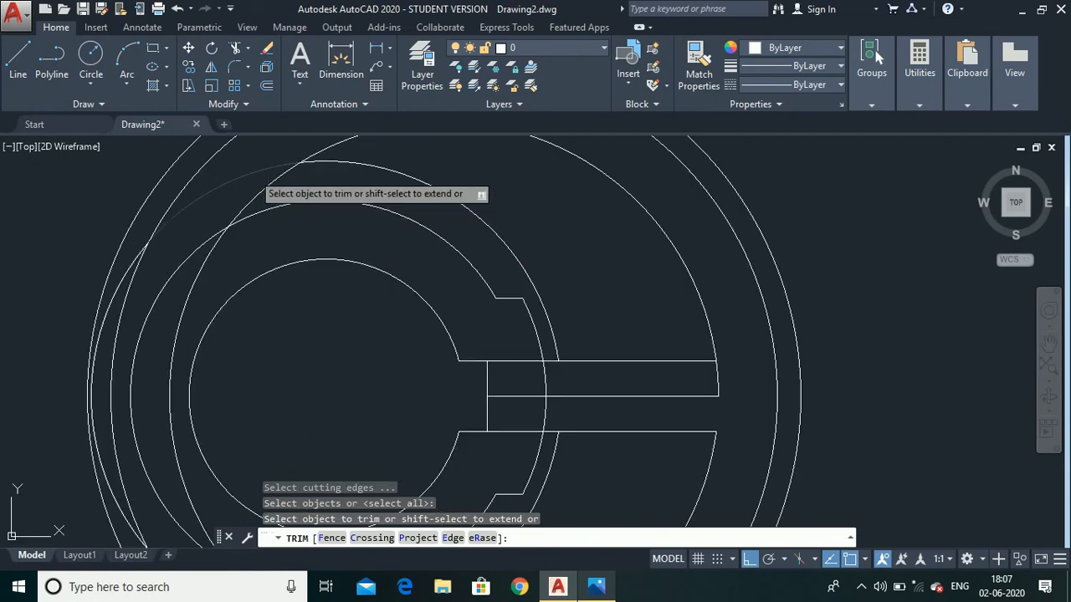
{"action": "left_click", "coordinate": [245, 175]}
{"action": "scroll", "coordinate": [112, 335], "scroll_direction": "up", "scroll_amount": 6}
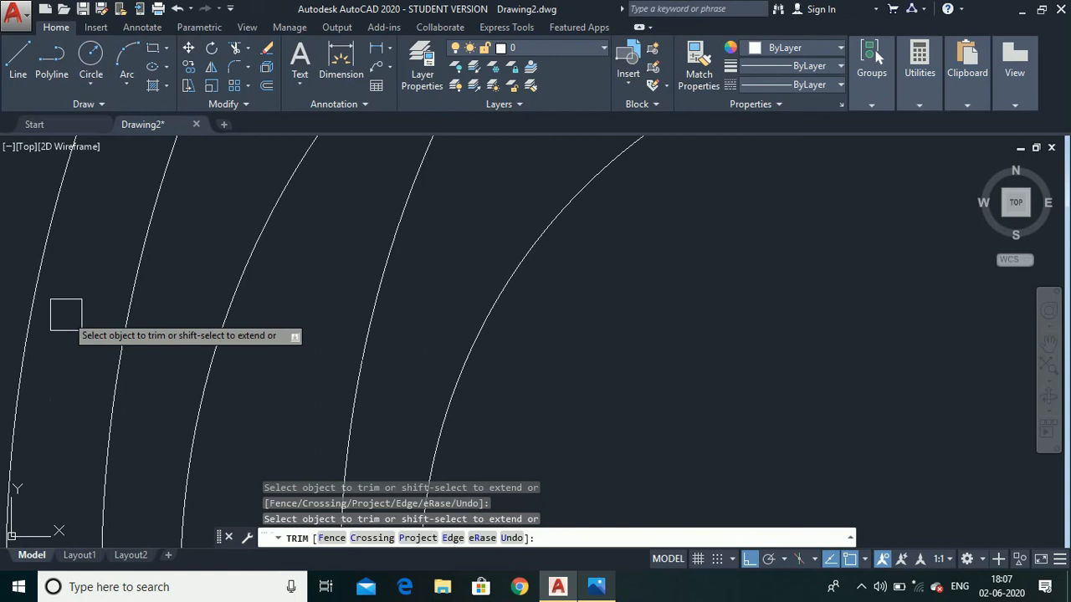
{"action": "scroll", "coordinate": [133, 268], "scroll_direction": "down", "scroll_amount": 5}
{"action": "scroll", "coordinate": [176, 443], "scroll_direction": "up", "scroll_amount": 3}
{"action": "scroll", "coordinate": [177, 444], "scroll_direction": "up", "scroll_amount": 2}
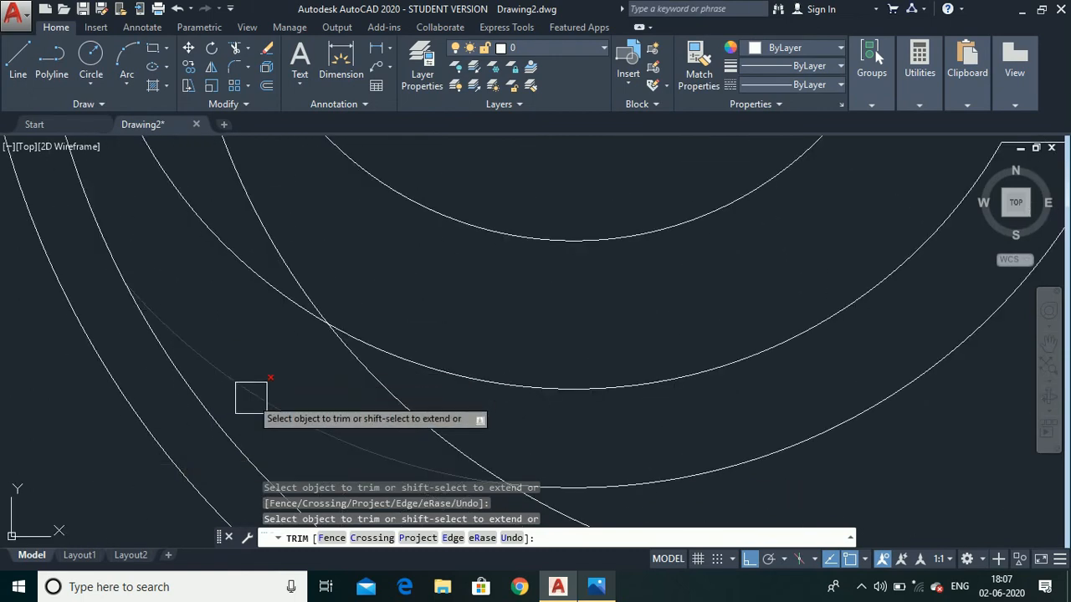
{"action": "scroll", "coordinate": [251, 398], "scroll_direction": "down", "scroll_amount": 5}
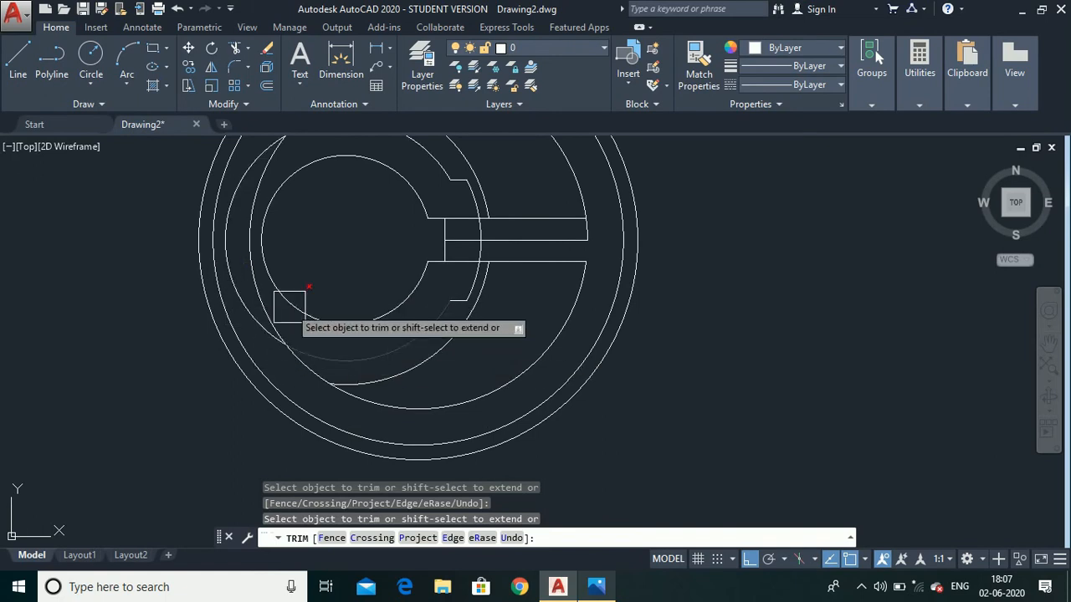
Trim the innermost large circle between the stepped hub arc and the outer hub offset arc, both below and above the hub
{"action": "scroll", "coordinate": [257, 279], "scroll_direction": "up", "scroll_amount": 2}
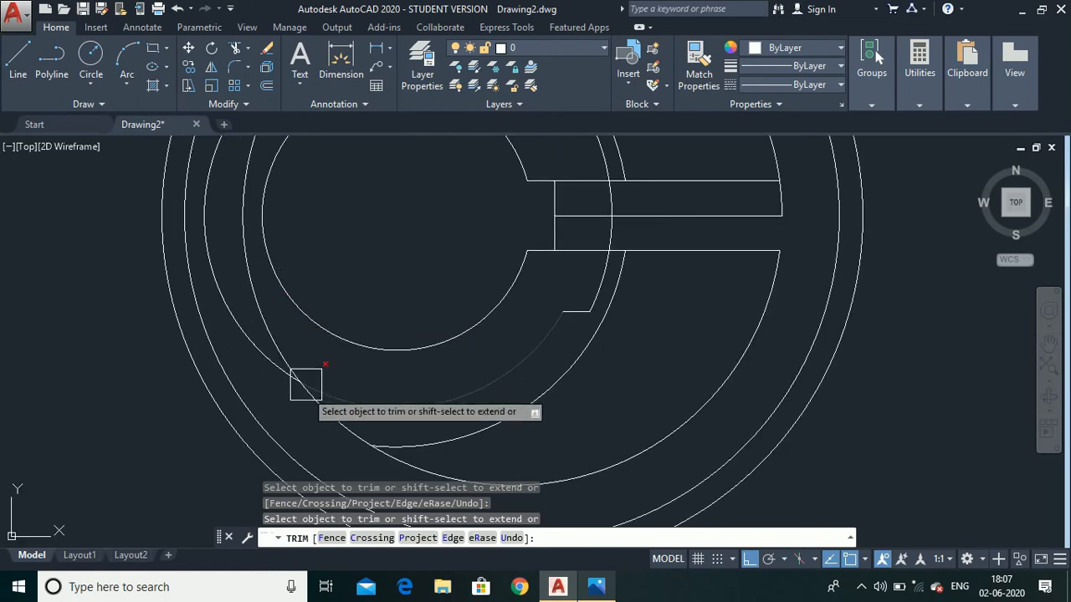
{"action": "scroll", "coordinate": [321, 420], "scroll_direction": "down", "scroll_amount": 4}
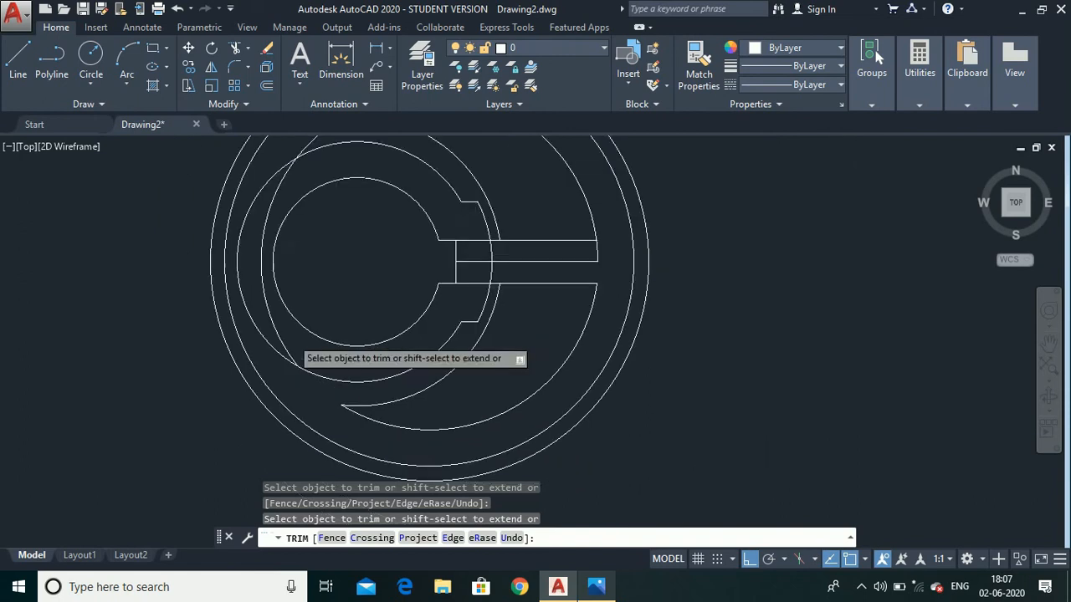
{"action": "scroll", "coordinate": [311, 205], "scroll_direction": "up", "scroll_amount": 4}
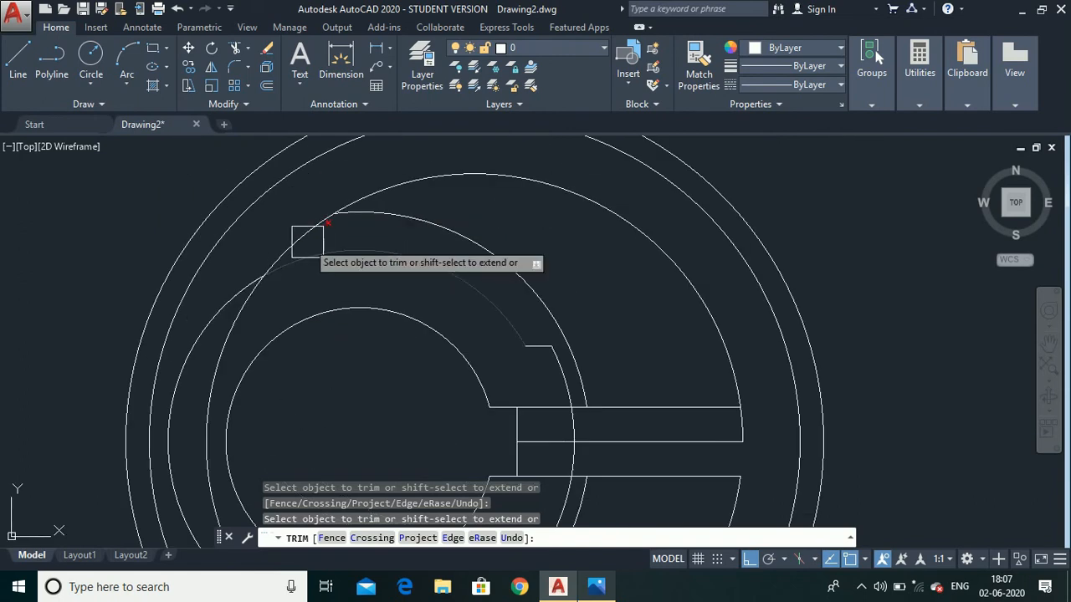
{"action": "scroll", "coordinate": [306, 228], "scroll_direction": "down", "scroll_amount": 3}
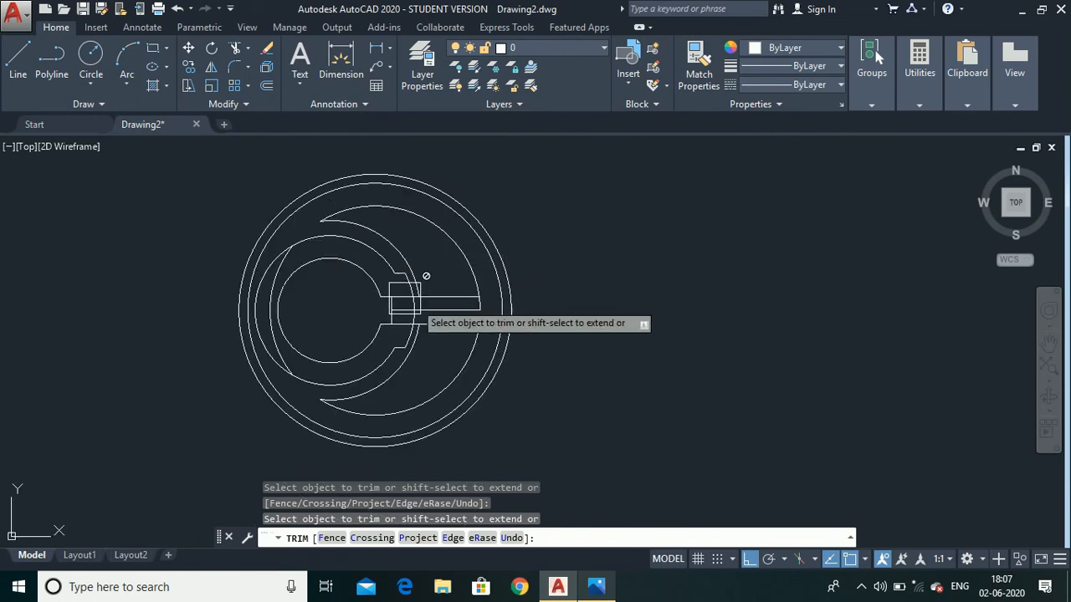
Trim the upper and lower parallel lines between the stepped hub arc and the outer hub offset arc
{"action": "scroll", "coordinate": [409, 305], "scroll_direction": "up", "scroll_amount": 4}
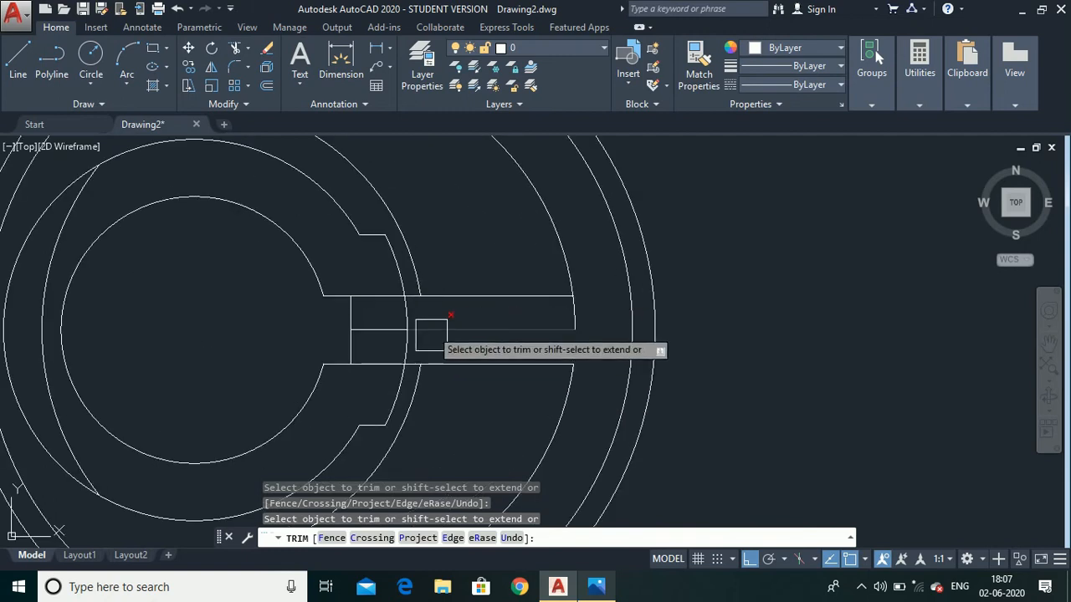
{"action": "scroll", "coordinate": [443, 301], "scroll_direction": "up", "scroll_amount": 4}
{"action": "scroll", "coordinate": [397, 282], "scroll_direction": "up", "scroll_amount": 3}
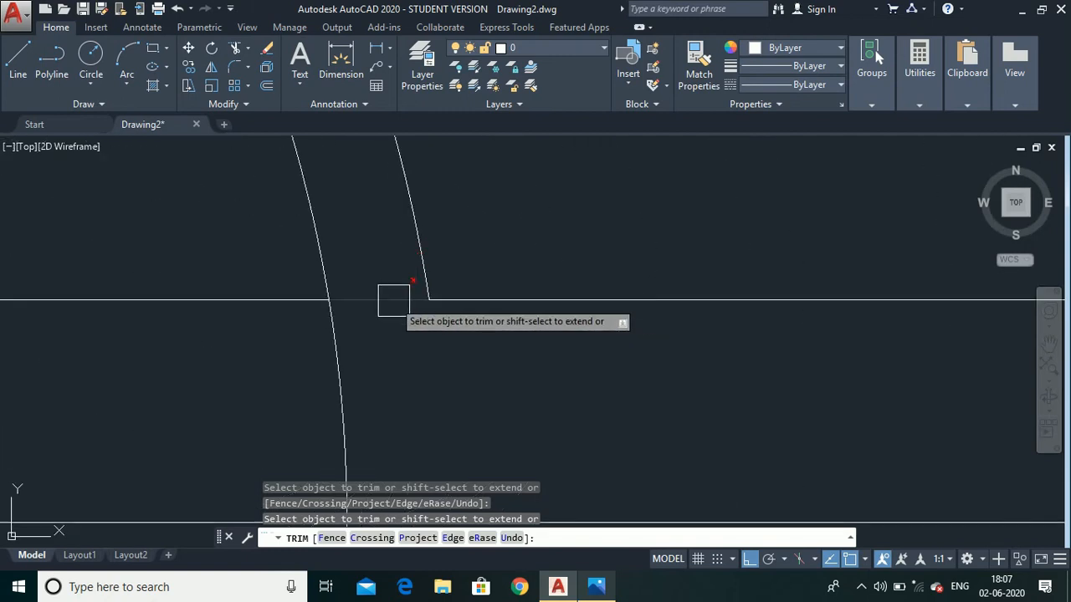
{"action": "scroll", "coordinate": [393, 301], "scroll_direction": "down", "scroll_amount": 3}
{"action": "scroll", "coordinate": [410, 360], "scroll_direction": "up", "scroll_amount": 3}
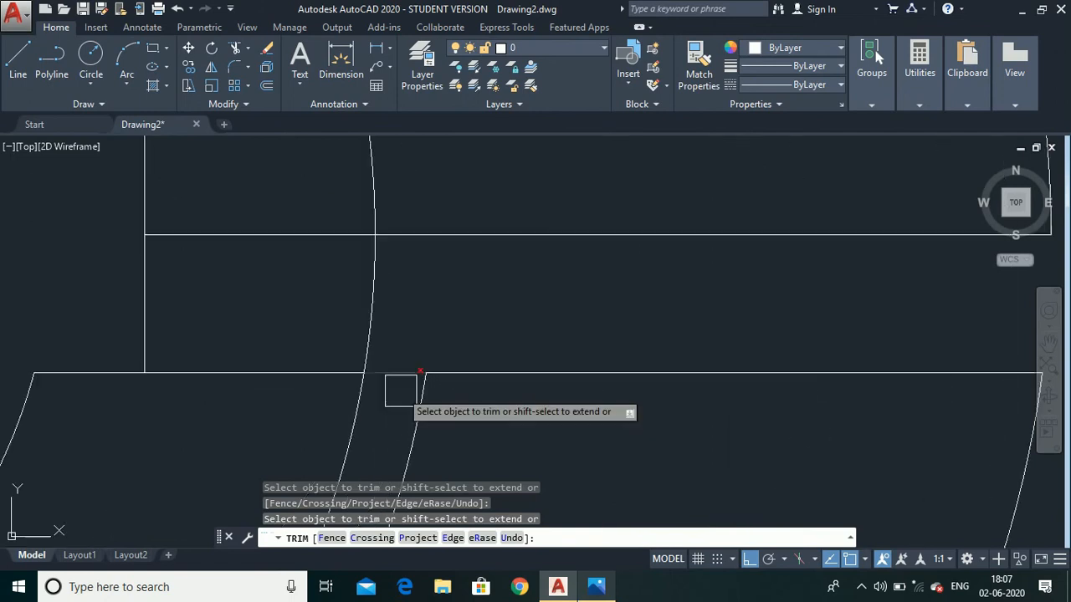
{"action": "scroll", "coordinate": [352, 374], "scroll_direction": "down", "scroll_amount": 5}
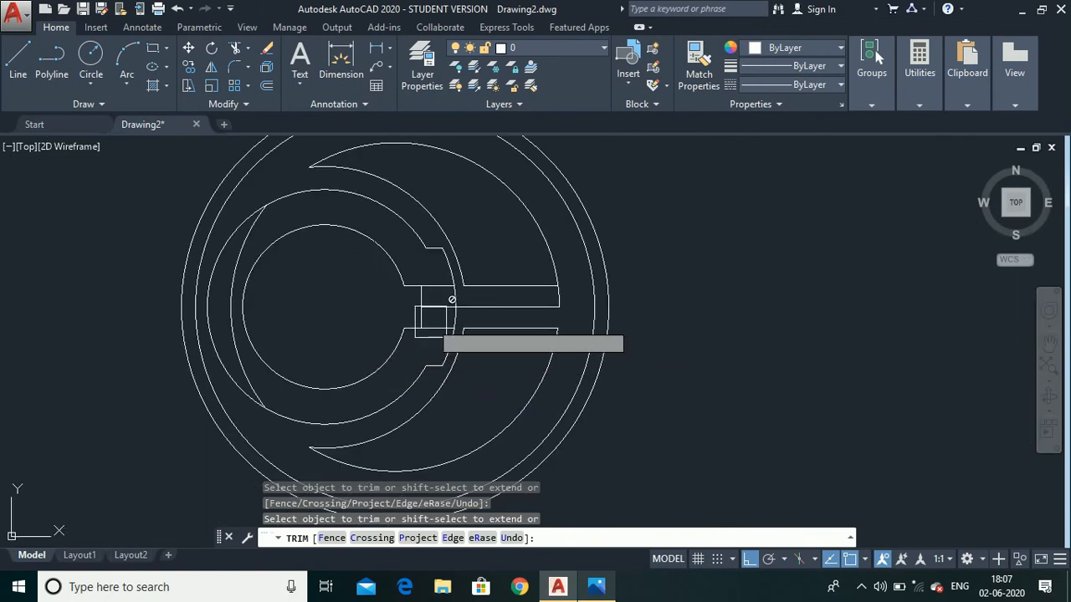
{"action": "key", "text": "Escape"}
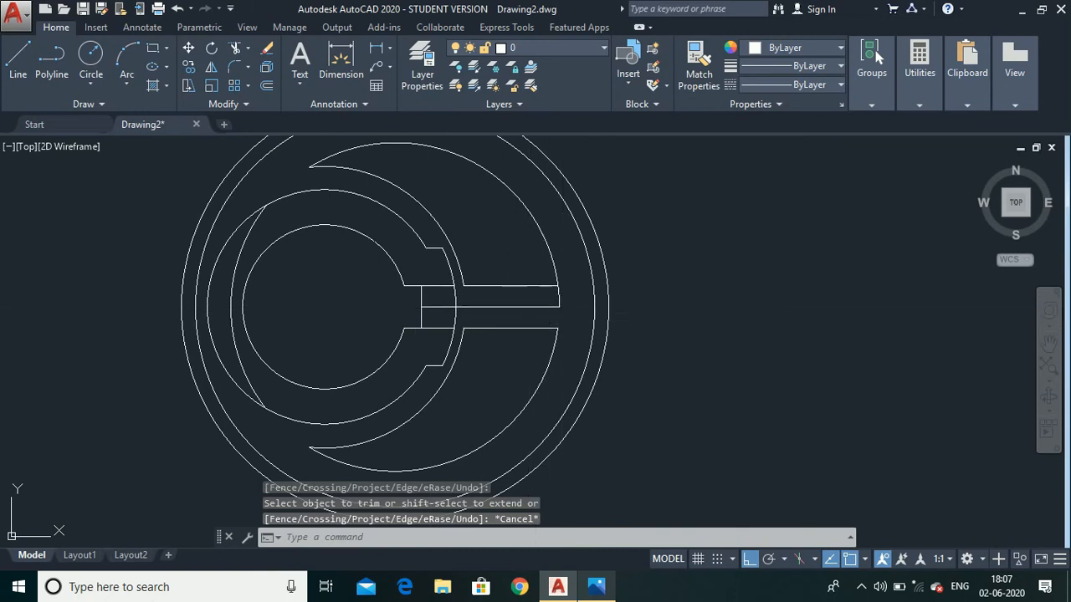
Erase the horizontal centre line and the two leftover parallel segments between the keyway and the stepped hub arc
{"action": "left_click", "coordinate": [520, 307]}
{"action": "key", "text": "Delete"}
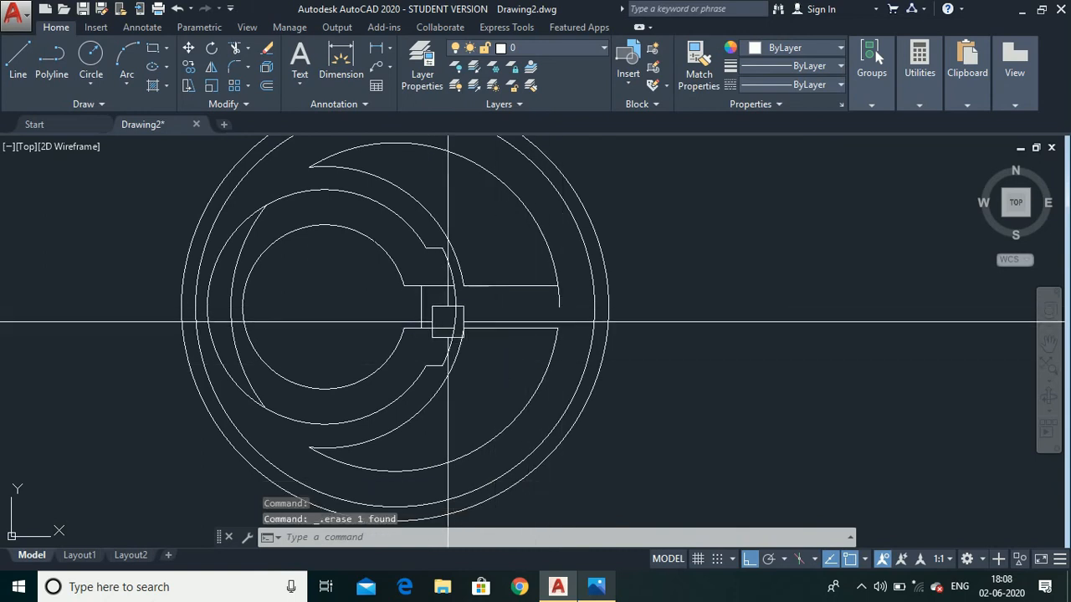
{"action": "scroll", "coordinate": [427, 296], "scroll_direction": "up", "scroll_amount": 4}
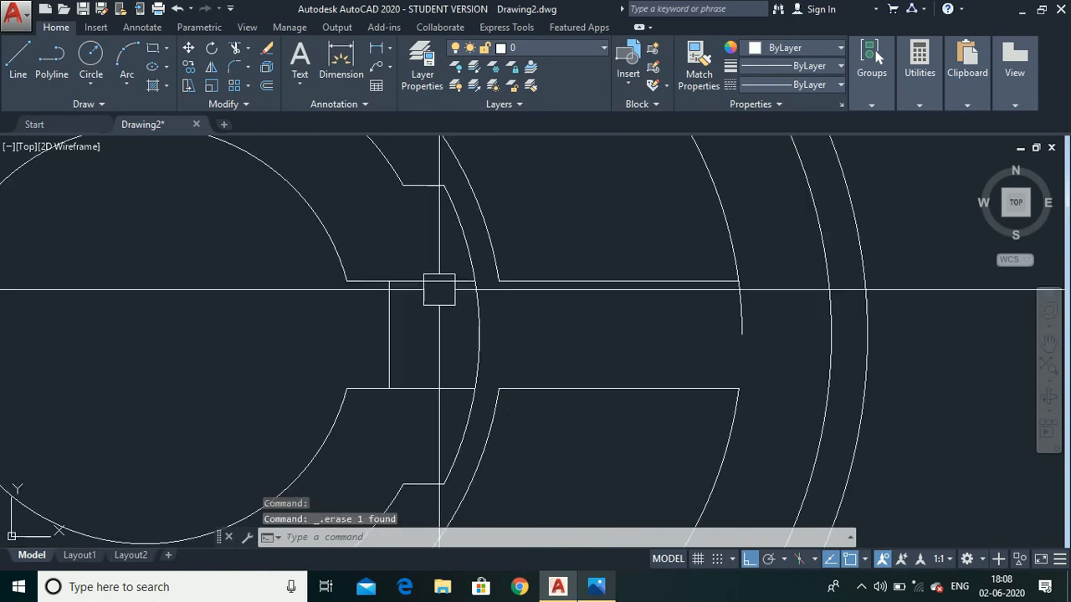
{"action": "left_click", "coordinate": [435, 281]}
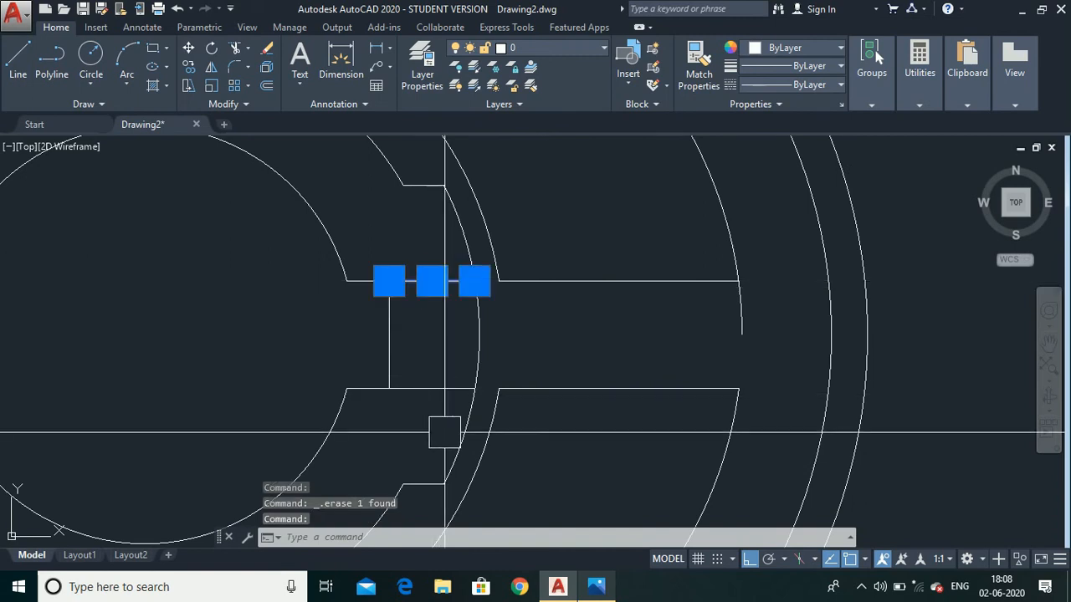
{"action": "left_click", "coordinate": [431, 389]}
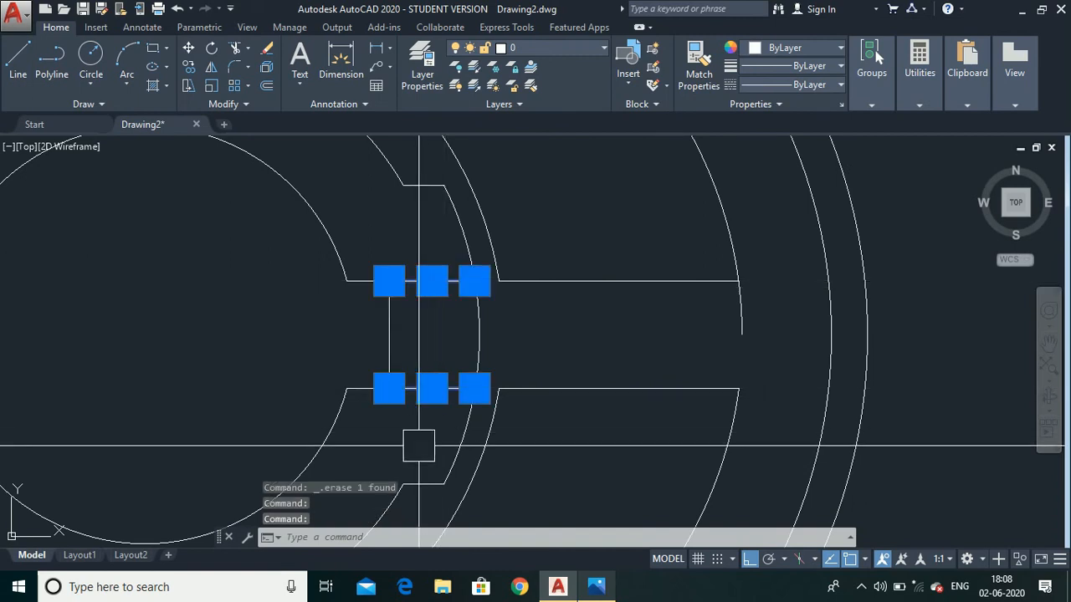
{"action": "key", "text": "Delete"}
{"action": "scroll", "coordinate": [419, 446], "scroll_direction": "down", "scroll_amount": 5}
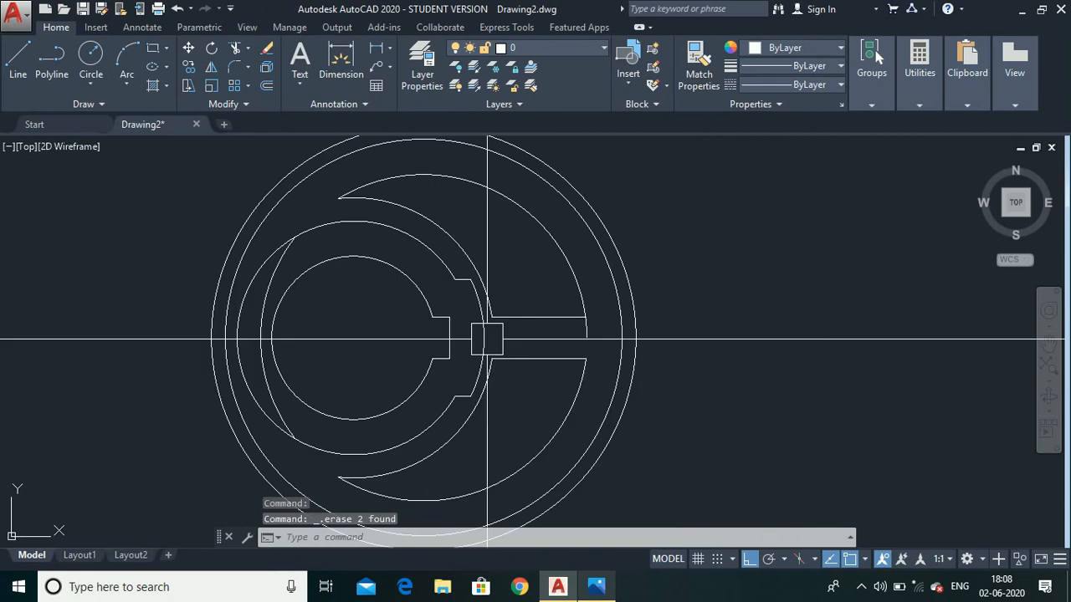
Erase the leftover arc of the innermost large circle inside the hub, on the side opposite the keyway
{"action": "scroll", "coordinate": [251, 359], "scroll_direction": "up", "scroll_amount": 2}
{"action": "left_click", "coordinate": [256, 363]}
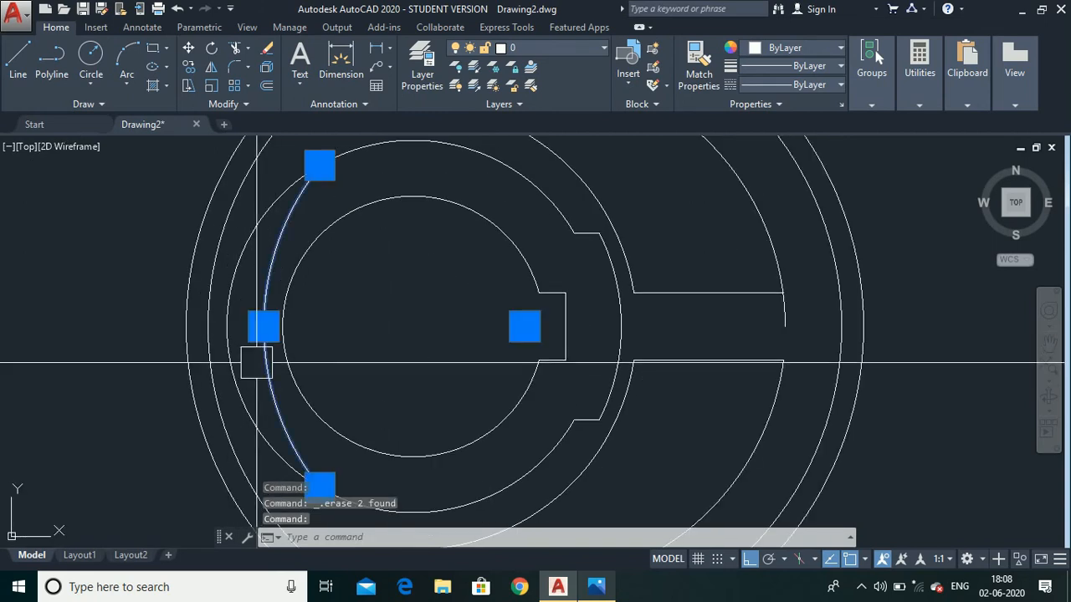
{"action": "key", "text": "Delete"}
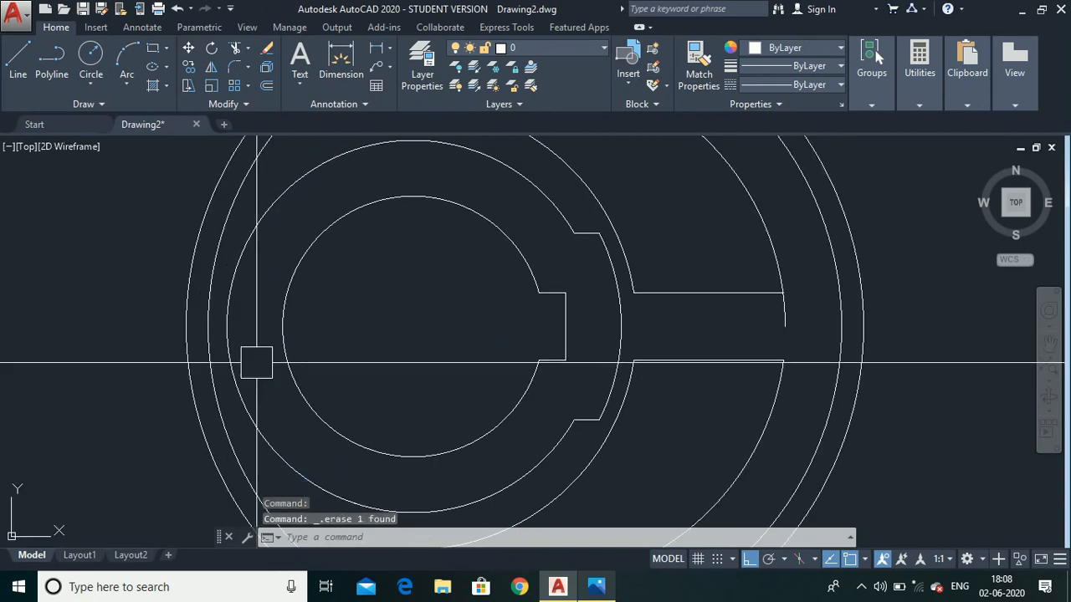
{"action": "scroll", "coordinate": [256, 362], "scroll_direction": "down", "scroll_amount": 2}
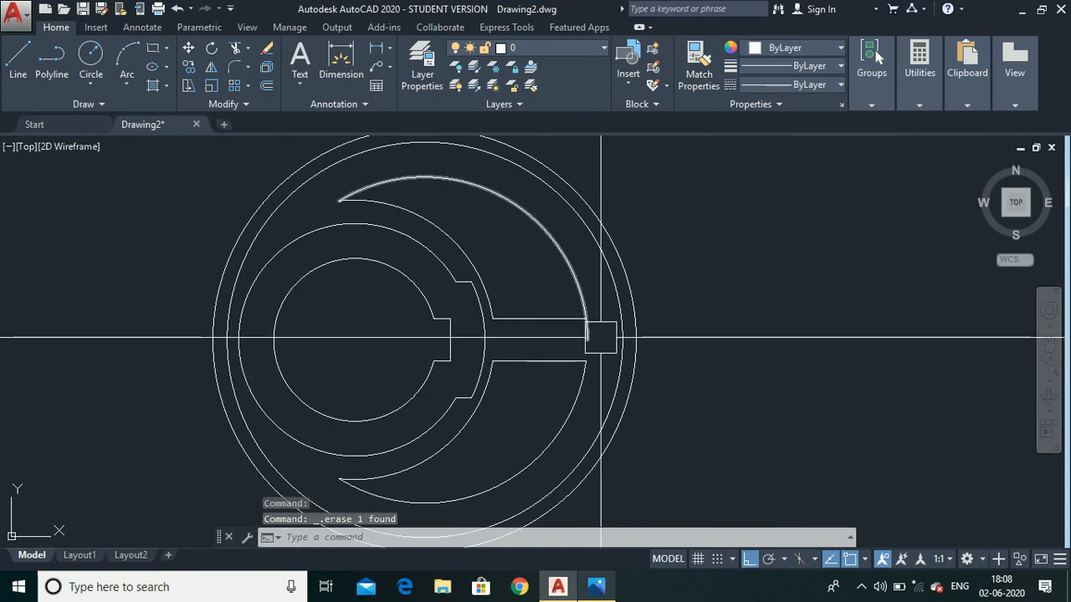
Trim the short stub of the upper slot's outer arc that extends below the slot's straight edge
{"action": "type", "text": "tr"}
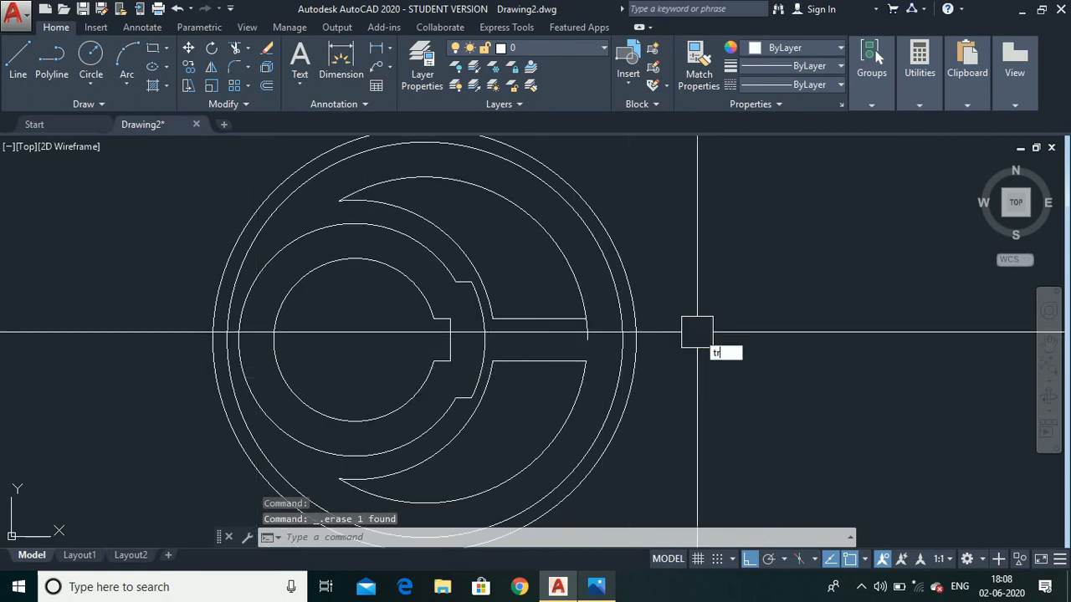
{"action": "key", "text": "Return"}
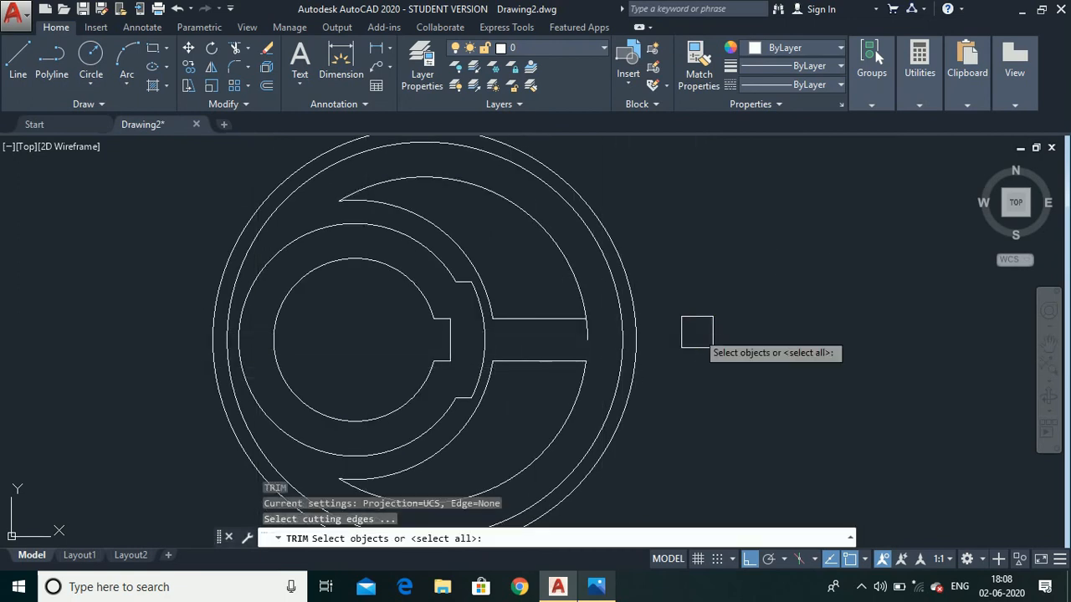
{"action": "key", "text": "Return"}
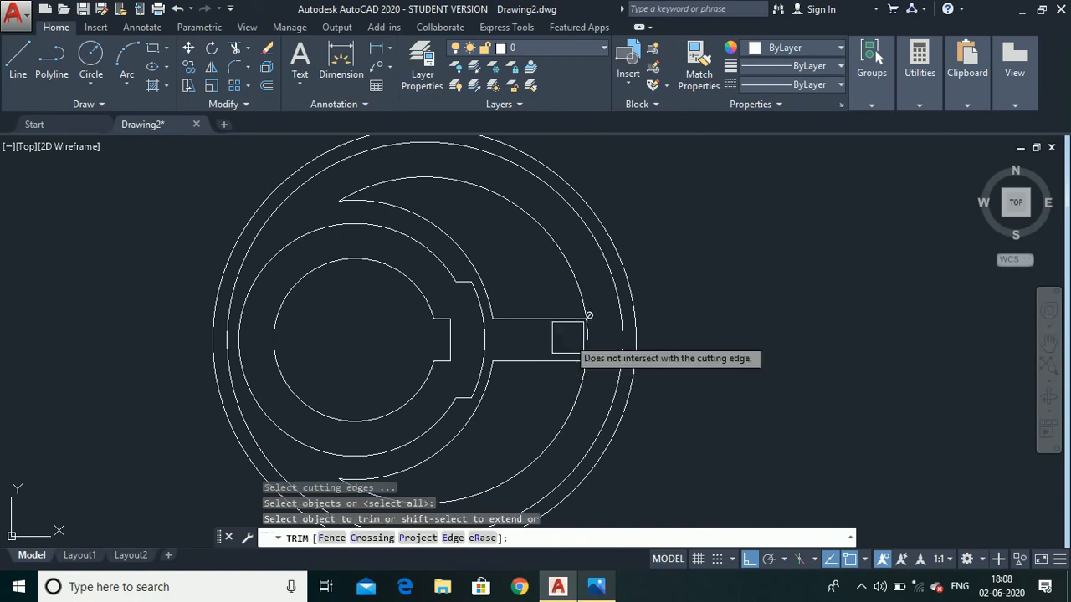
{"action": "scroll", "coordinate": [588, 313], "scroll_direction": "up", "scroll_amount": 4}
{"action": "left_click", "coordinate": [611, 339]}
{"action": "scroll", "coordinate": [660, 352], "scroll_direction": "down", "scroll_amount": 4}
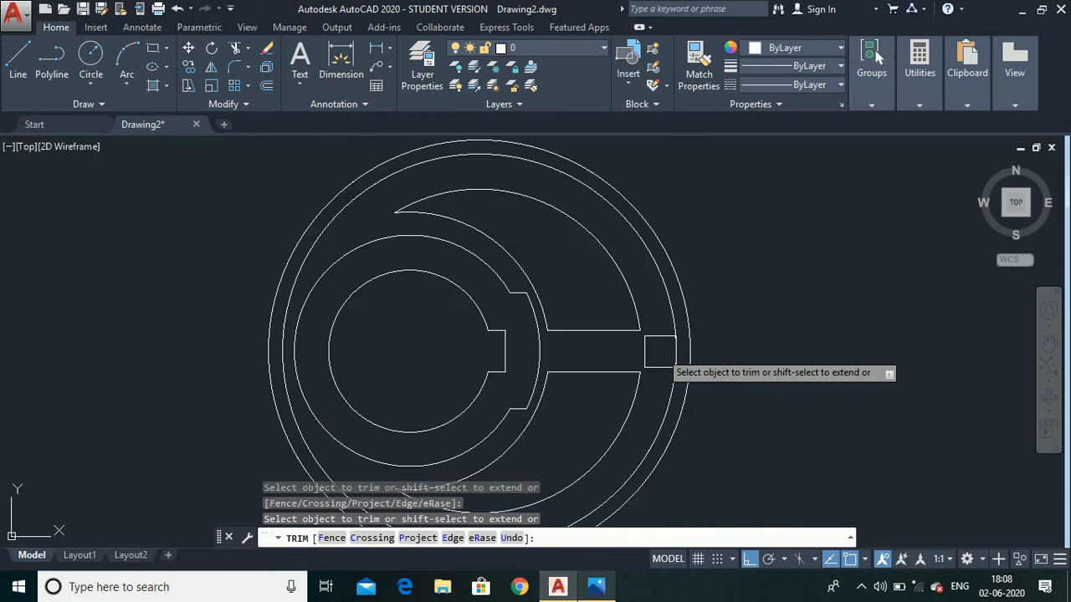
{"action": "key", "text": "Escape"}
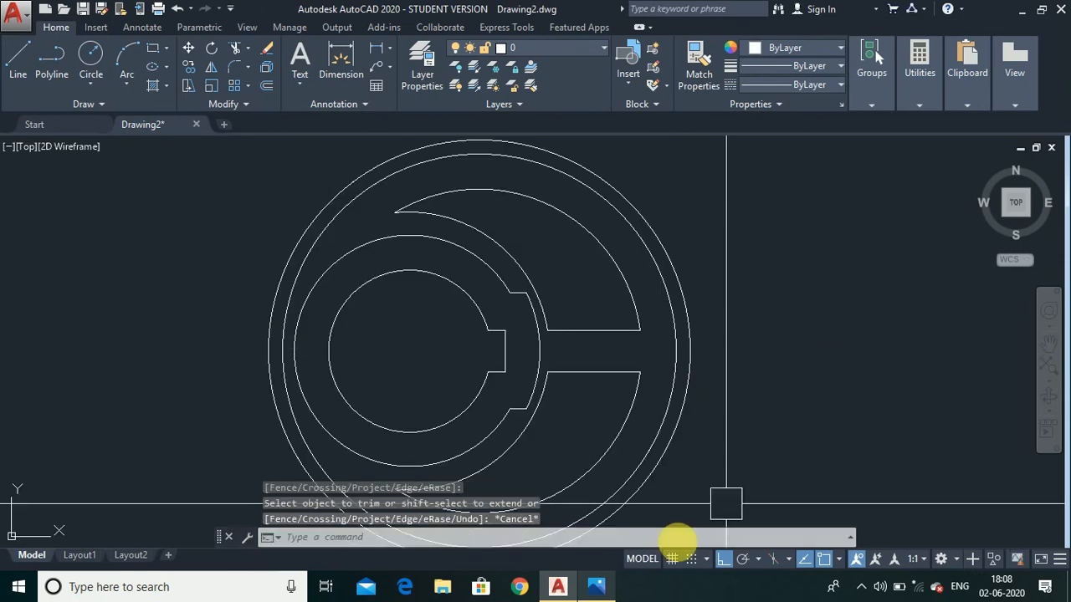
Check the slot corner radii in 3-2d.png and fillet the upper slot's pointed tip with radius 6, using the Multiple option
{"action": "left_click", "coordinate": [607, 590]}
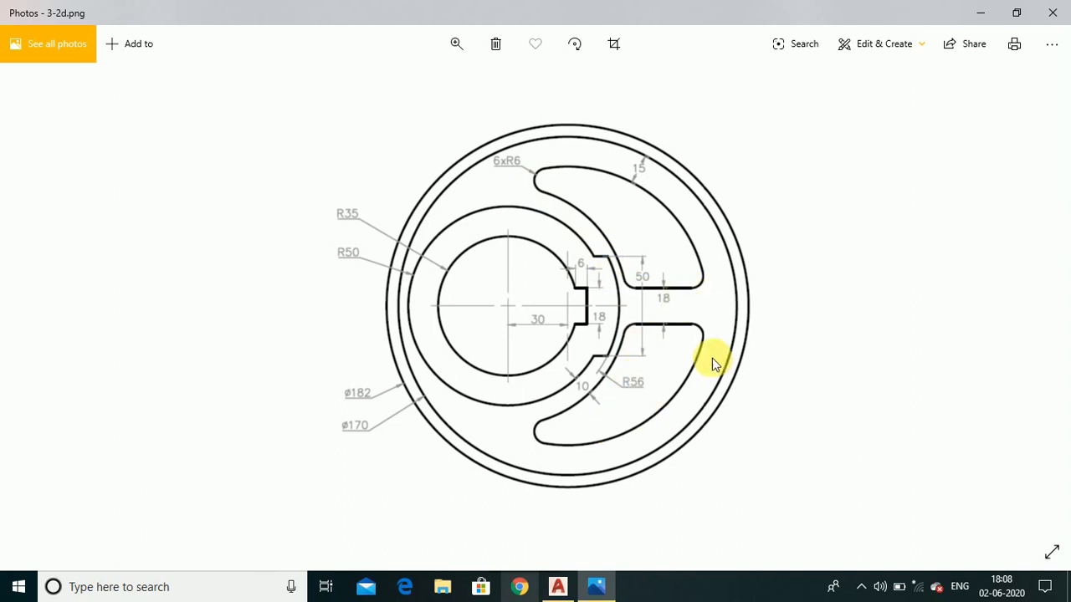
{"action": "left_click", "coordinate": [558, 586]}
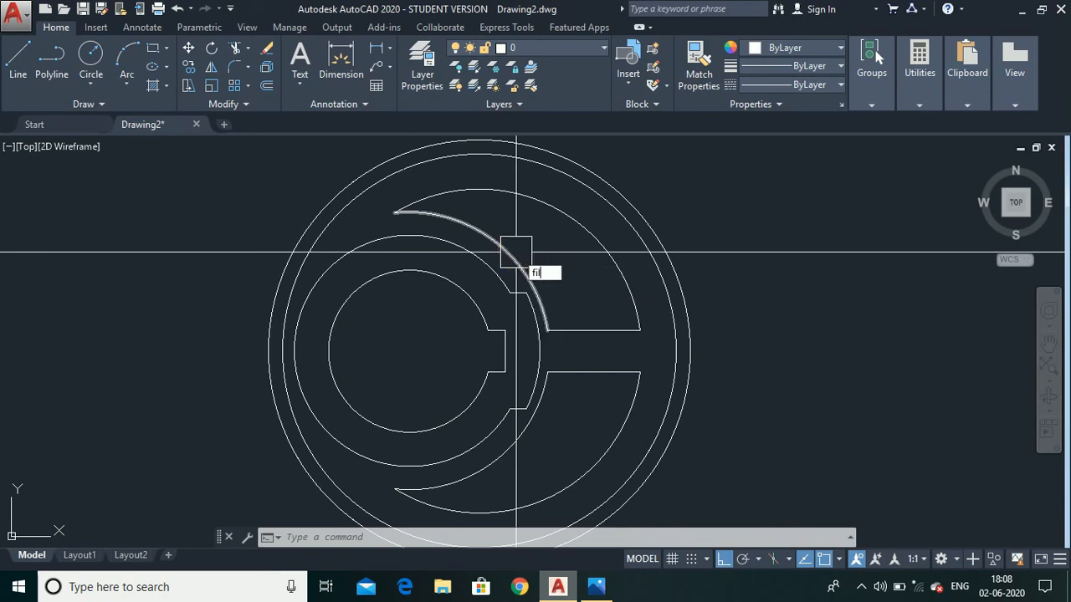
{"action": "type", "text": "f"}
{"action": "key", "text": "Return"}
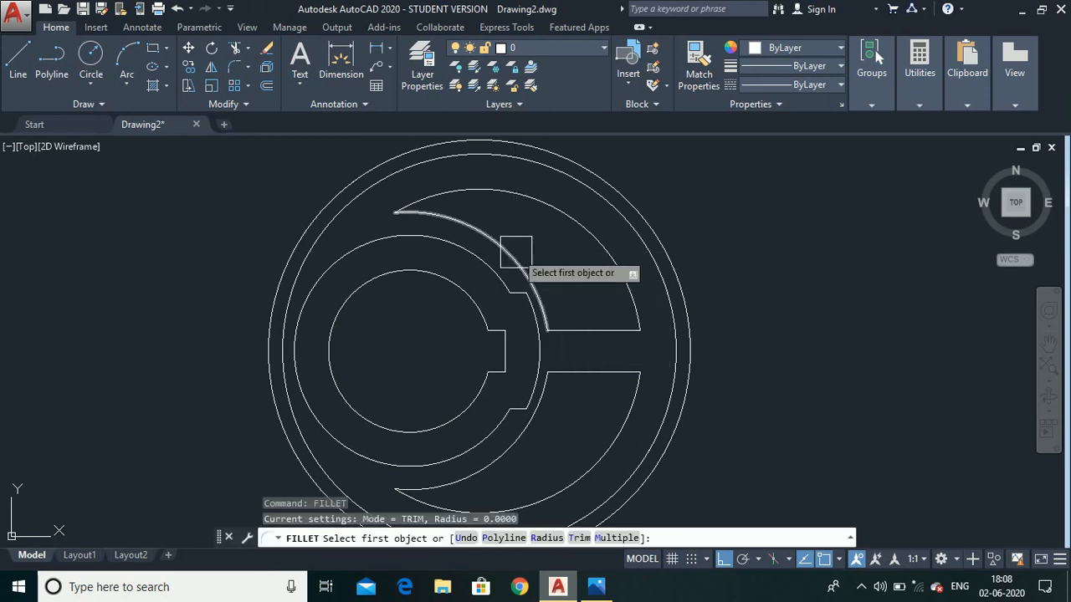
{"action": "type", "text": "r"}
{"action": "key", "text": "Return"}
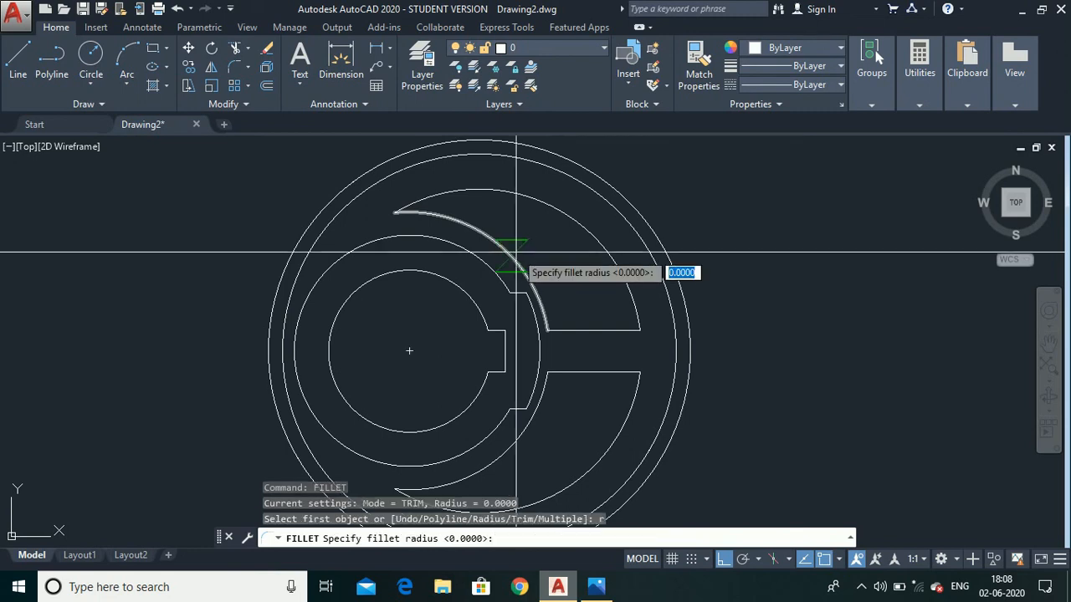
{"action": "type", "text": "4"}
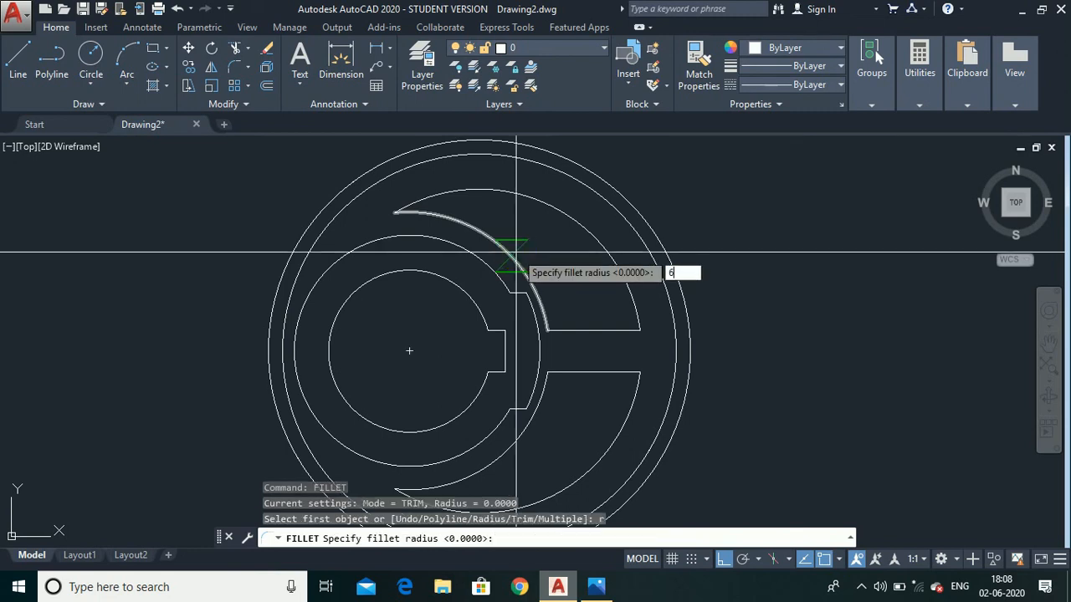
{"action": "key", "text": "Return"}
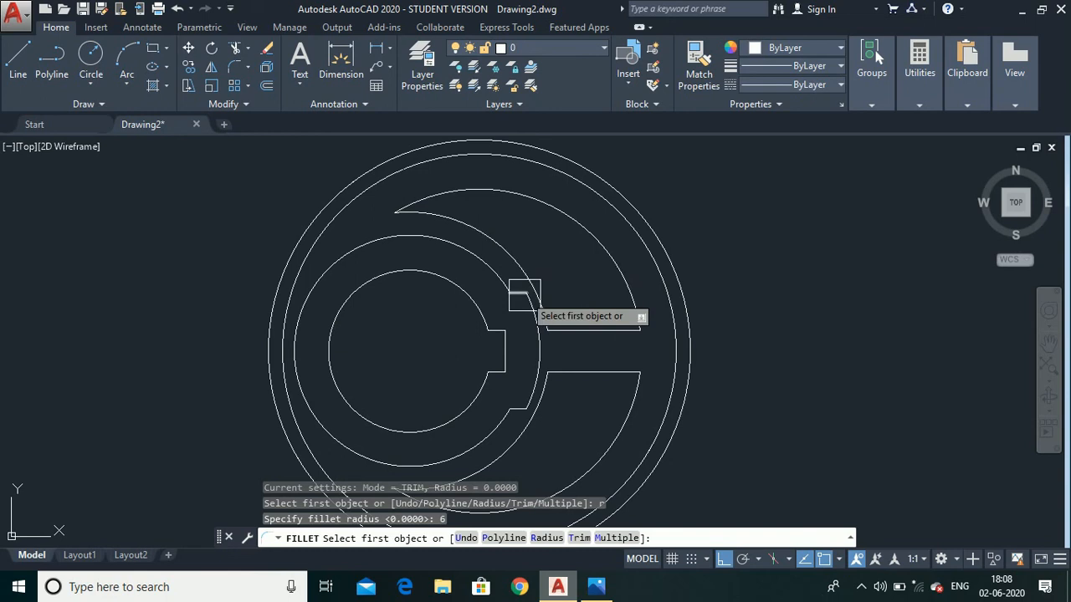
{"action": "left_click", "coordinate": [620, 540]}
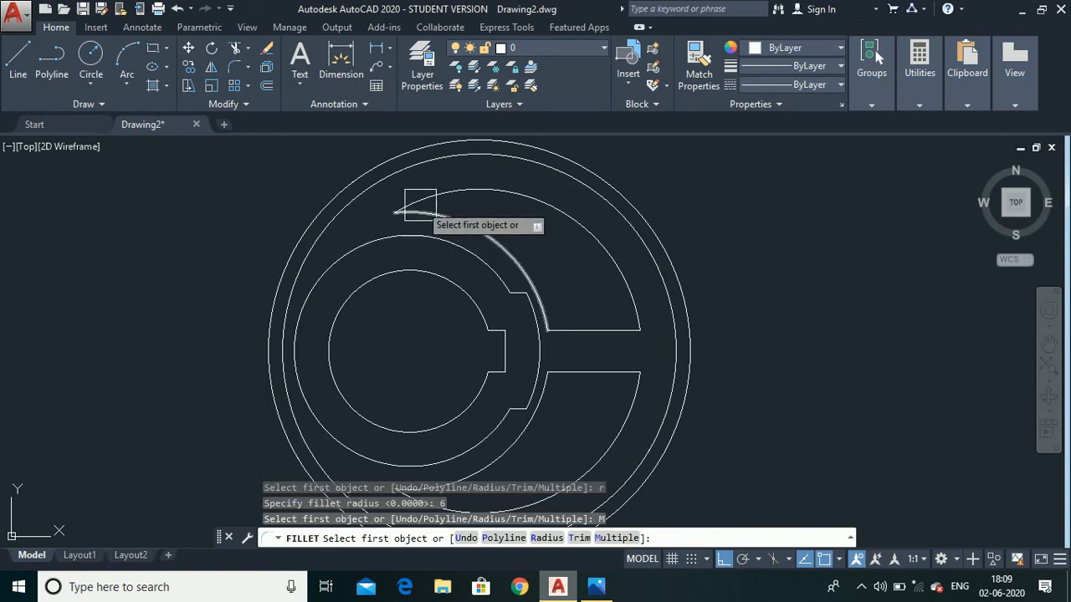
{"action": "scroll", "coordinate": [421, 198], "scroll_direction": "up", "scroll_amount": 4}
{"action": "left_click", "coordinate": [430, 215]}
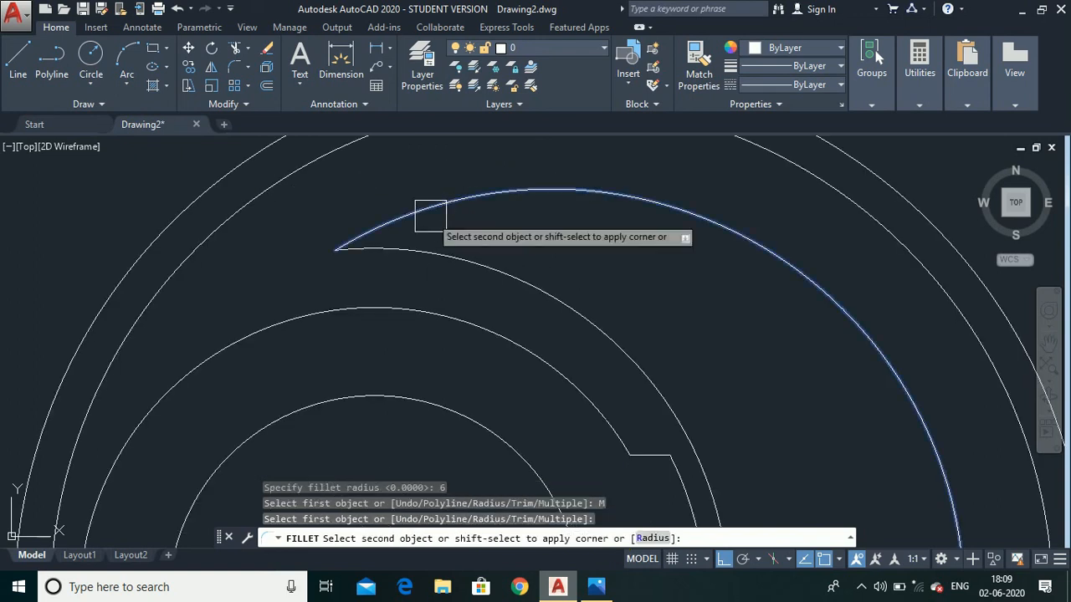
{"action": "left_click", "coordinate": [431, 247]}
Fillet both corners of the upper slot's straight edge where it meets the inner and outer arcs, radius 6
{"action": "scroll", "coordinate": [419, 234], "scroll_direction": "down", "scroll_amount": 4}
{"action": "scroll", "coordinate": [544, 334], "scroll_direction": "up", "scroll_amount": 4}
{"action": "left_click", "coordinate": [552, 314]}
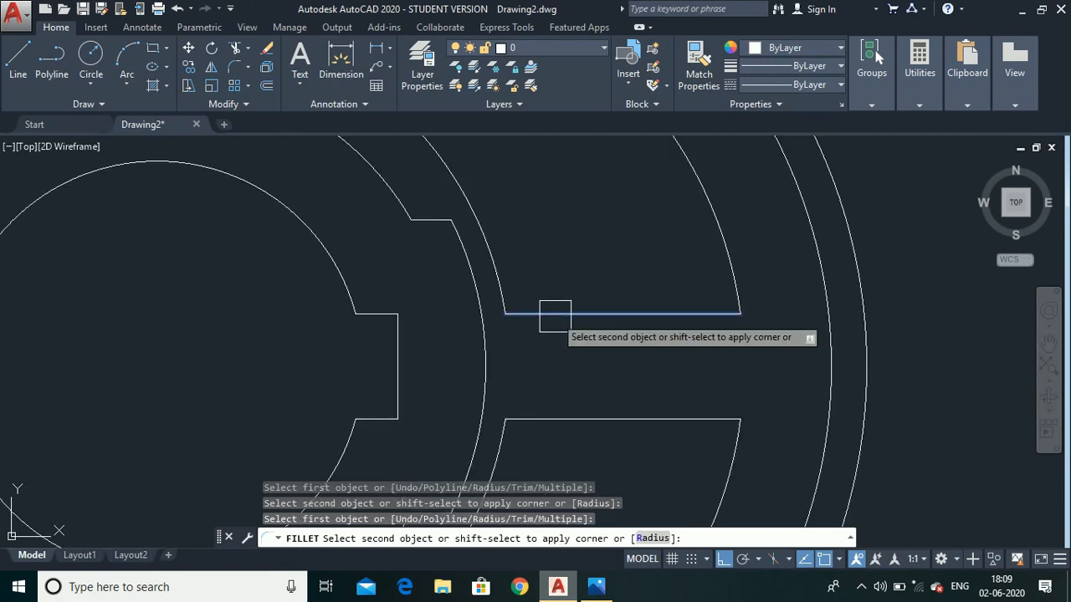
{"action": "left_click", "coordinate": [496, 271]}
{"action": "left_click", "coordinate": [671, 306]}
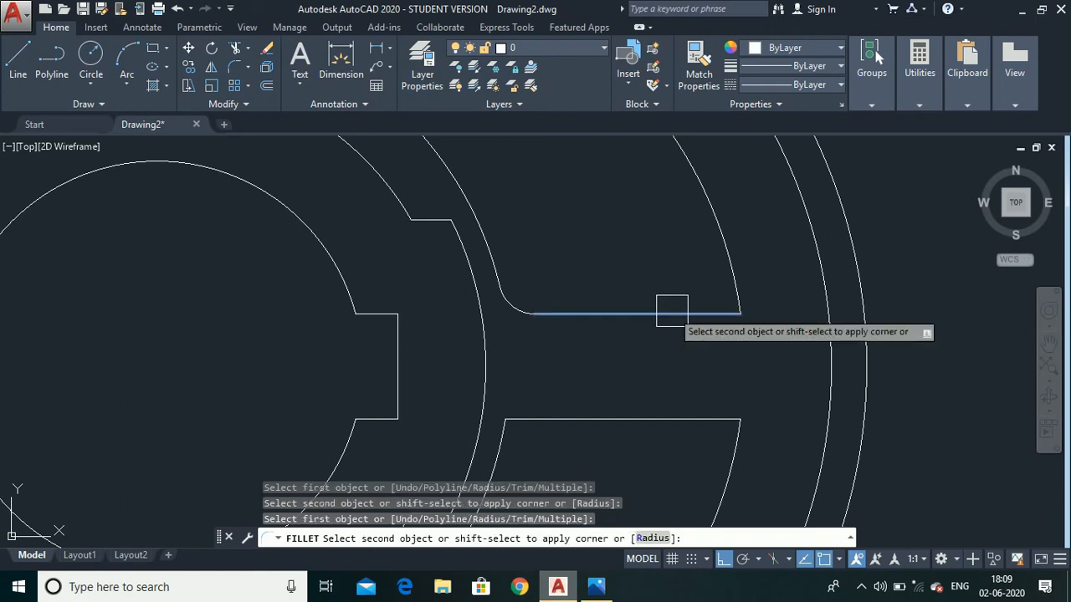
{"action": "left_click", "coordinate": [720, 259]}
{"action": "scroll", "coordinate": [719, 258], "scroll_direction": "down", "scroll_amount": 4}
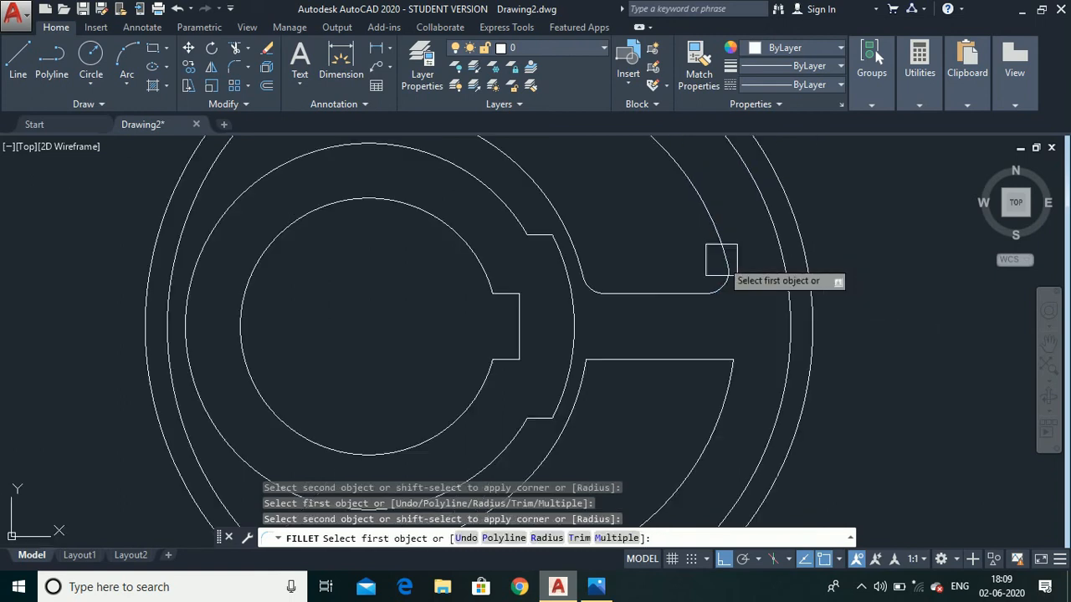
Fillet both corners of the lower slot's straight edge where it meets the outer and inner arcs, radius 6
{"action": "scroll", "coordinate": [737, 381], "scroll_direction": "up", "scroll_amount": 5}
{"action": "left_click", "coordinate": [720, 361]}
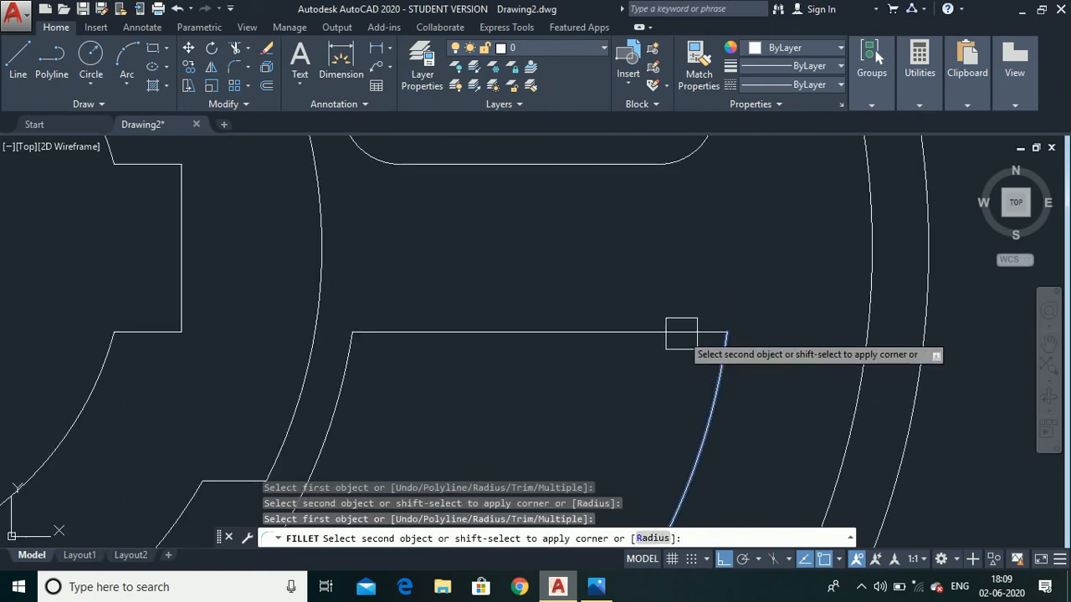
{"action": "left_click", "coordinate": [680, 333]}
{"action": "scroll", "coordinate": [678, 331], "scroll_direction": "down", "scroll_amount": 3}
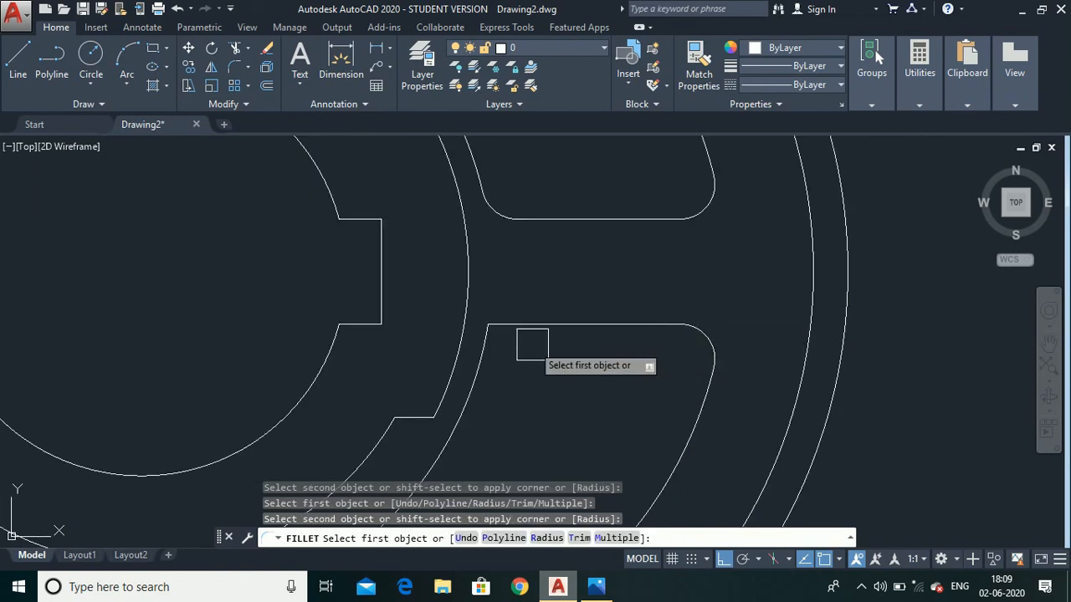
{"action": "left_click", "coordinate": [478, 375]}
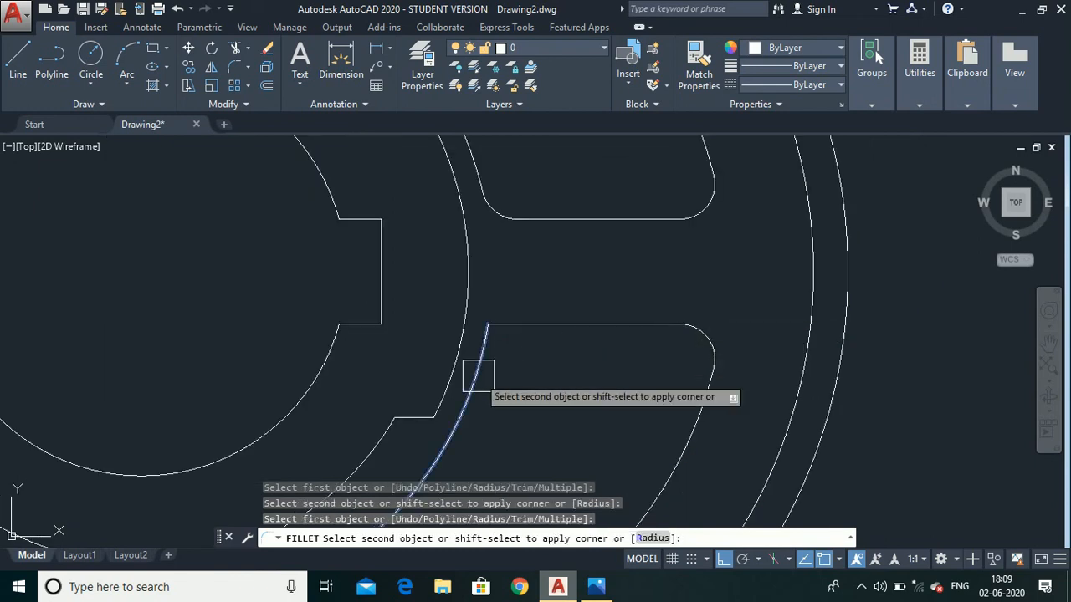
{"action": "left_click", "coordinate": [563, 327]}
{"action": "scroll", "coordinate": [563, 327], "scroll_direction": "down", "scroll_amount": 5}
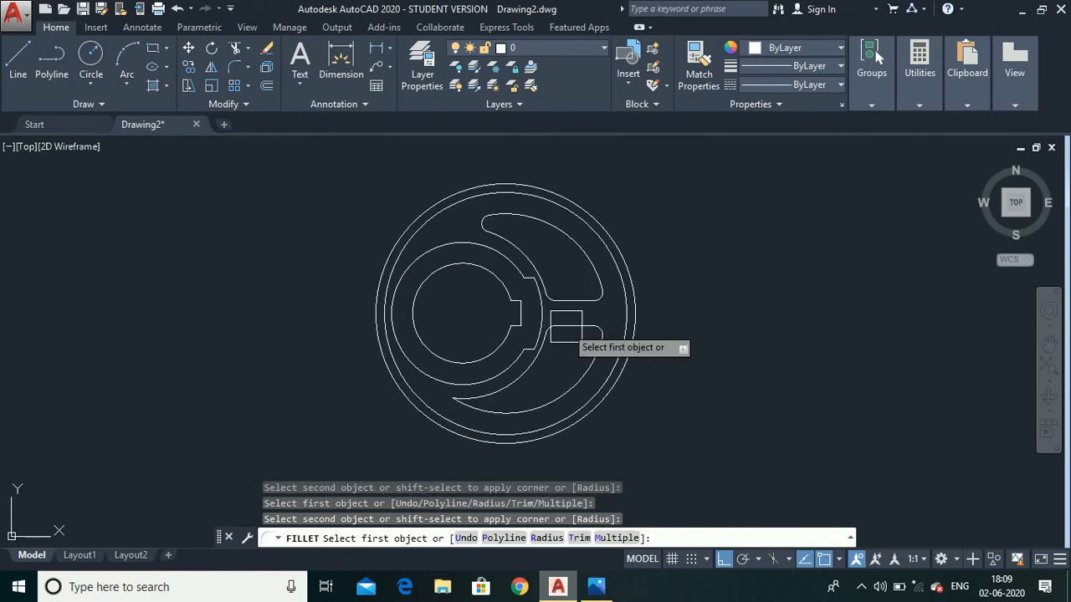
Fillet the lower slot's pointed tip with radius 6 and compare the finished outline with the 3-2d.png reference
{"action": "scroll", "coordinate": [501, 414], "scroll_direction": "up", "scroll_amount": 5}
{"action": "left_click", "coordinate": [479, 408]}
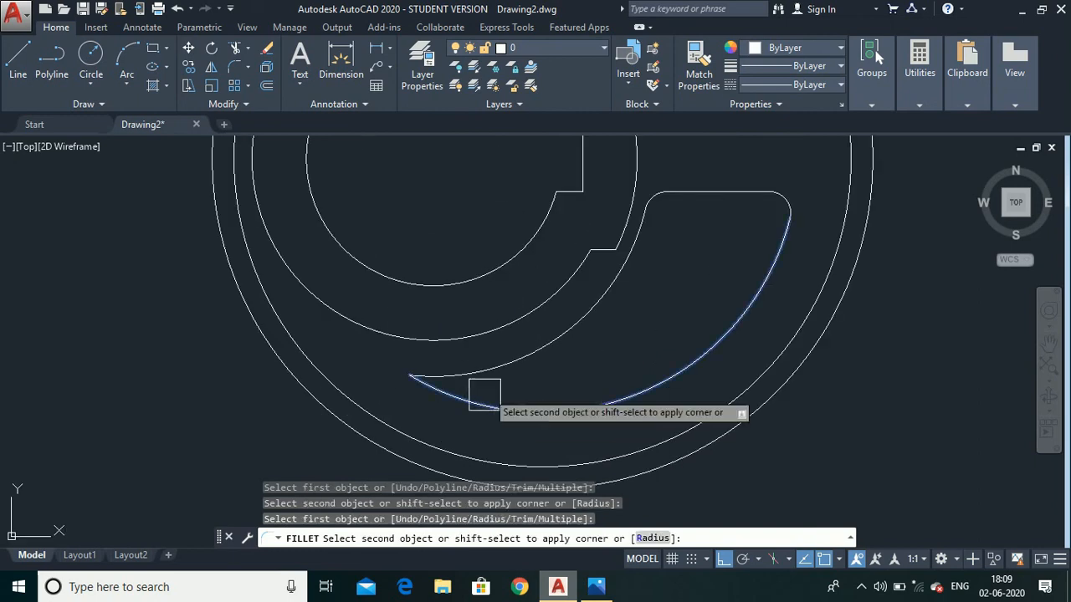
{"action": "left_click", "coordinate": [494, 376]}
{"action": "scroll", "coordinate": [492, 386], "scroll_direction": "down", "scroll_amount": 5}
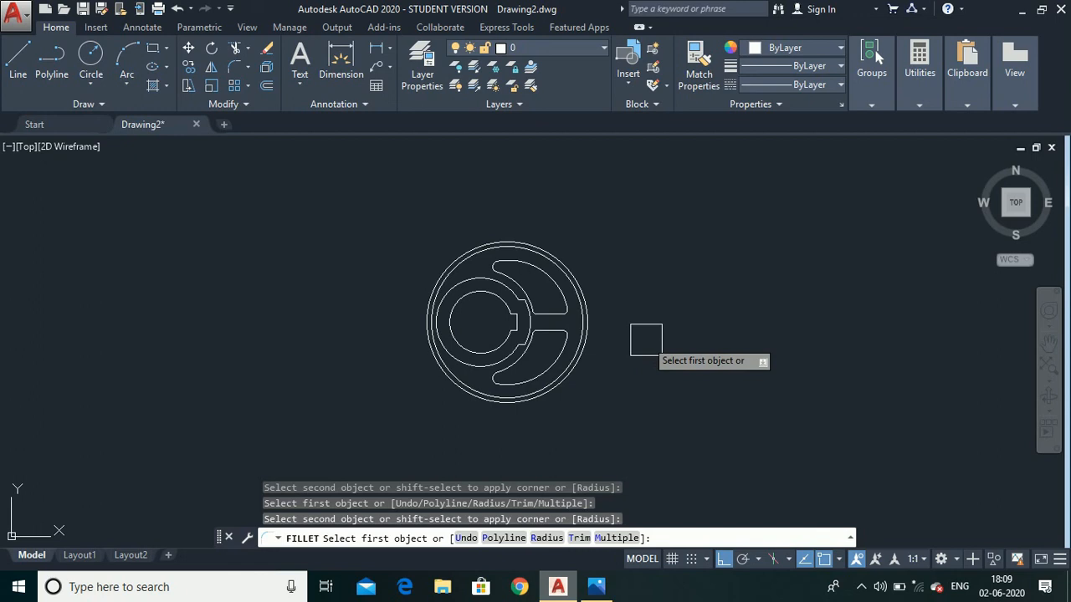
{"action": "scroll", "coordinate": [646, 339], "scroll_direction": "up", "scroll_amount": 2}
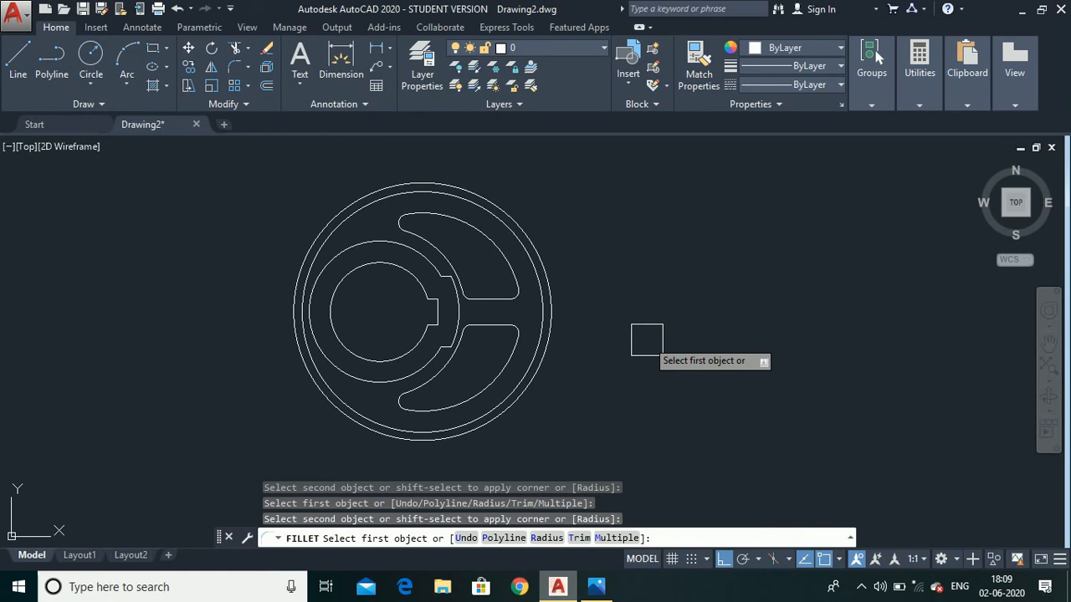
{"action": "key", "text": "Return"}
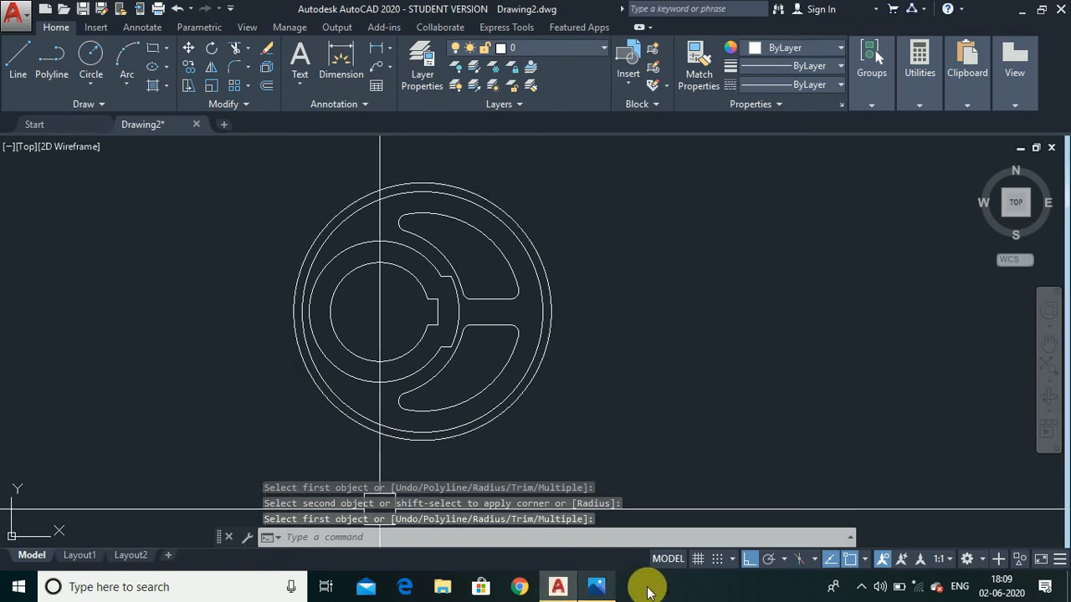
{"action": "left_click", "coordinate": [608, 586]}
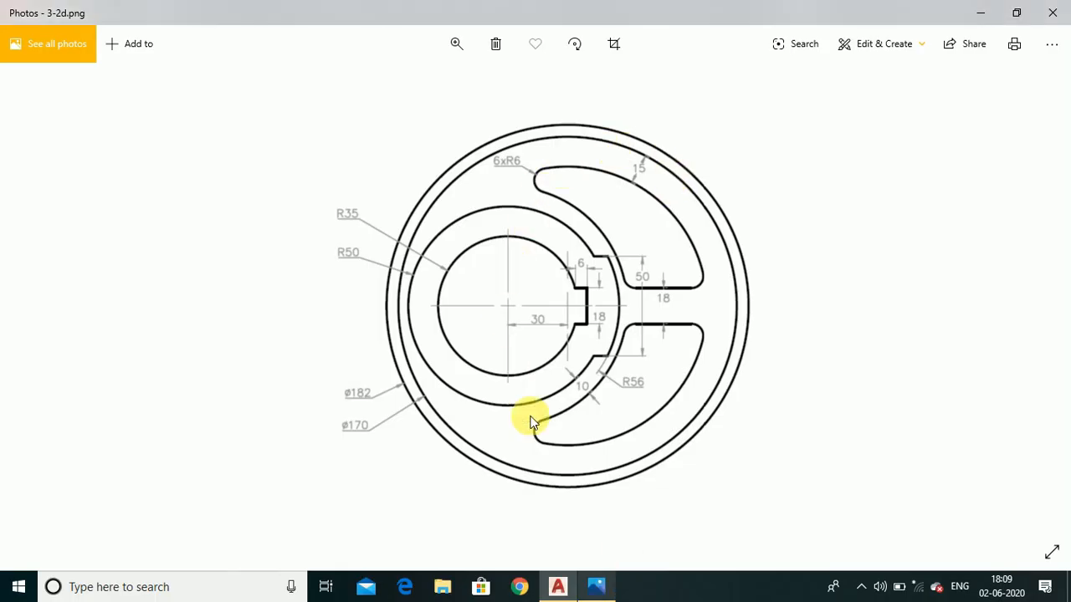
{"action": "left_click", "coordinate": [554, 589]}
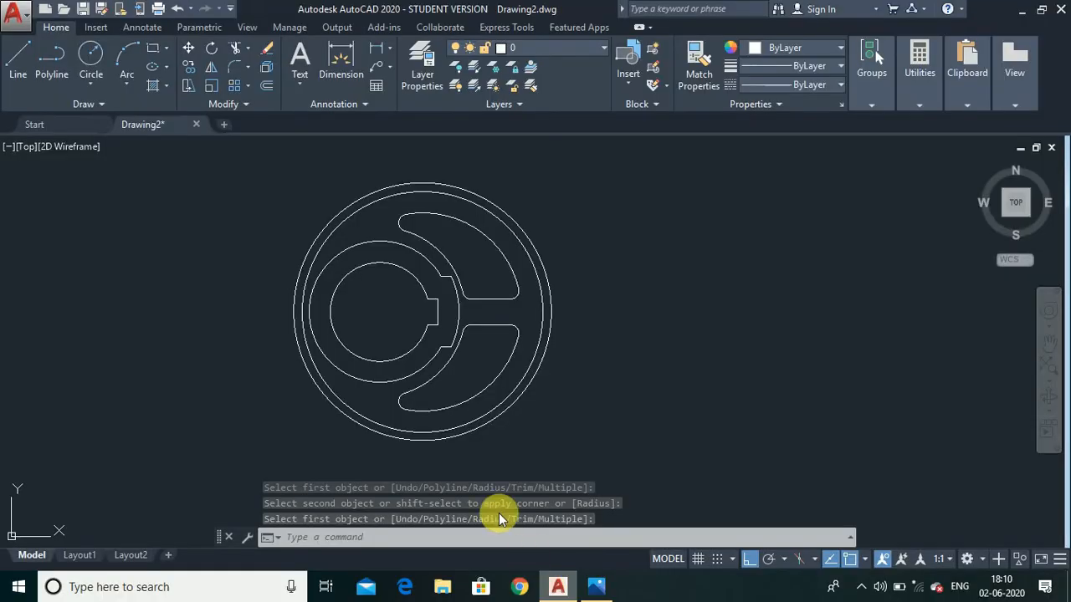